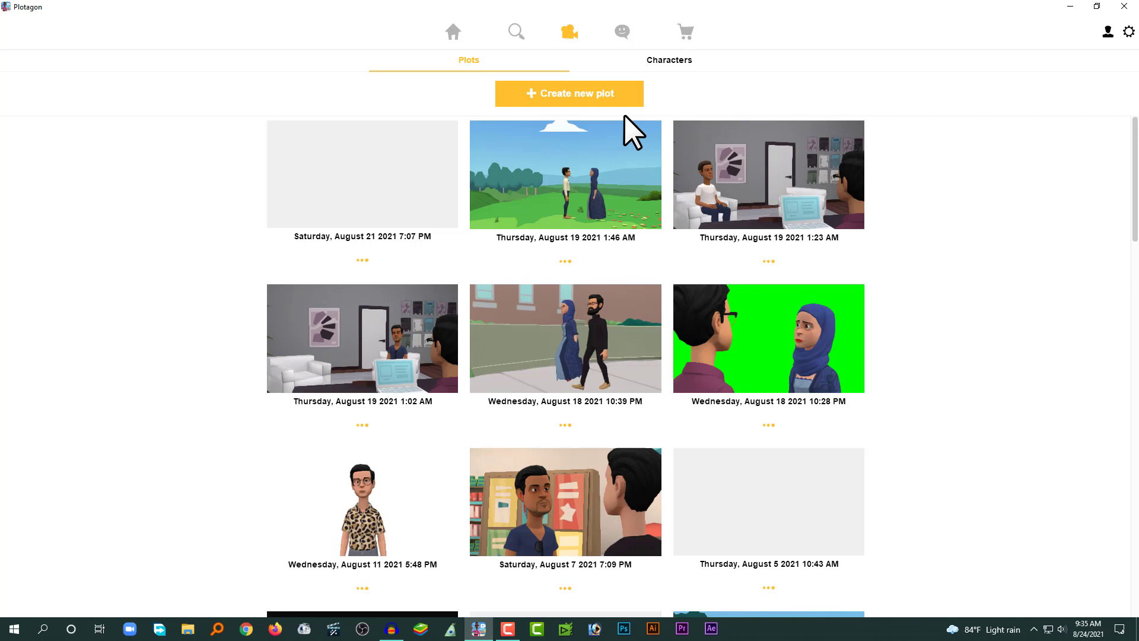
Create a new plot and set its scene to Meadow in summer.
left_click(557, 98)
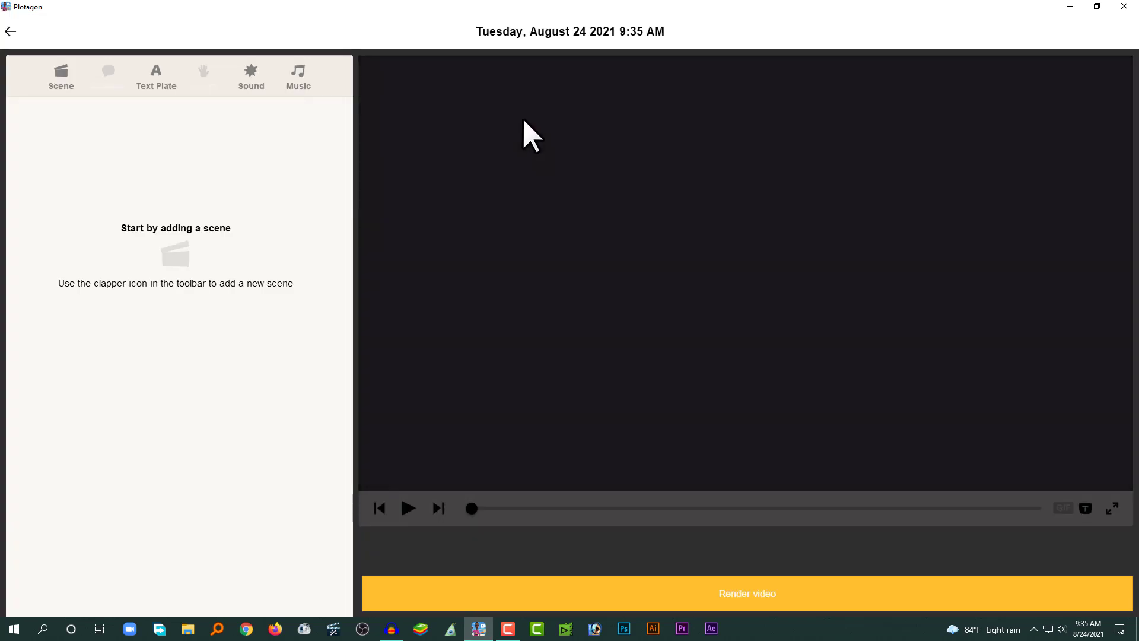
left_click(59, 82)
left_click(41, 123)
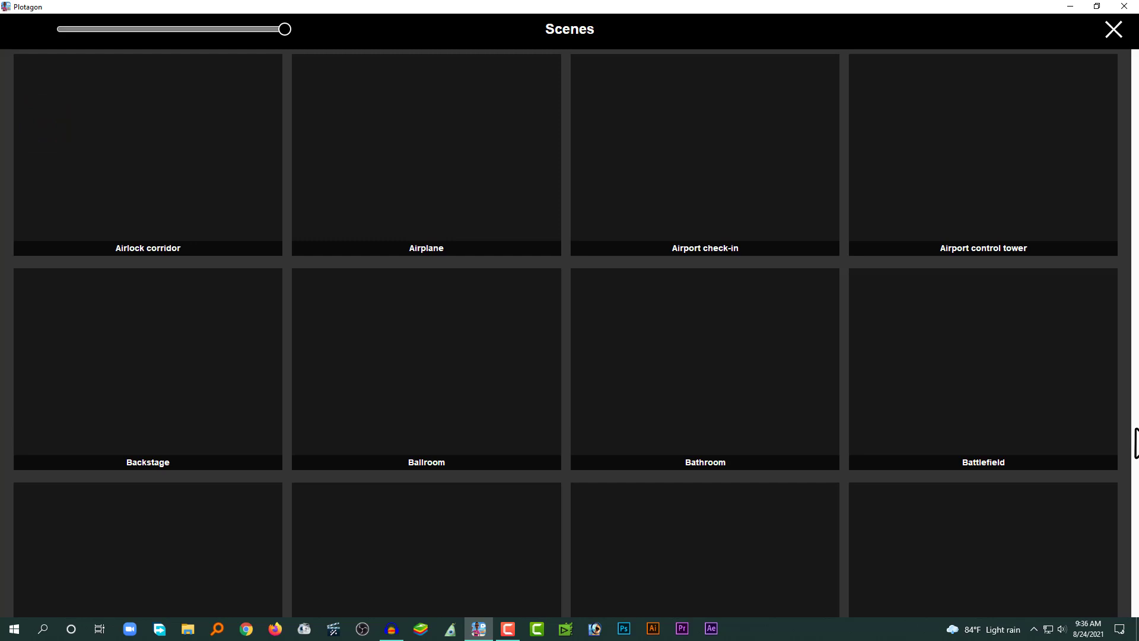
scroll(1057, 412, "down", 15)
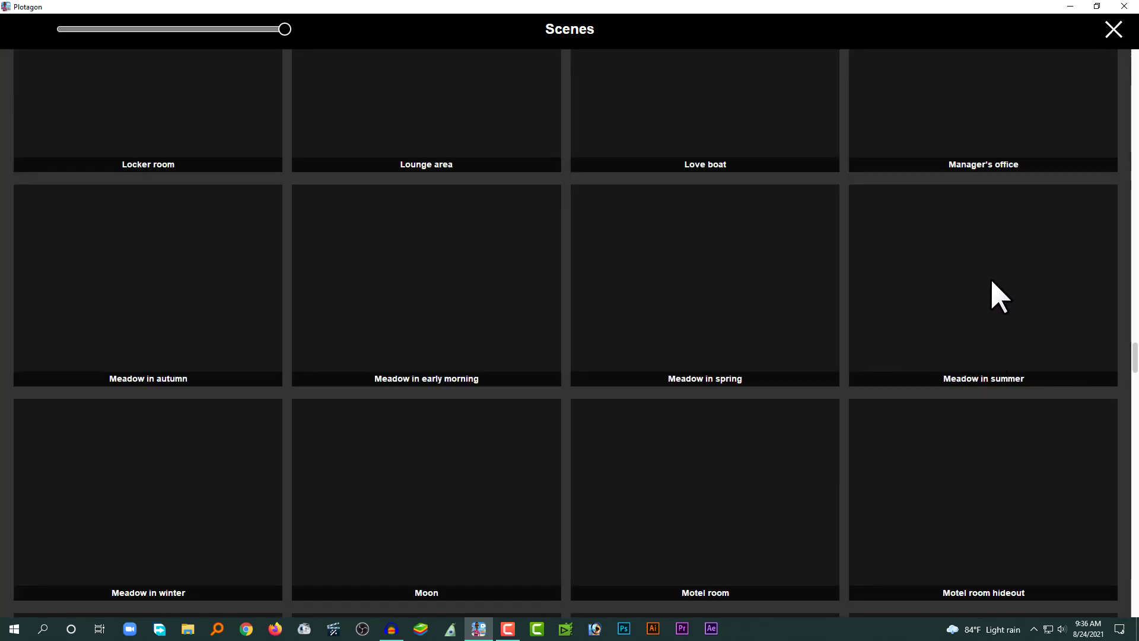
left_click(988, 277)
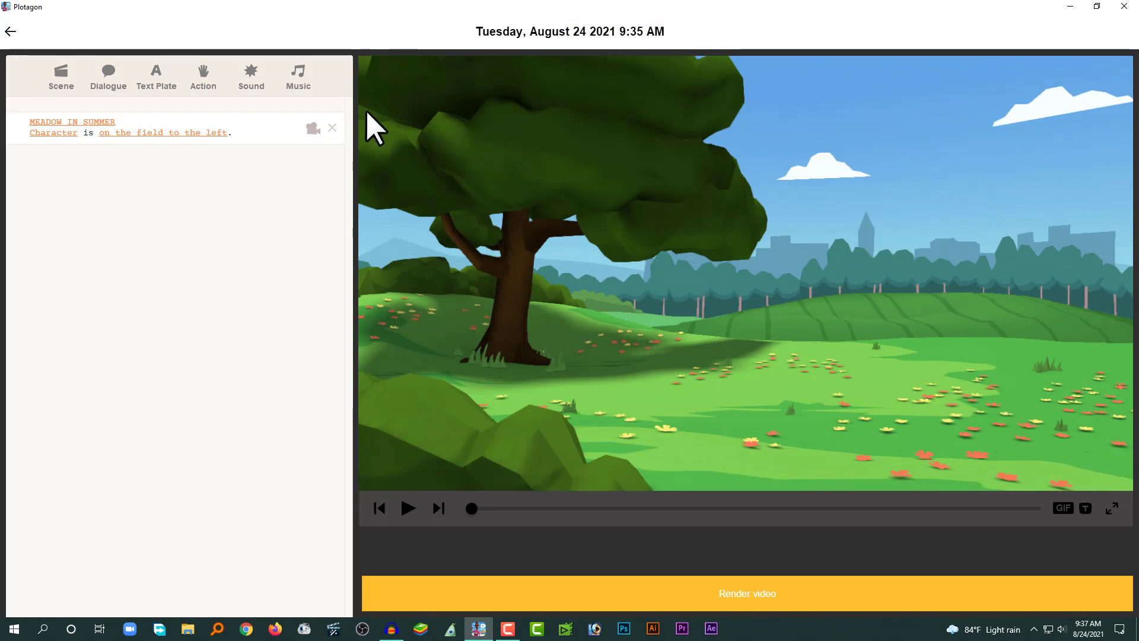
Cast male 04 on the field to the left and female 01 on the field to the right.
left_click(54, 131)
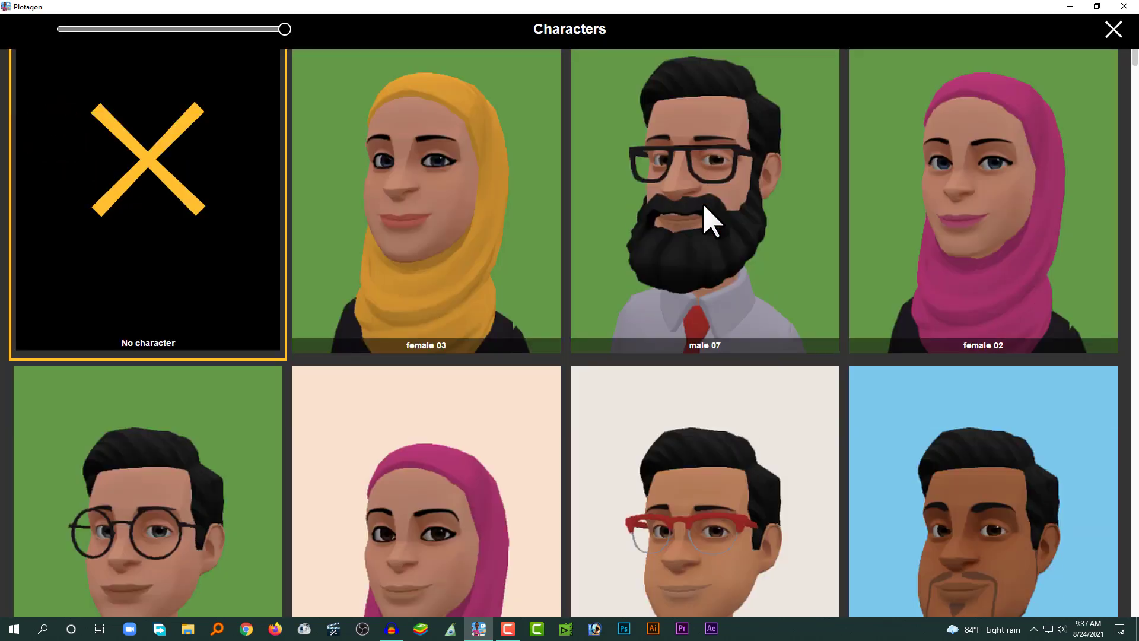
scroll(710, 217, "down", 5)
left_click(699, 211)
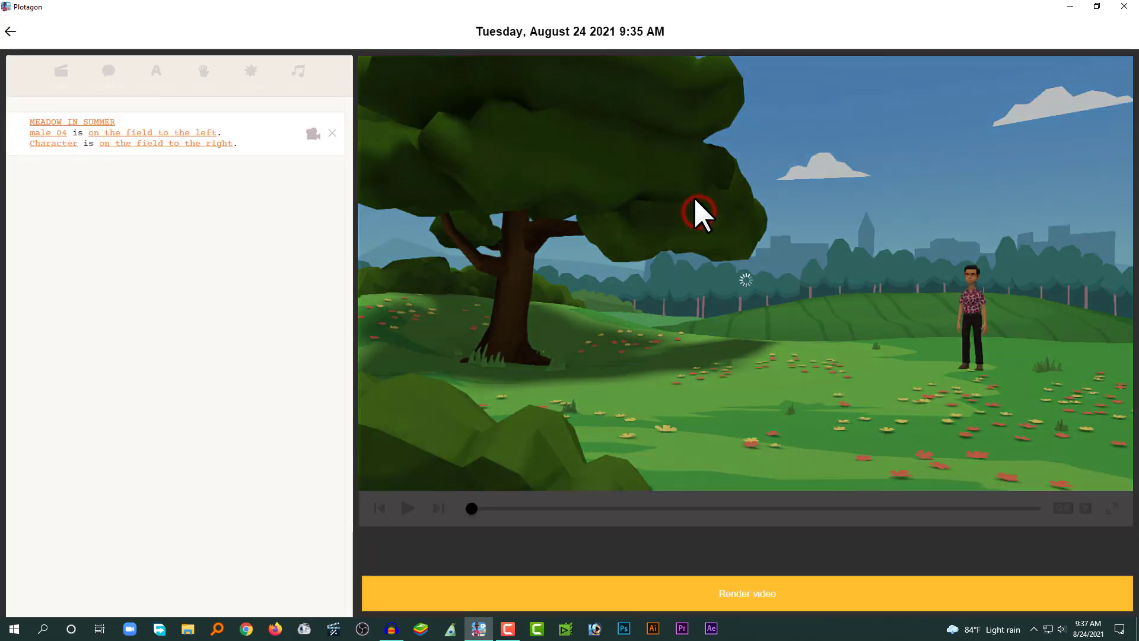
left_click(55, 144)
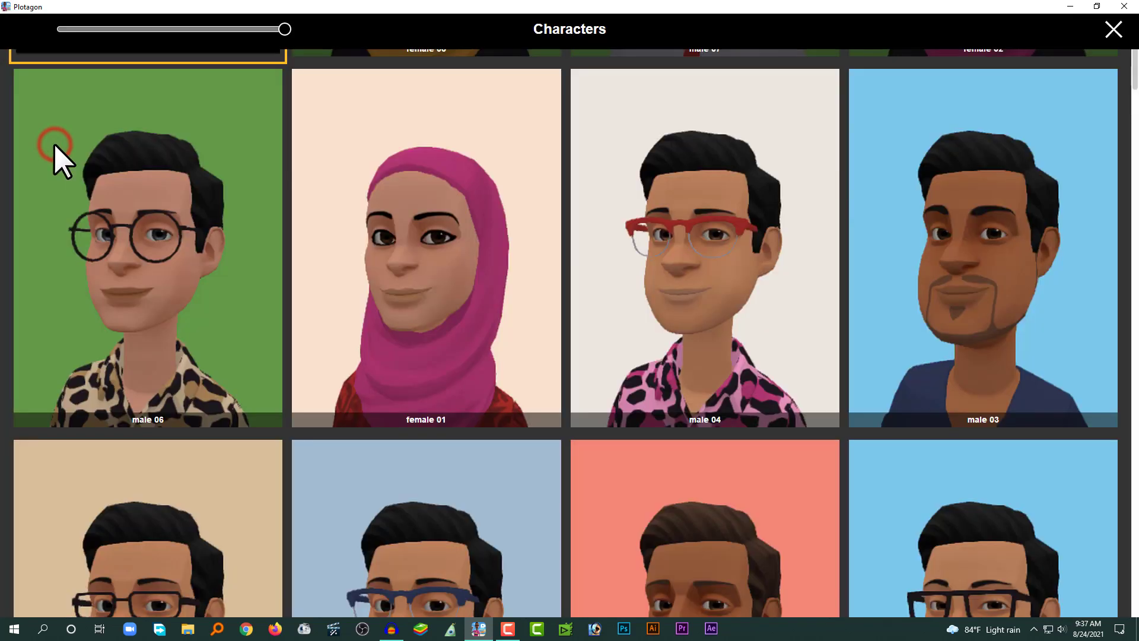
left_click(472, 217)
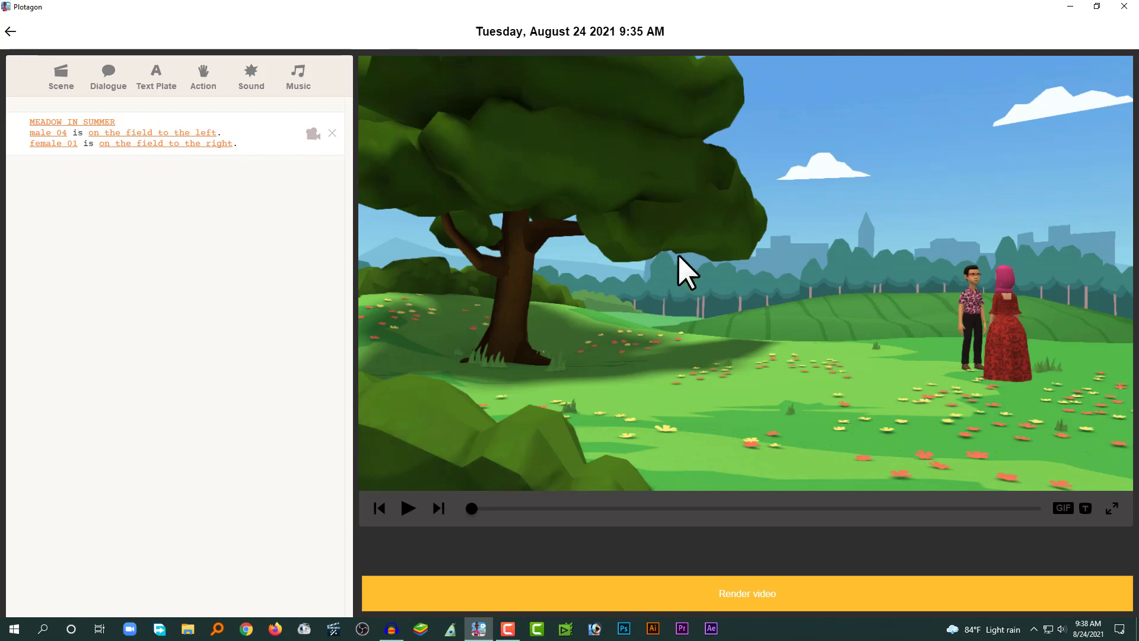
Add a camera direction to the scene, set it to moving right, and preview the shot.
left_click(312, 133)
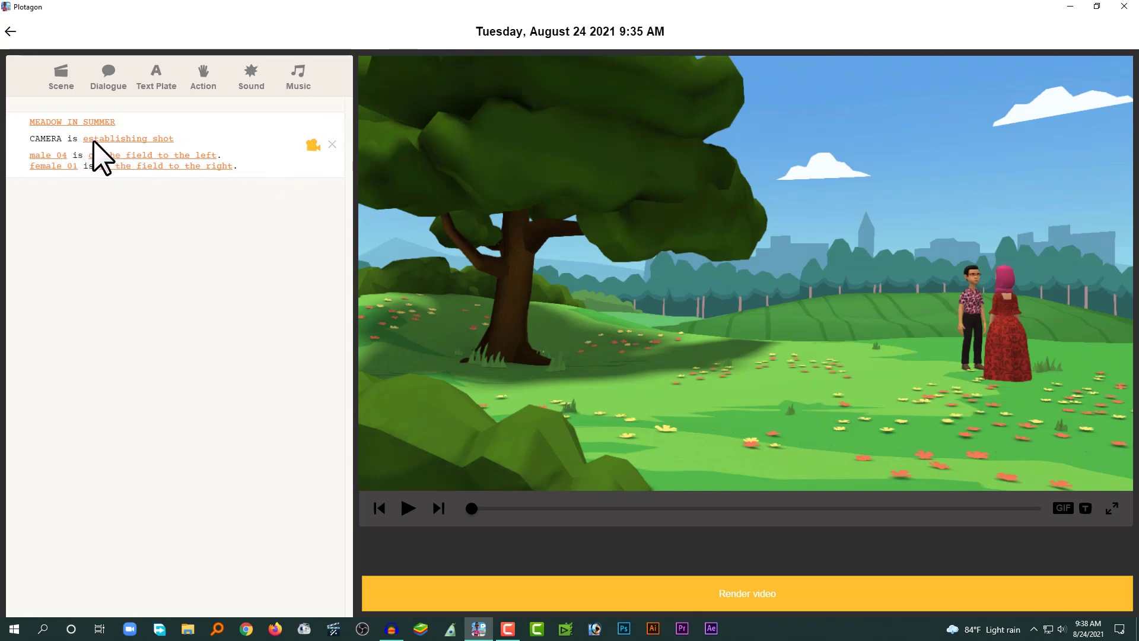
left_click(130, 137)
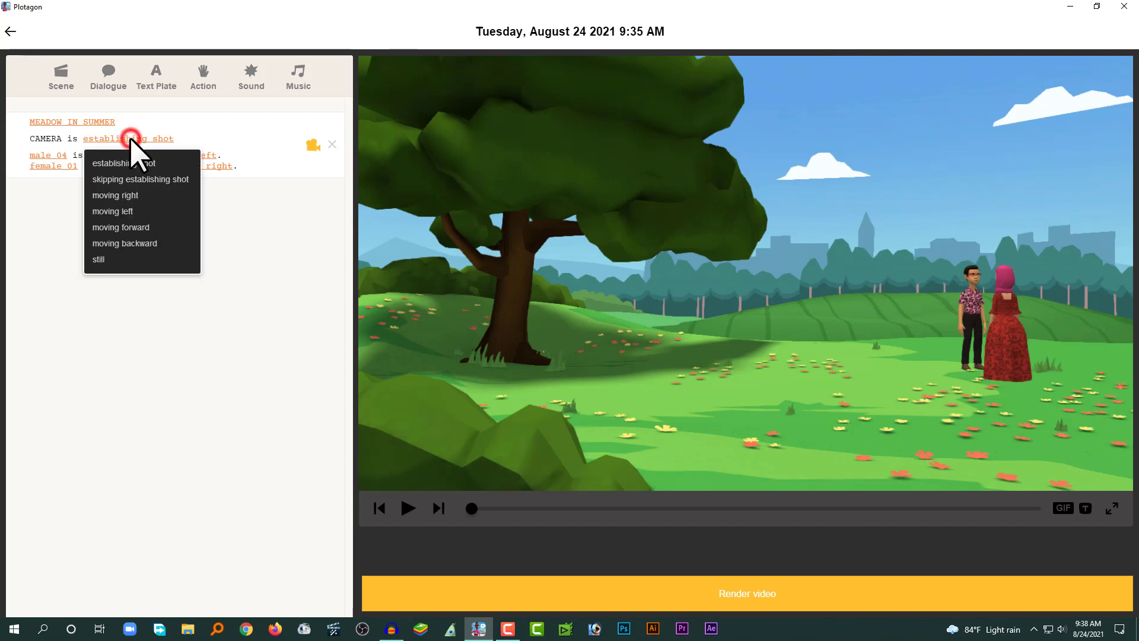
left_click(137, 194)
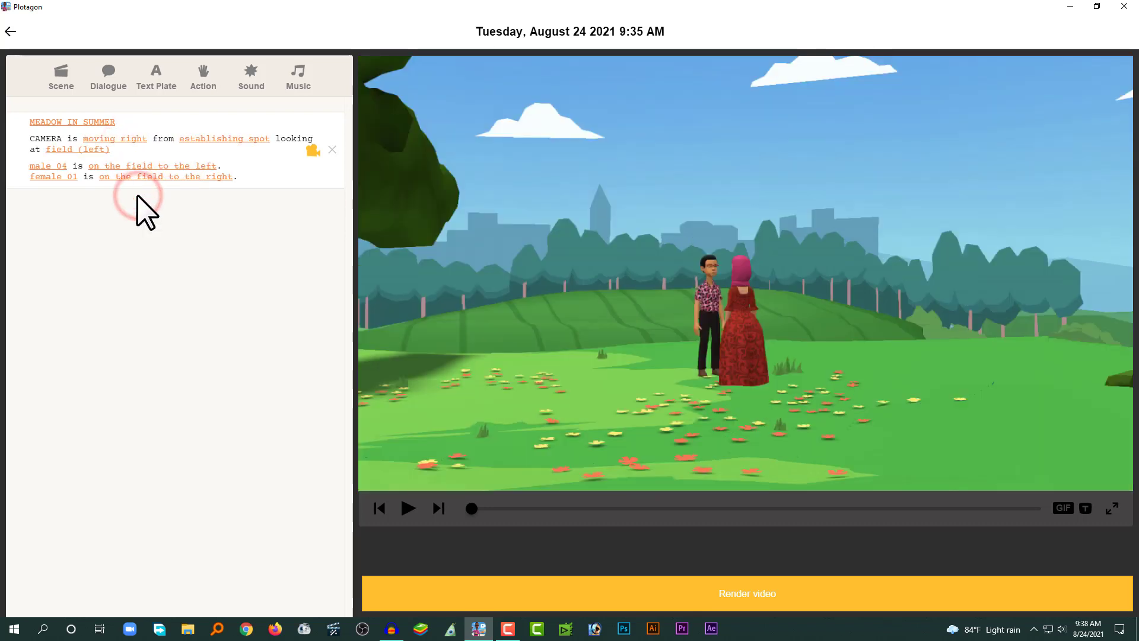
left_click(411, 510)
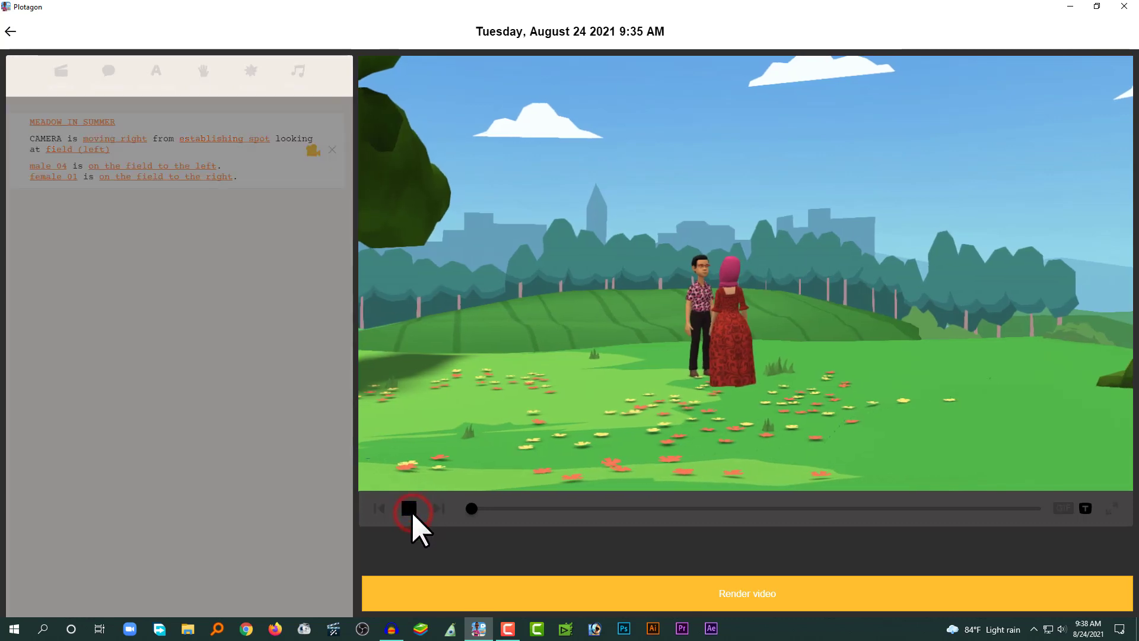
left_click(412, 511)
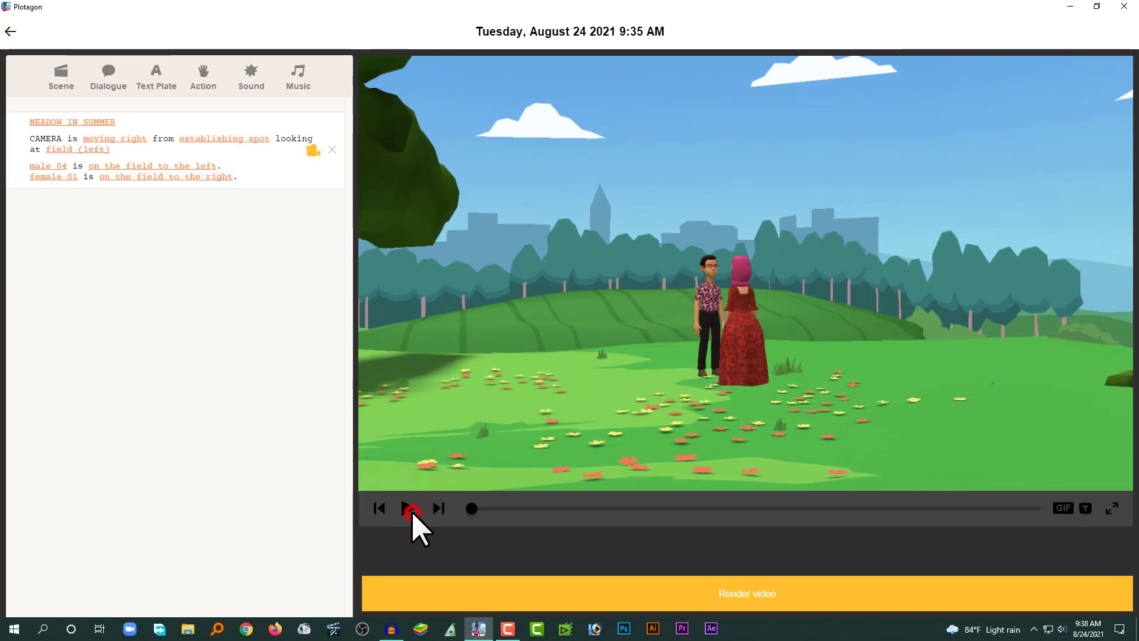
Set the camera to move from tree (left) while looking at tree (right), previewing each change.
left_click(216, 138)
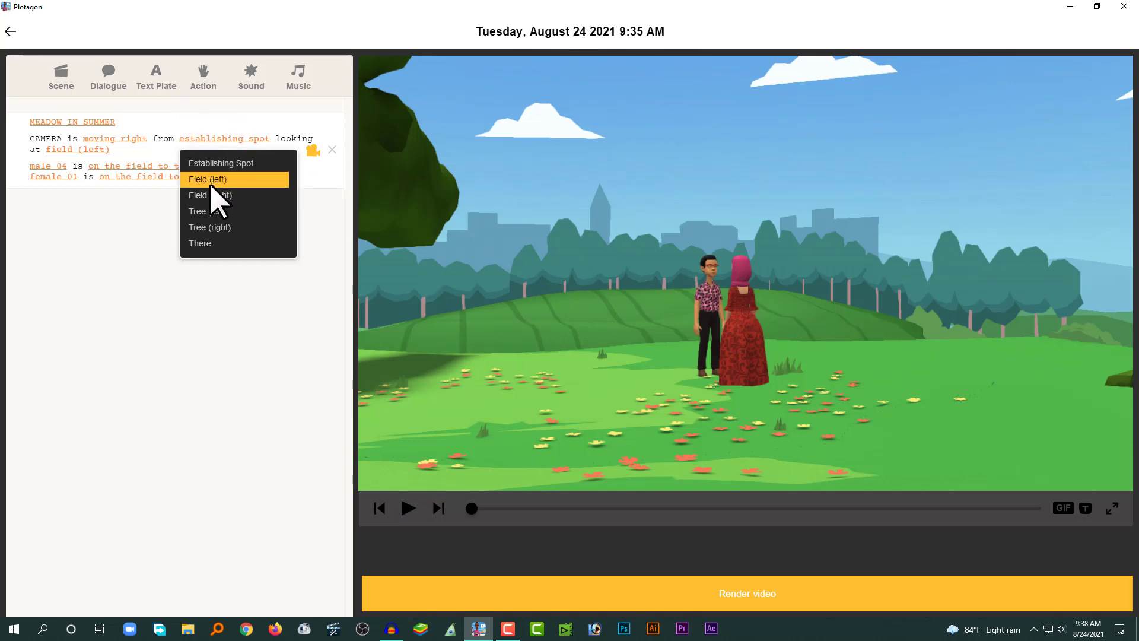
left_click(212, 207)
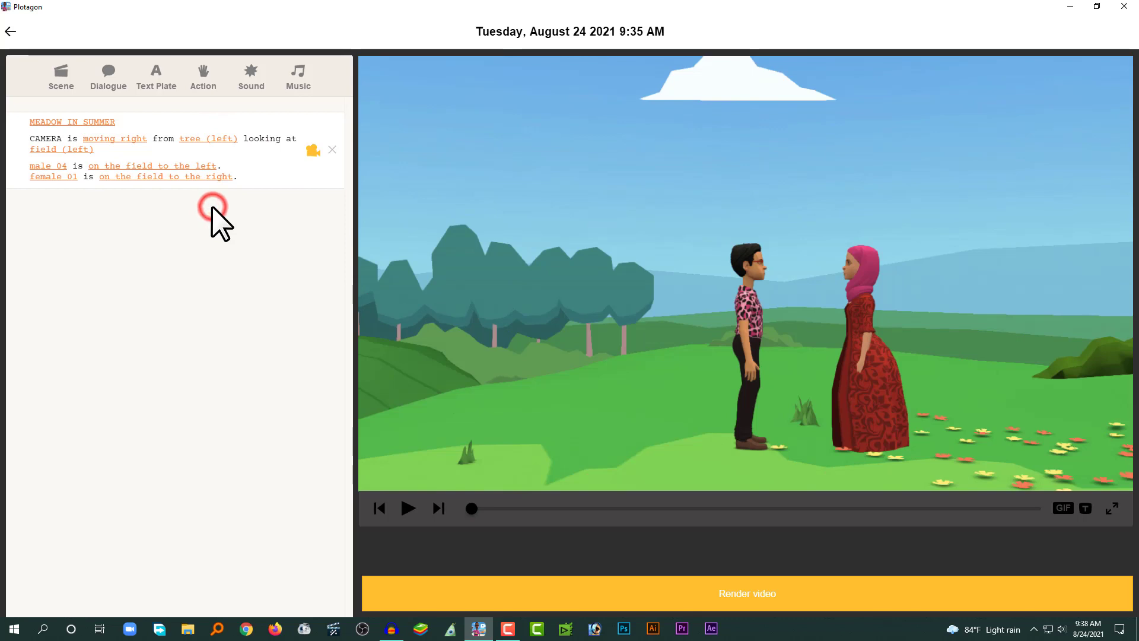
left_click(409, 509)
left_click(409, 509)
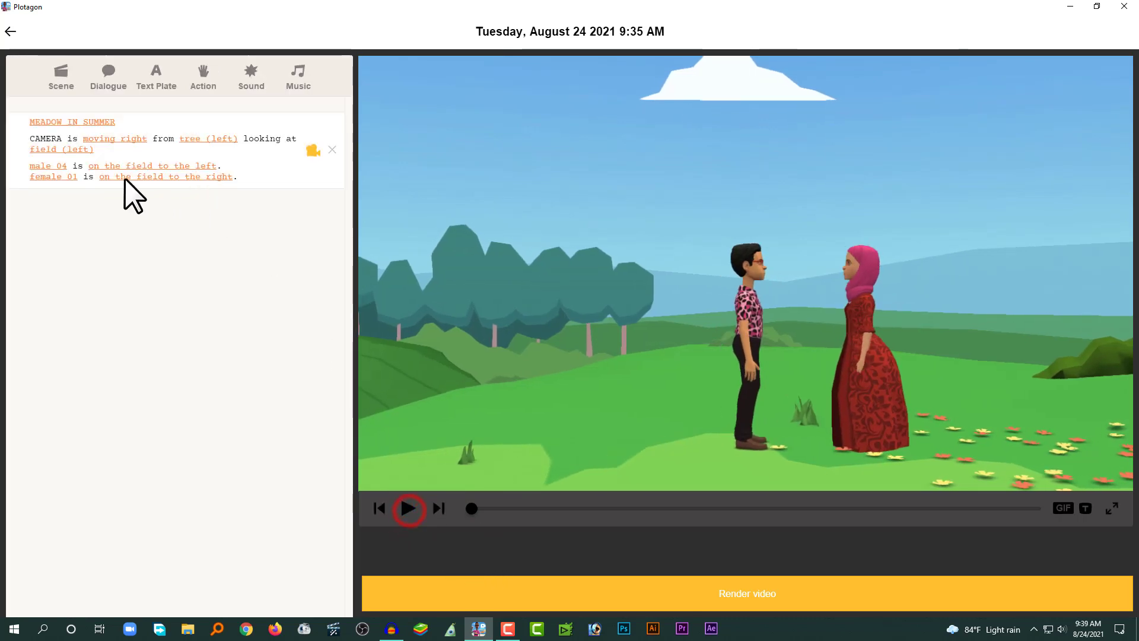
left_click(65, 150)
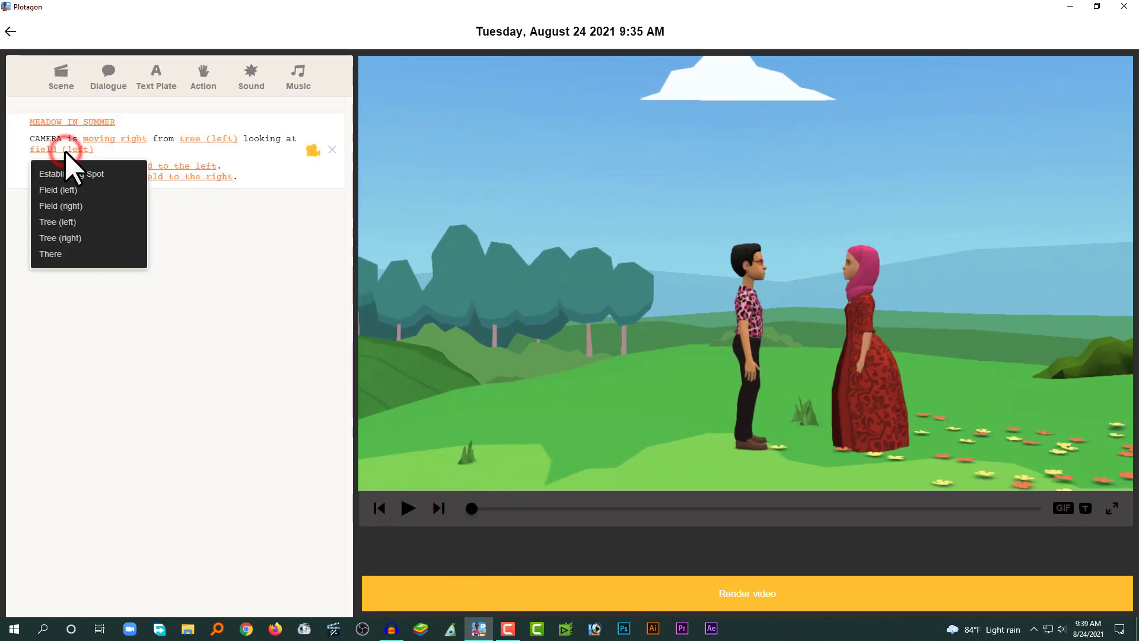
left_click(72, 240)
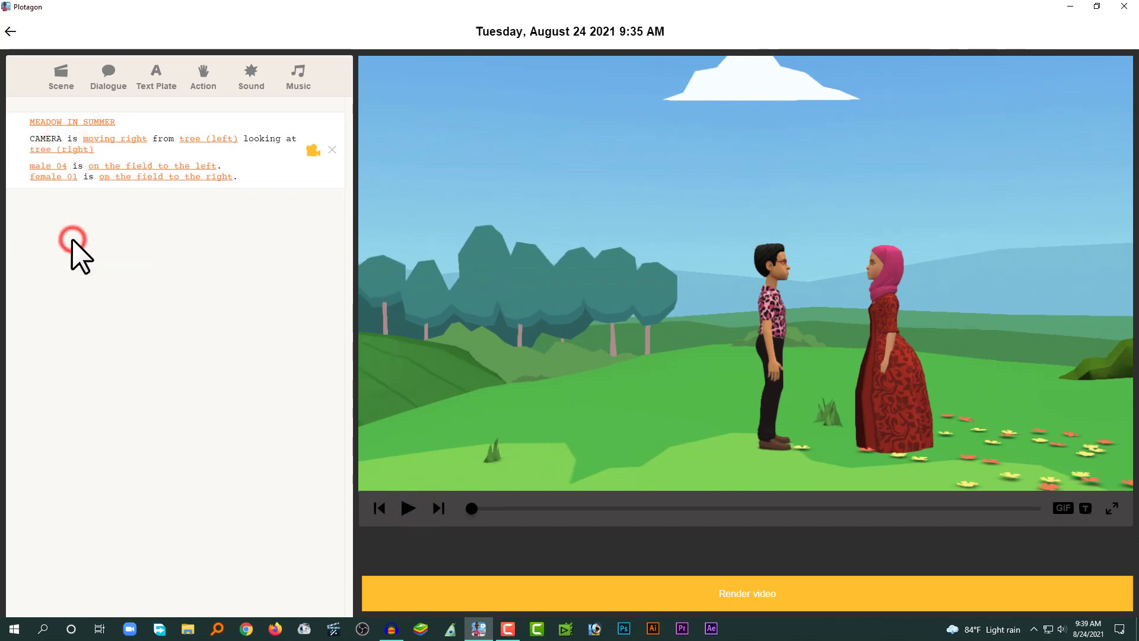
left_click(407, 509)
left_click(408, 508)
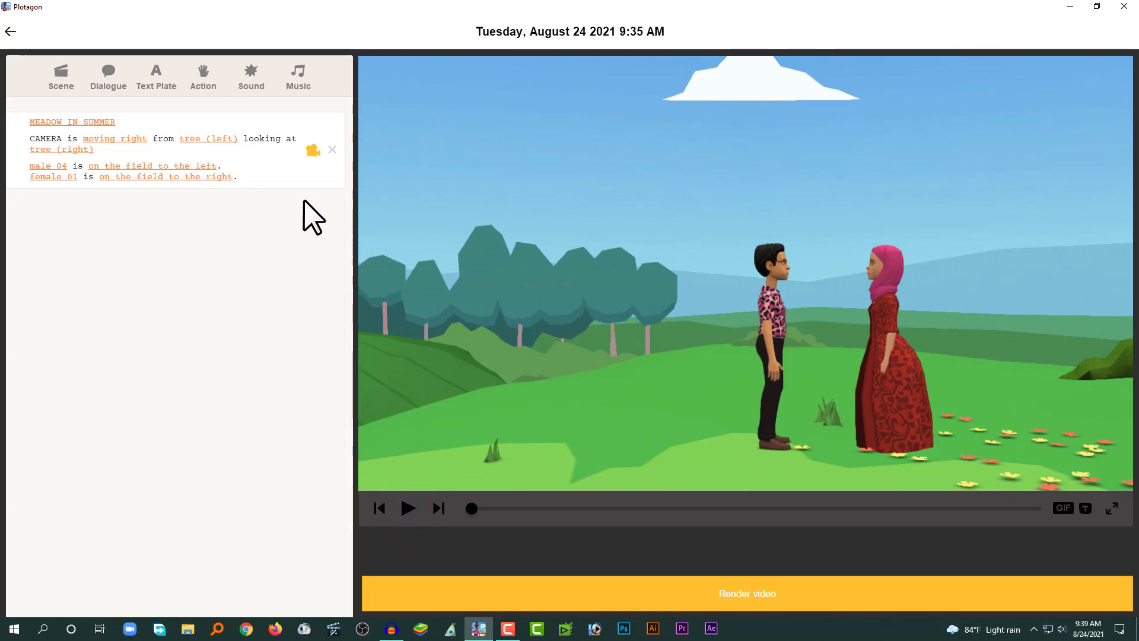
Add a dialogue line spoken by male 04.
left_click(109, 77)
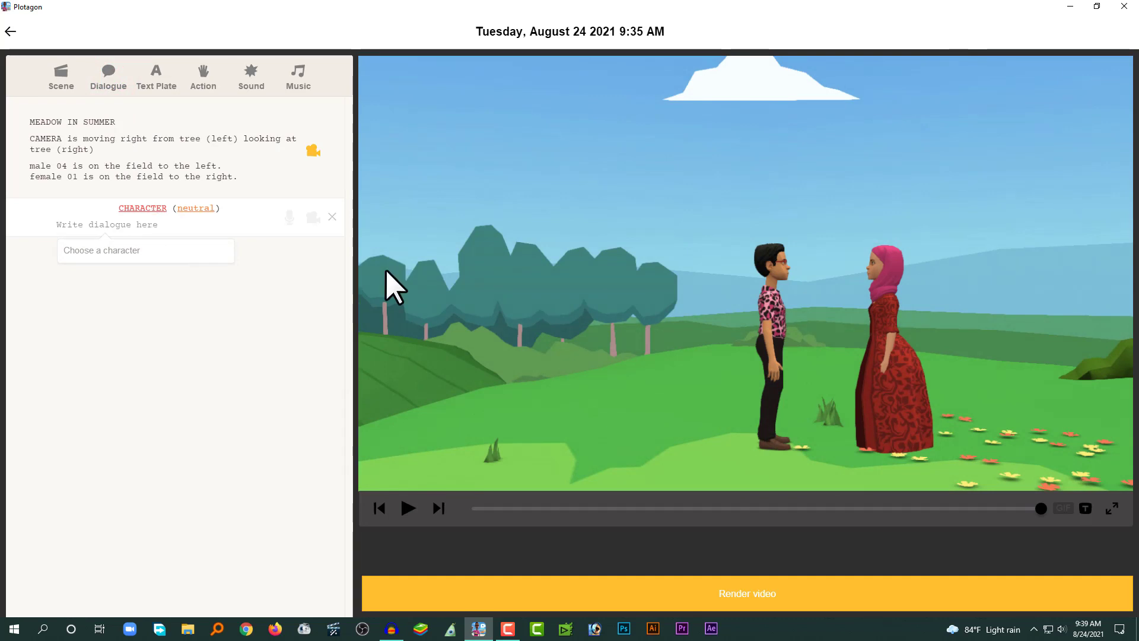
left_click(137, 208)
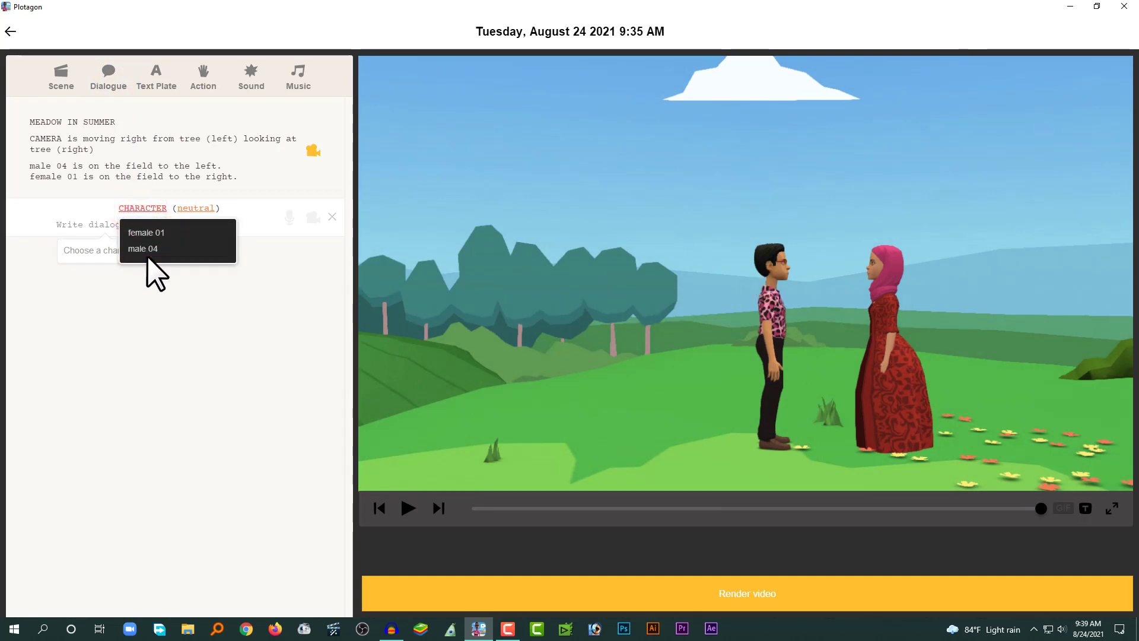
left_click(145, 249)
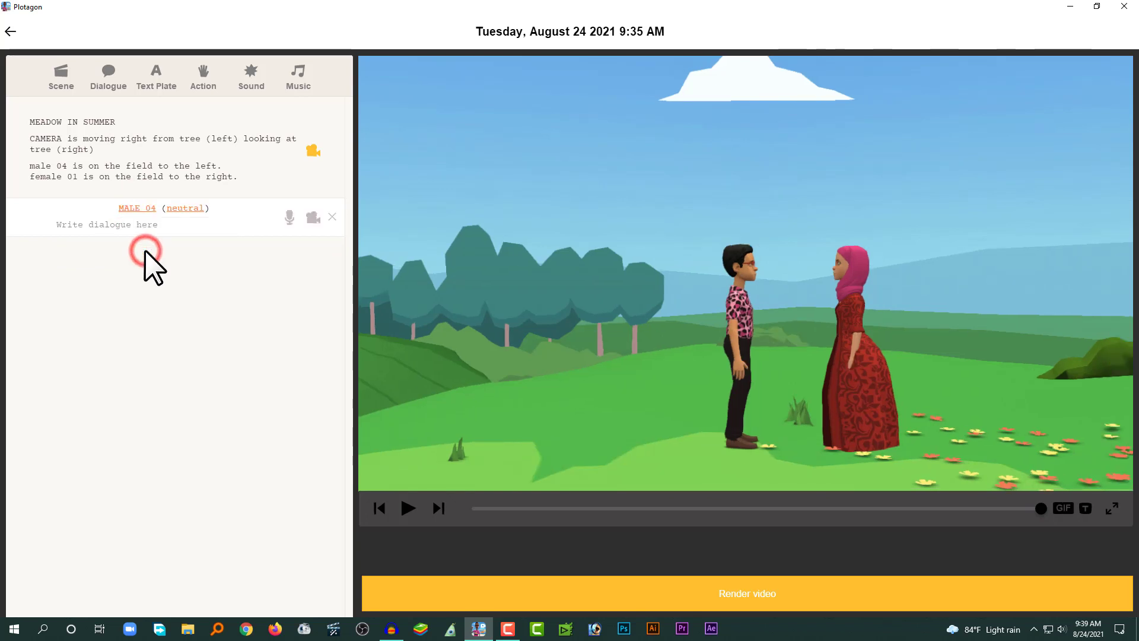
left_click(289, 216)
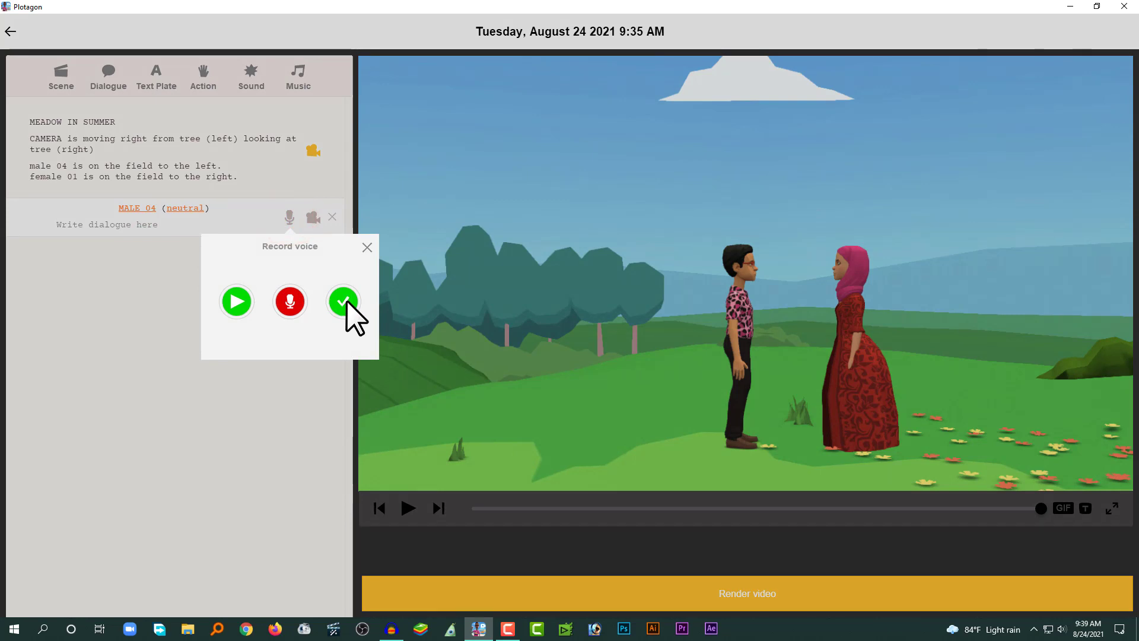
left_click(346, 301)
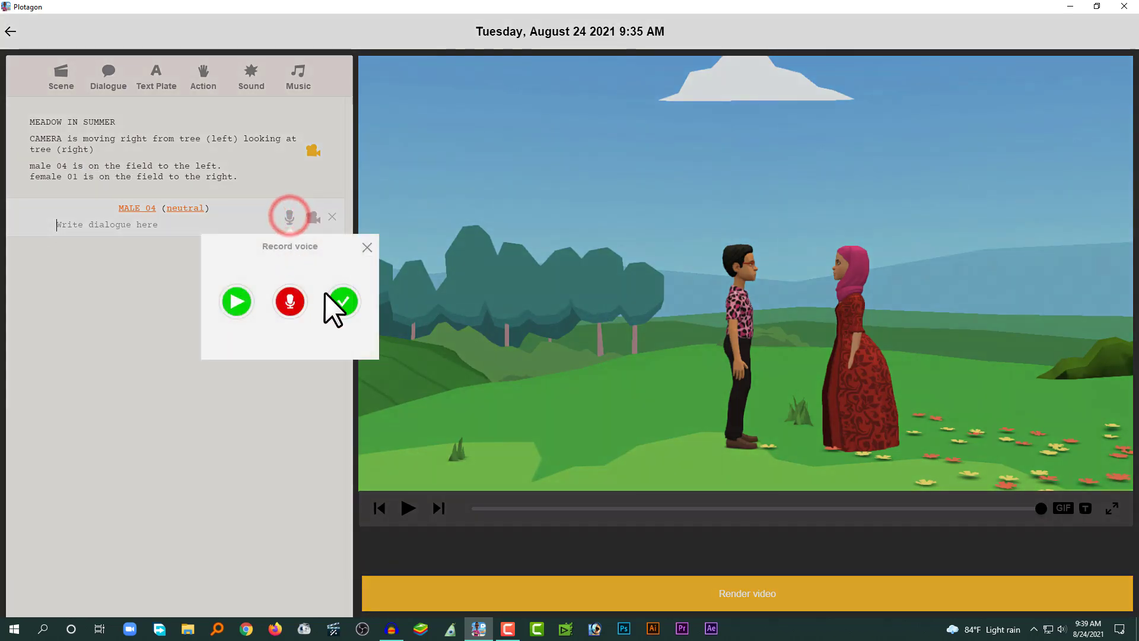
left_click(367, 248)
Write male 04's line as "jujujfnENf eim jEJI jiej iejij ioefji ejfi jeifji ejij iej i" and preview it.
left_click(157, 229)
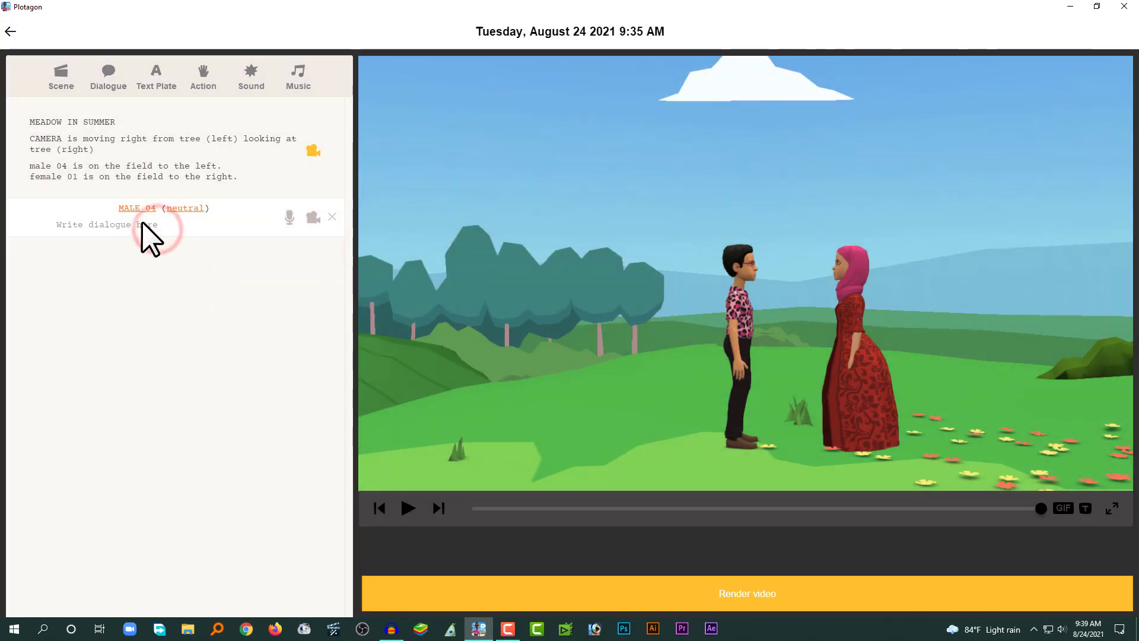
type("j")
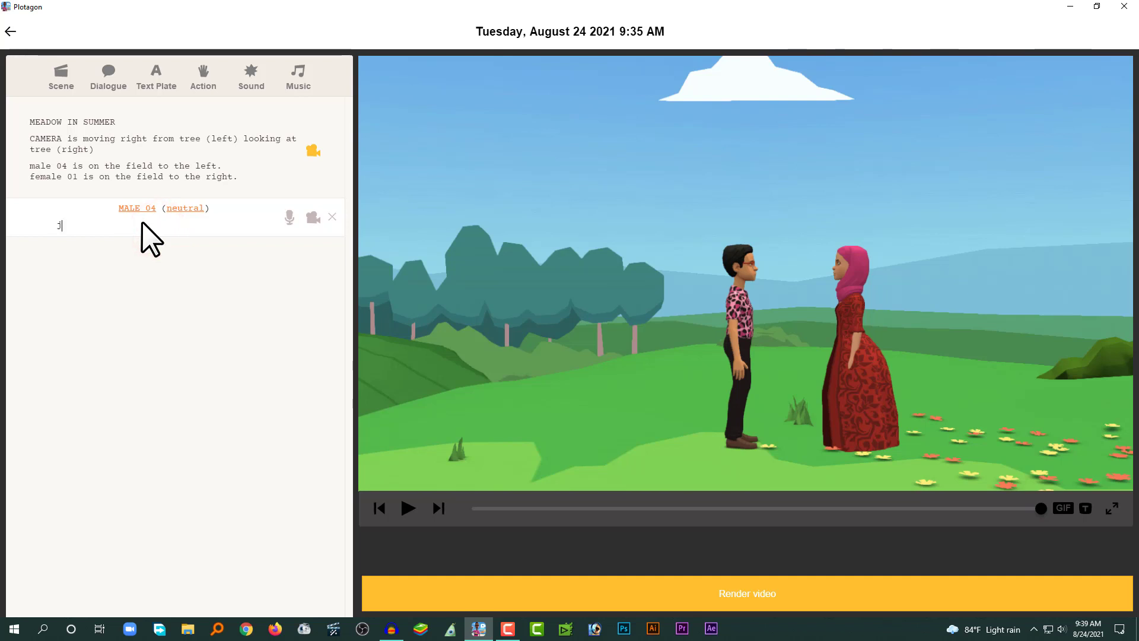
type("ujujfnENf eim jJJI jiej iejij ioefji ejfi jeifji ejij iej i")
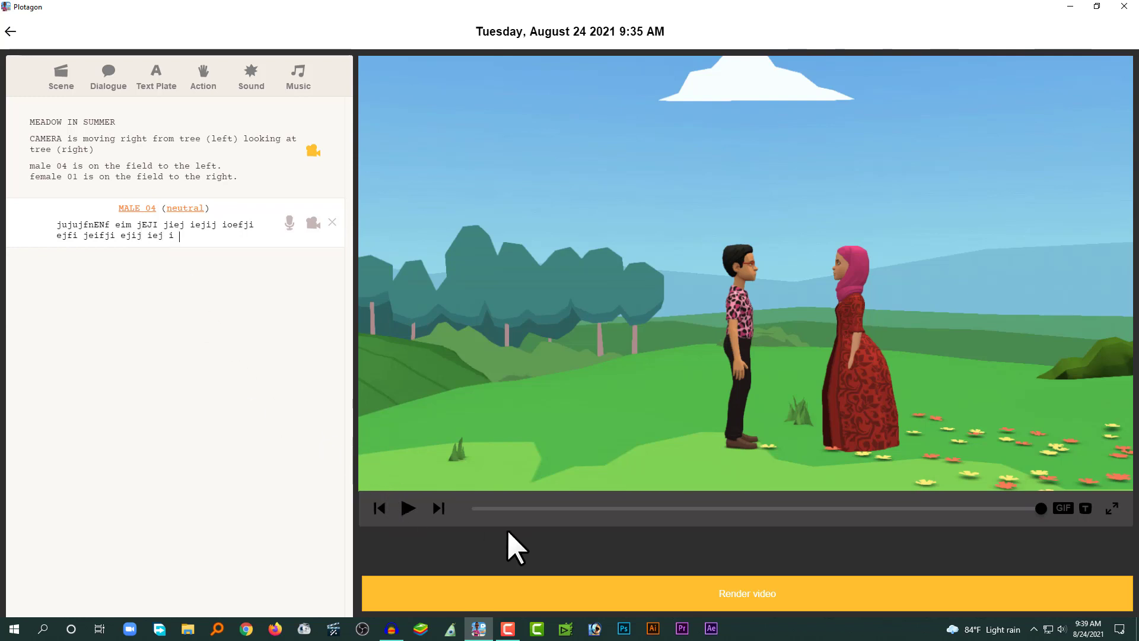
left_click(402, 506)
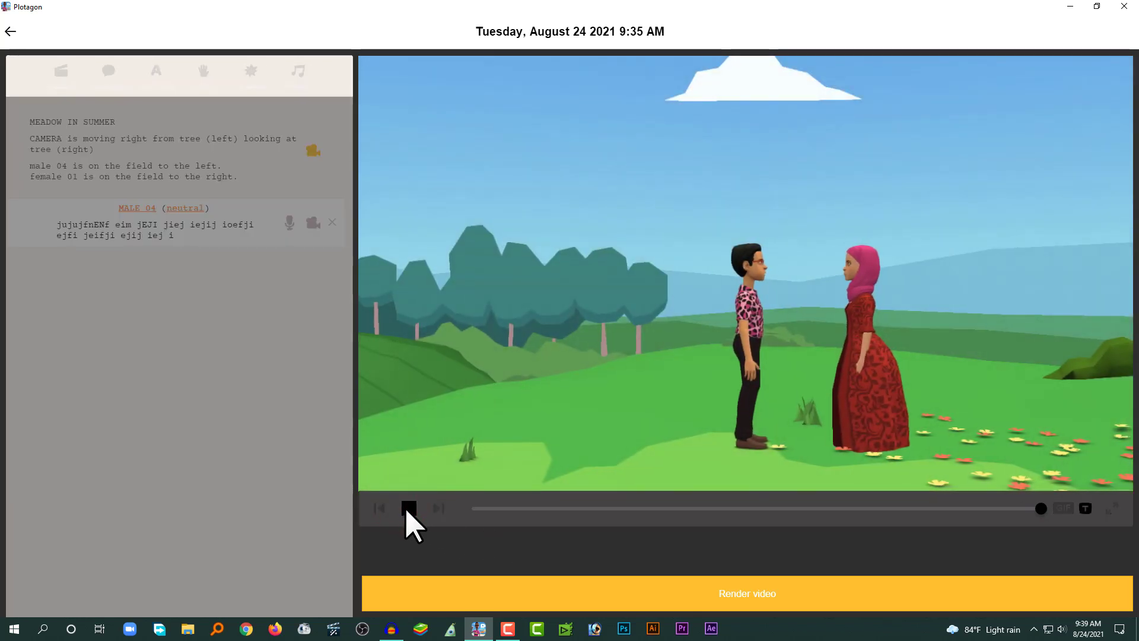
left_click(408, 508)
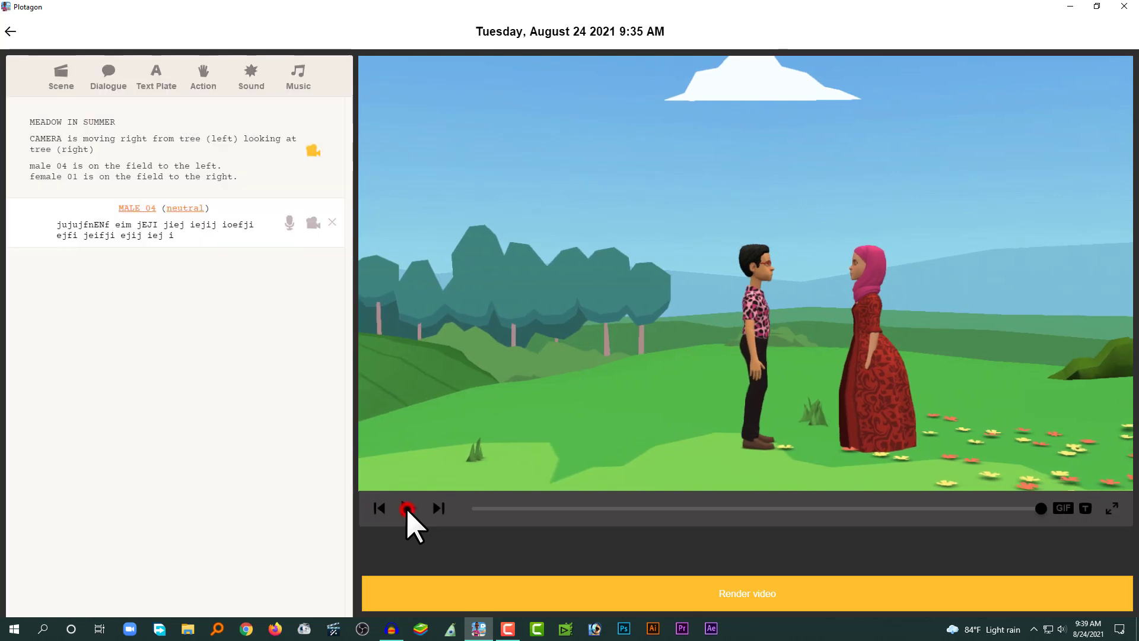
left_click(288, 224)
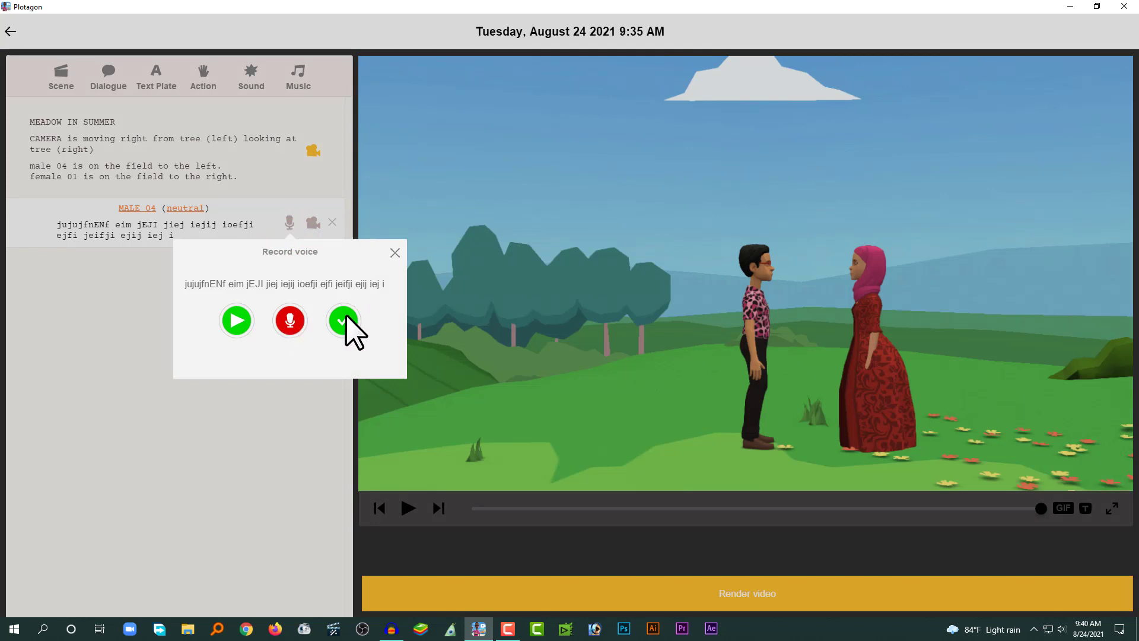
left_click(394, 253)
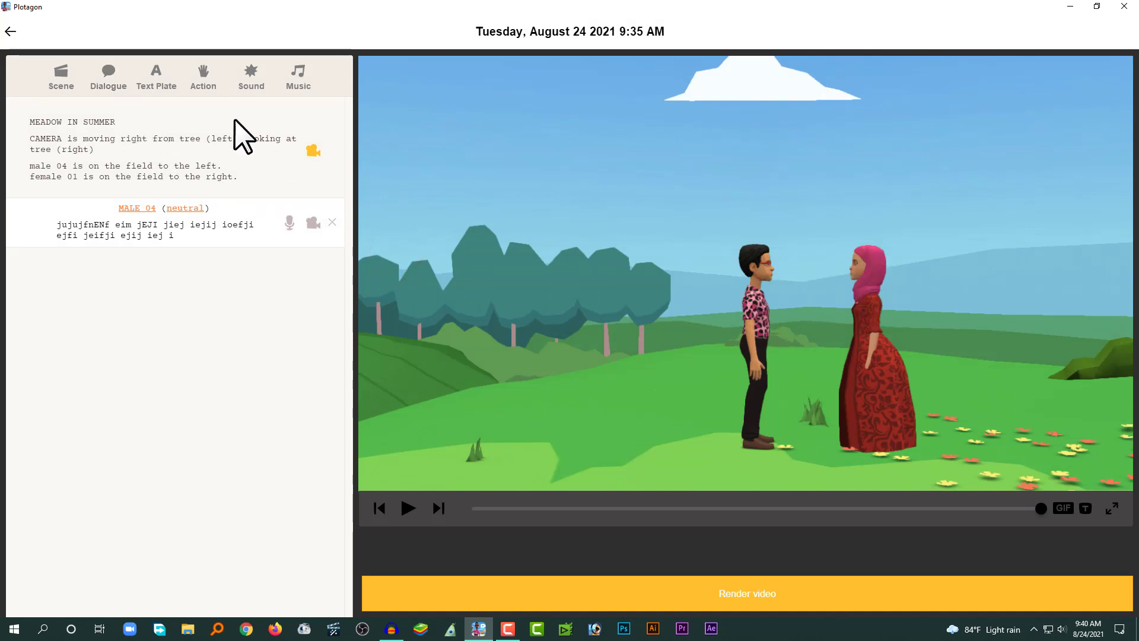
Add a new dialogue line spoken by female 01.
left_click(108, 70)
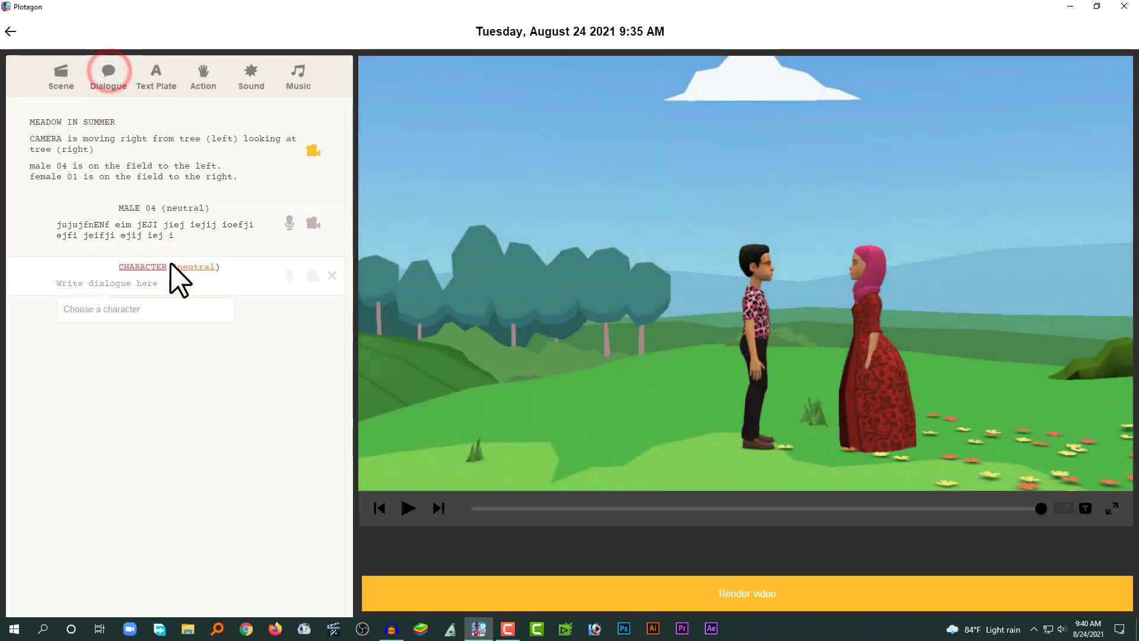
left_click(152, 266)
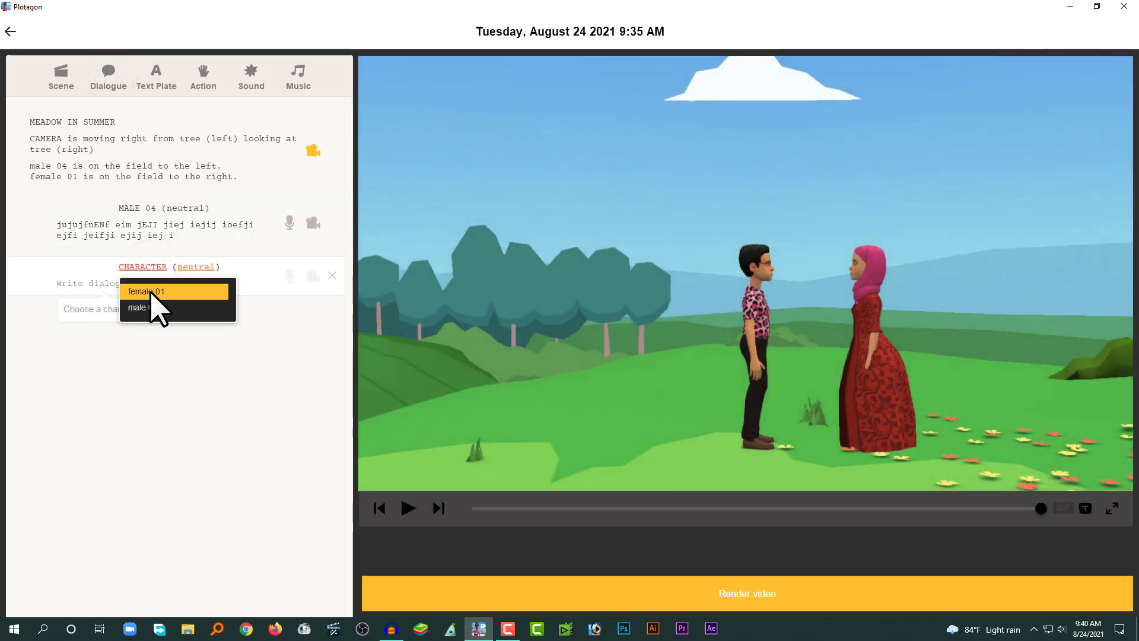
left_click(152, 293)
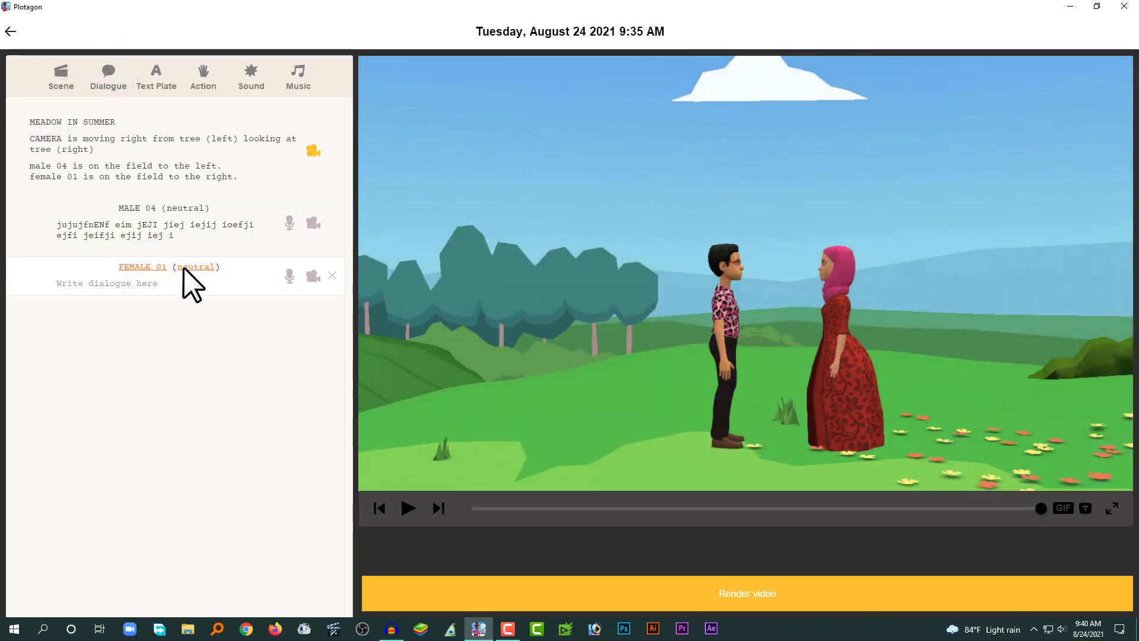
Write female 01's line as "ji jij iefi ji jijf ijfi jijvij ioje iejkoikje ioejIoj eij vi0ejv oejo v".
left_click(140, 280)
type("ji jij iefi ji jij")
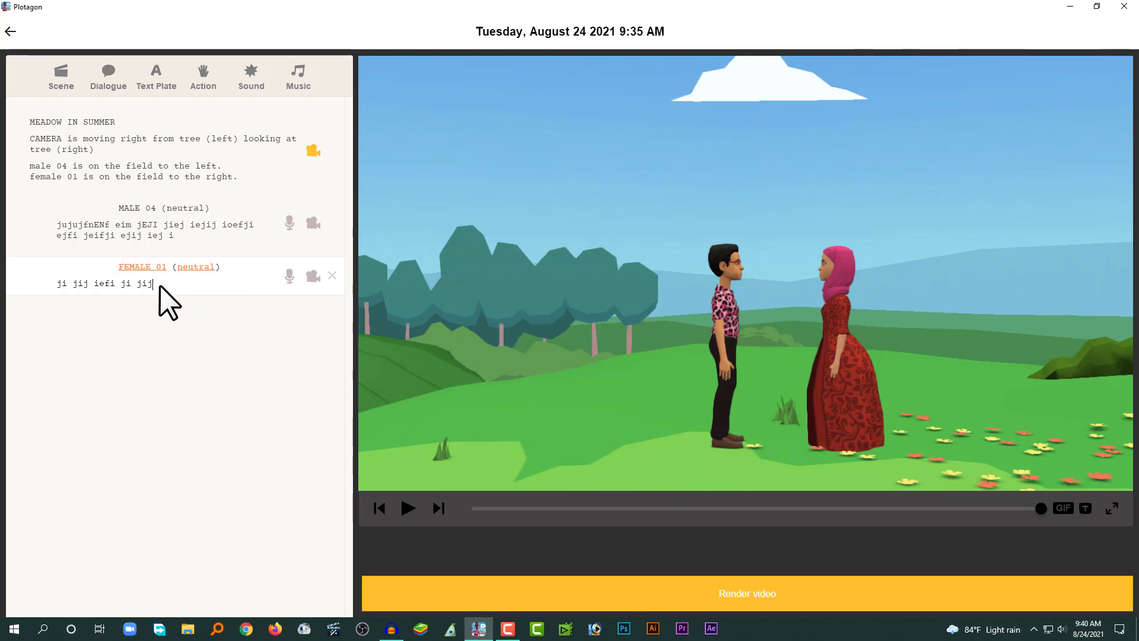
type("f ijfi jijvij ioje iejkoikje ioejIoj")
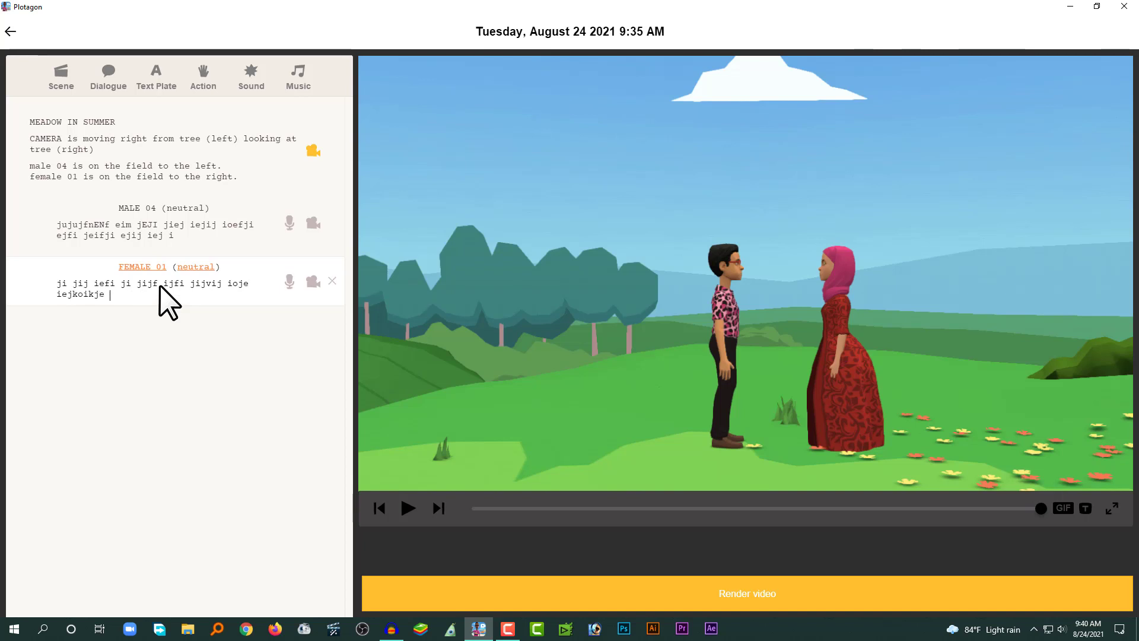
type(" jij vi0ejv oejo  v")
left_click(148, 155)
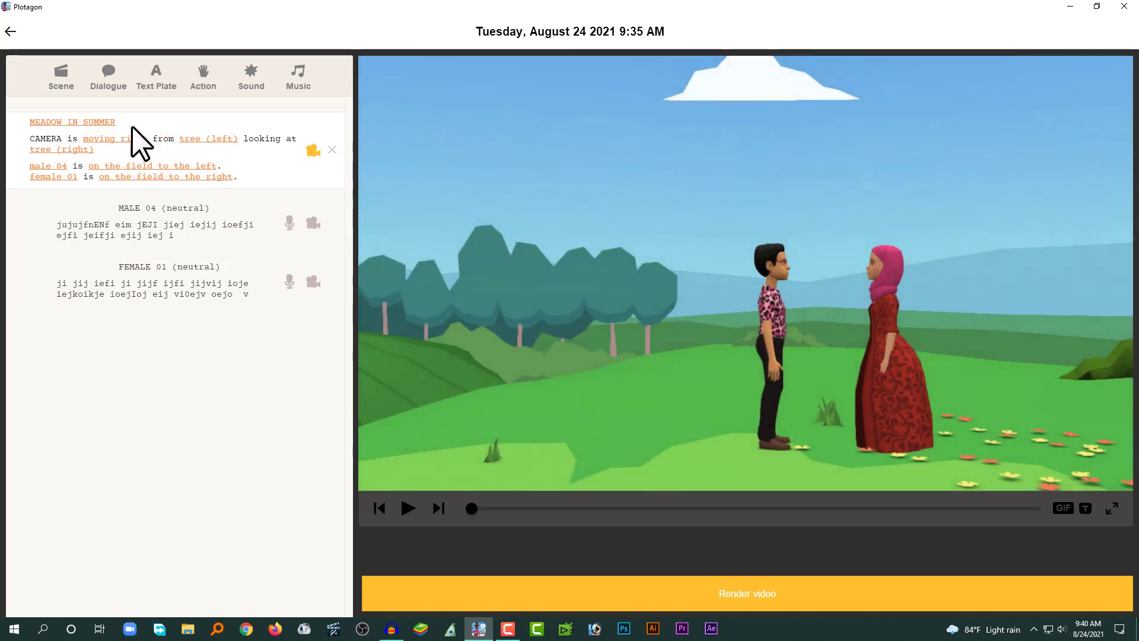
Preview the whole plot from the scene start in full screen, then leave full screen.
left_click(143, 122)
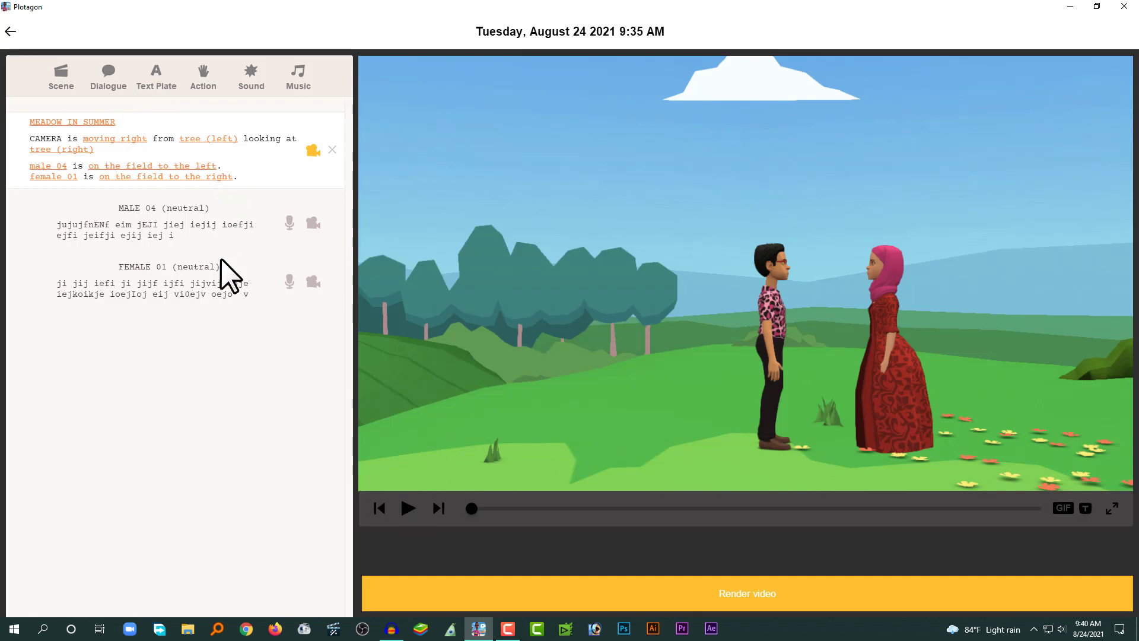
left_click(408, 508)
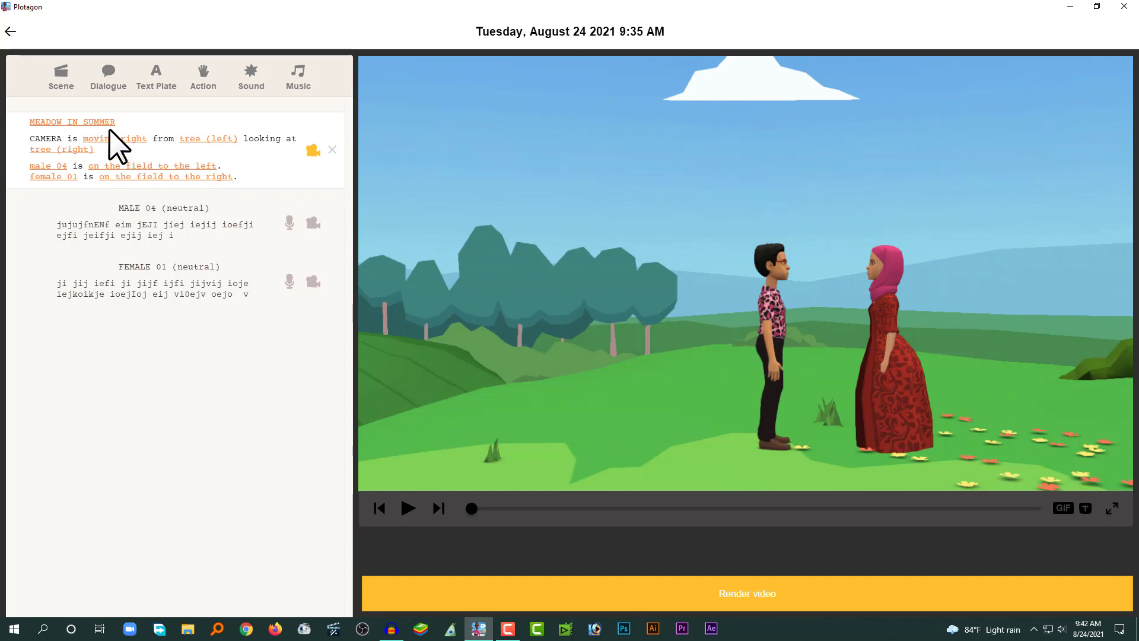
left_click(158, 122)
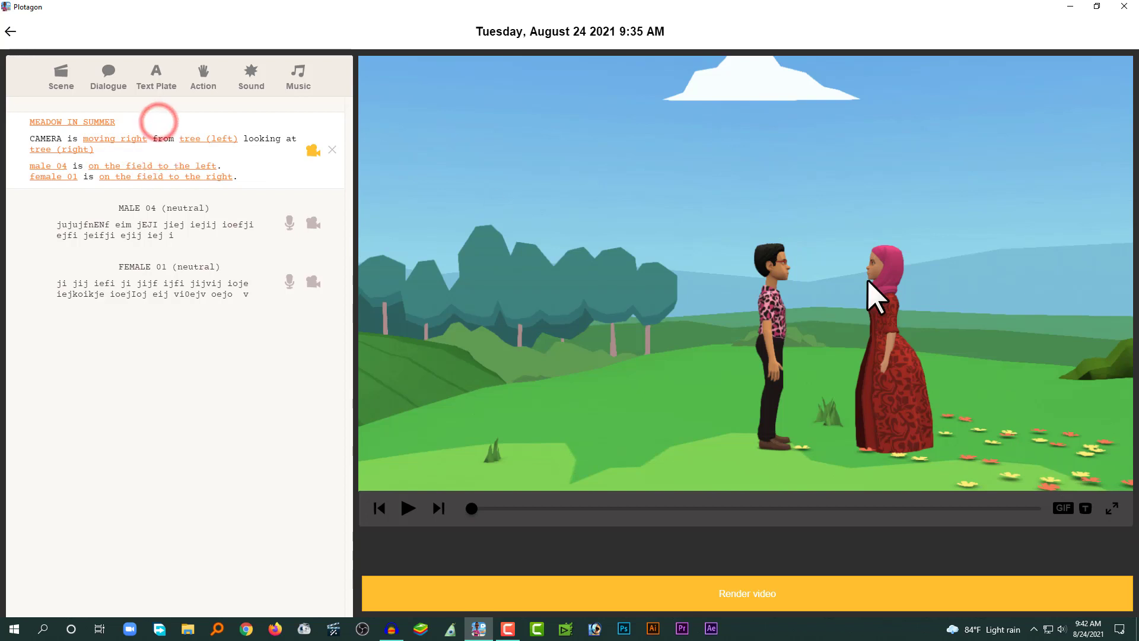
left_click(1112, 508)
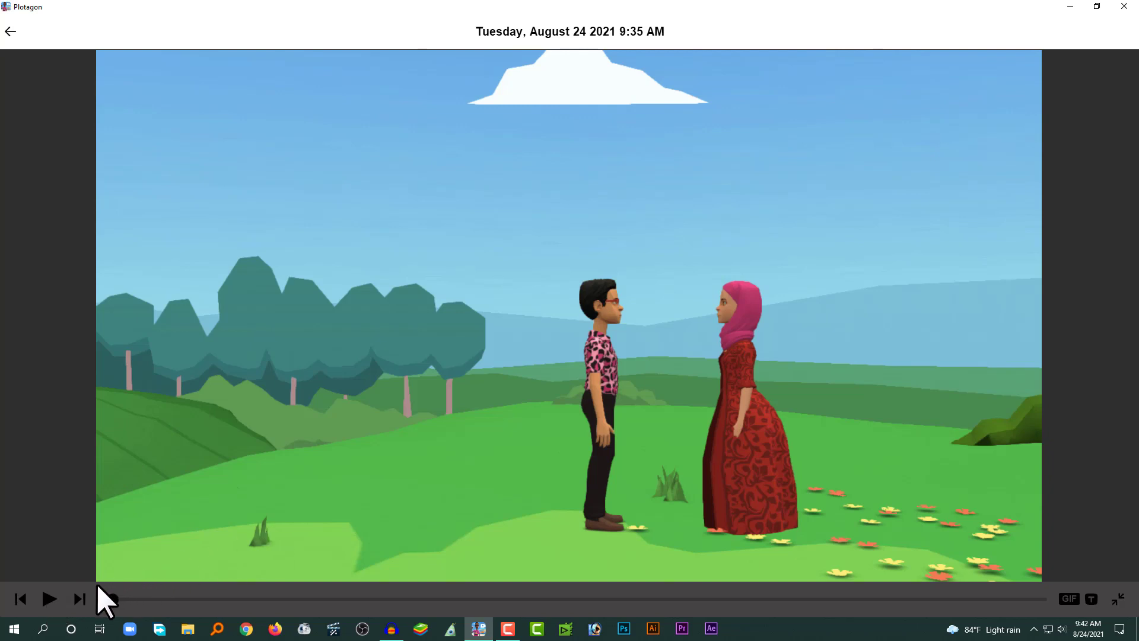
left_click(49, 598)
left_click(1118, 600)
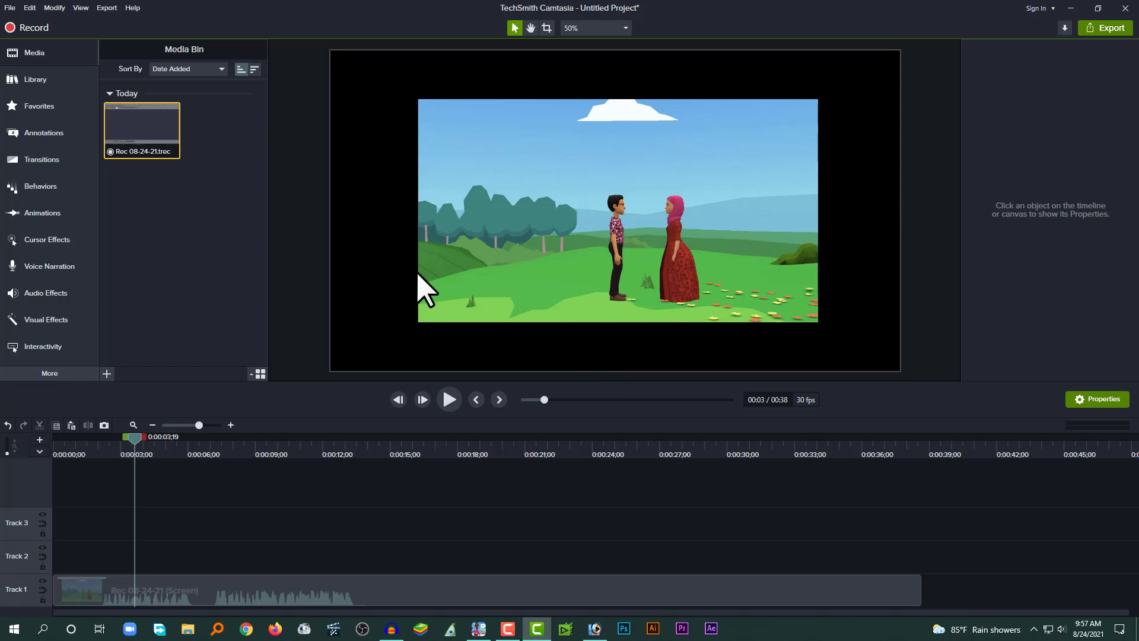
In Camtasia, apply the 1080p HD (1920x1080) canvas dimensions in the project settings.
left_click_drag(218, 452, 275, 457)
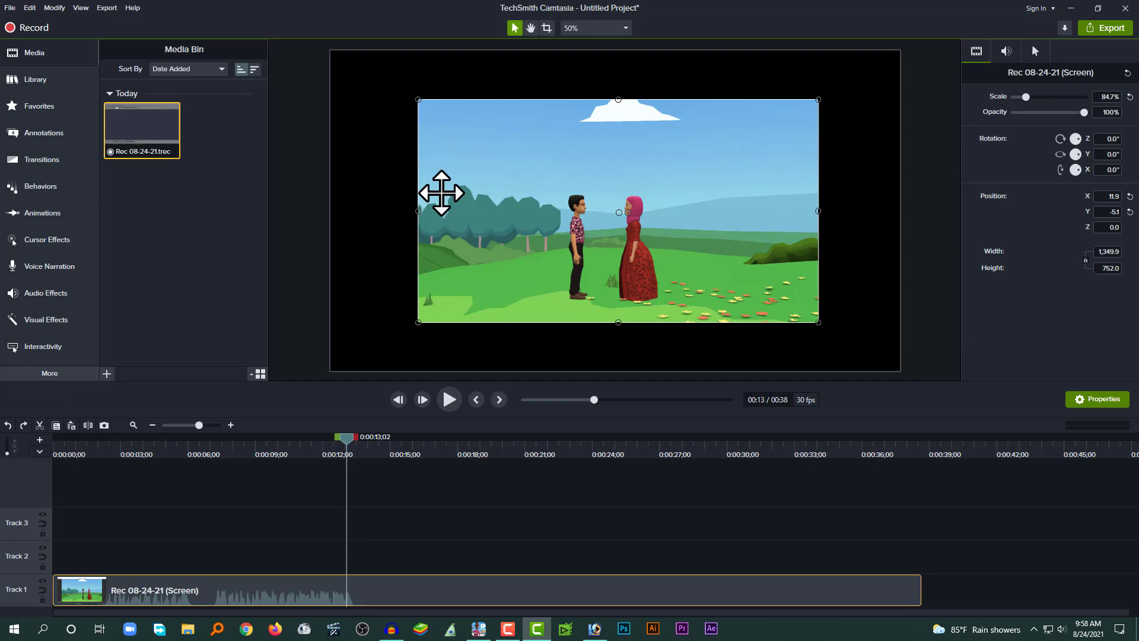
left_click(9, 8)
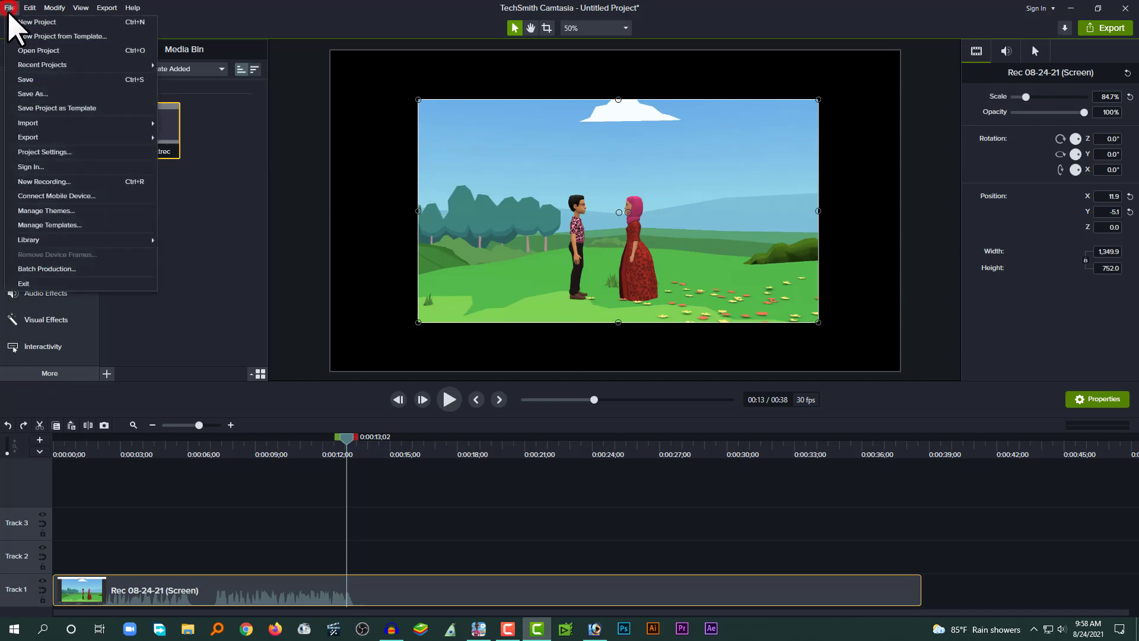
left_click(64, 155)
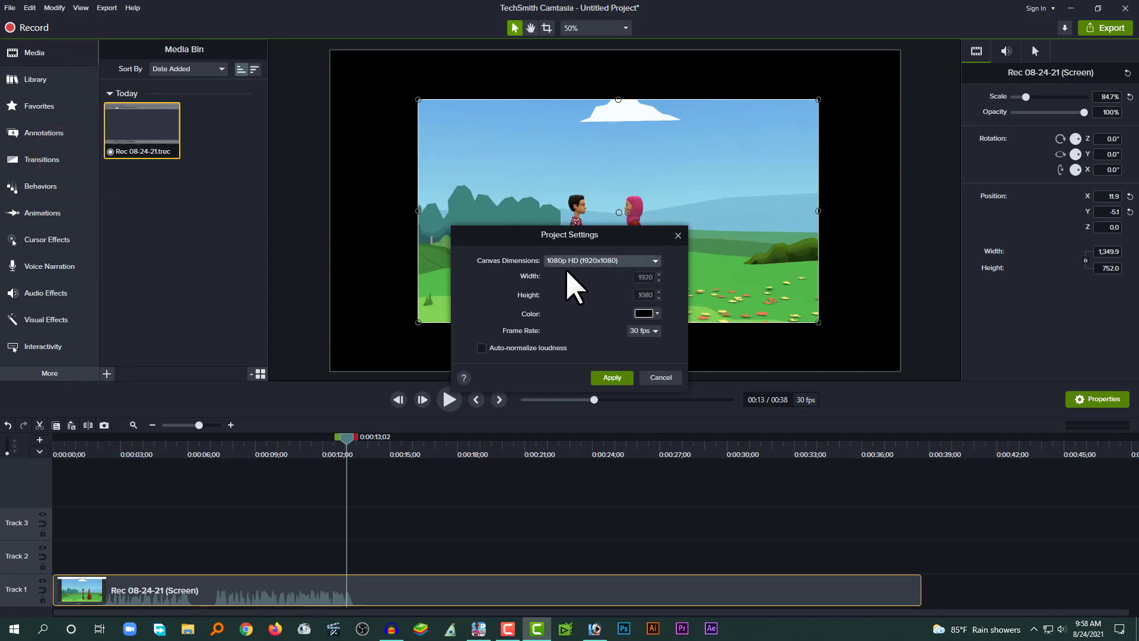
left_click(616, 376)
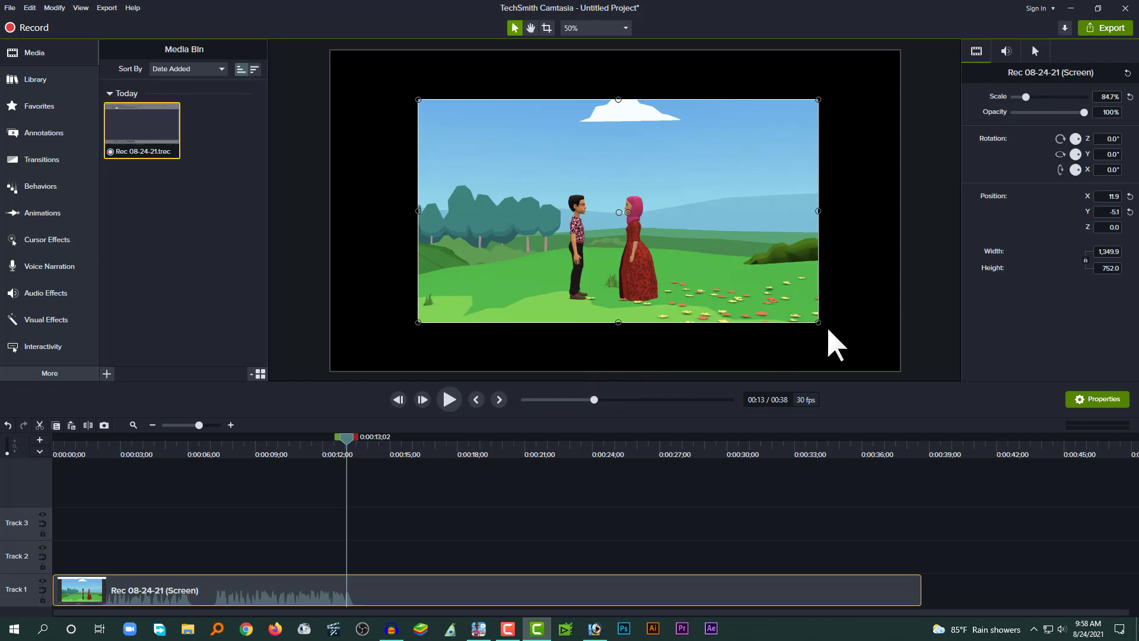
Scale the Plotagon recording up so it fills the whole canvas.
left_click_drag(818, 322, 896, 370)
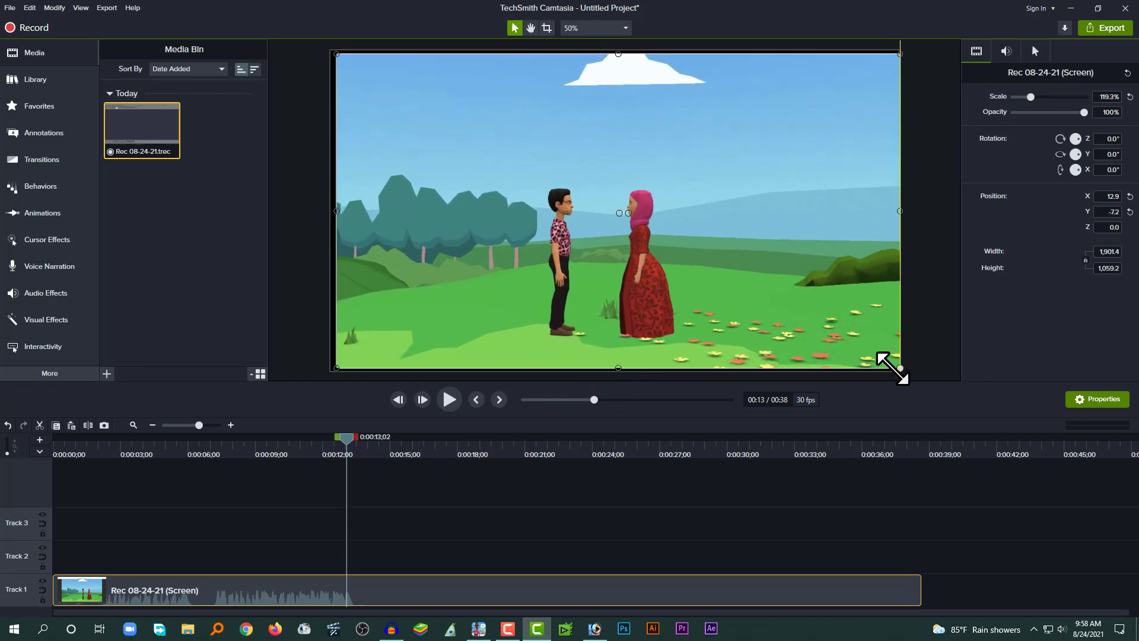
left_click_drag(337, 367, 332, 372)
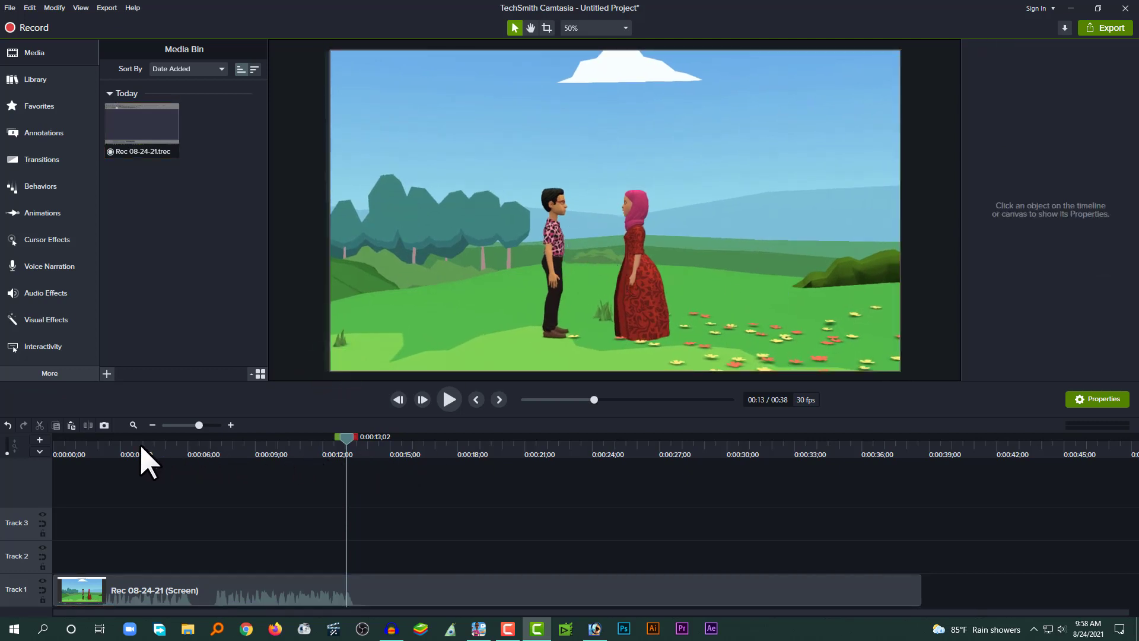
Import 003.png from the transparent folder and place it on Track 2 at the timeline start.
left_click(58, 449)
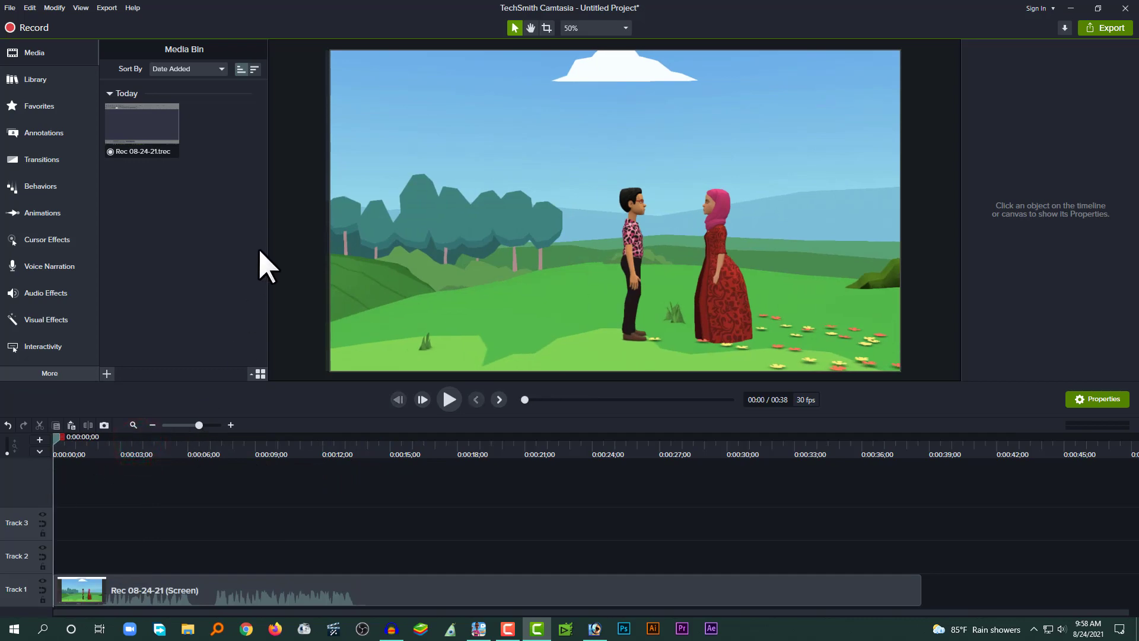
double_click(226, 238)
double_click(229, 108)
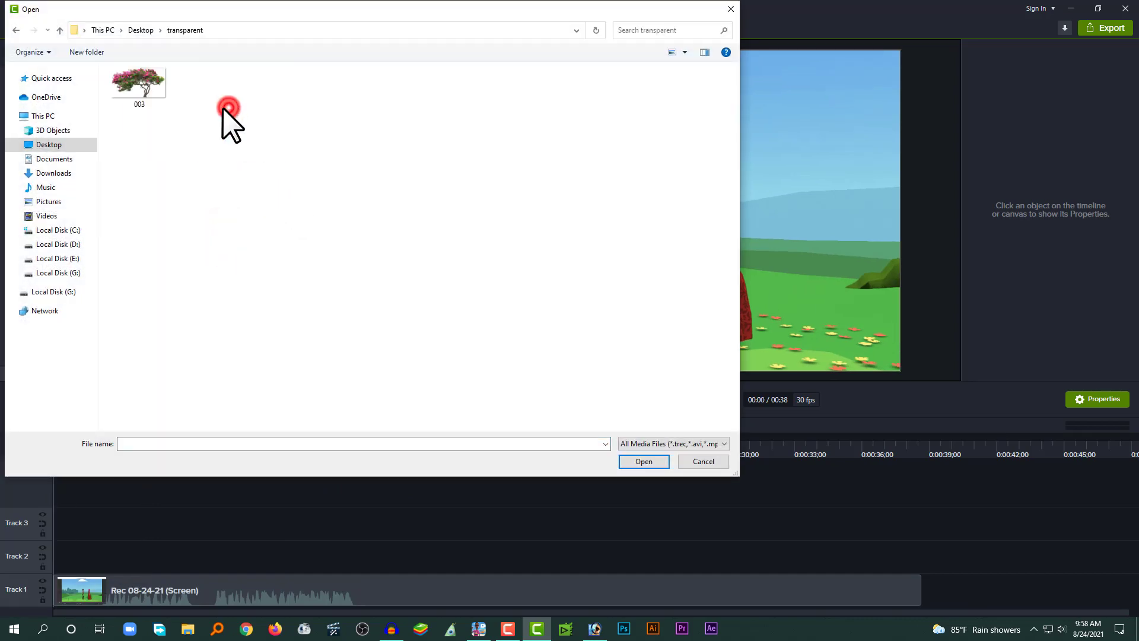
double_click(154, 87)
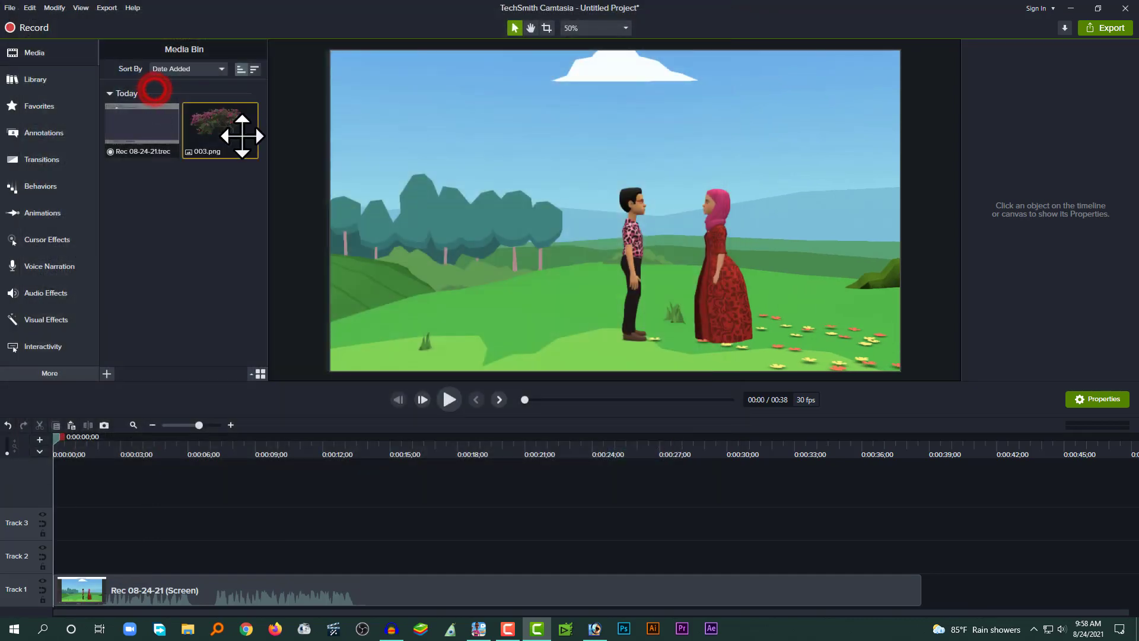
left_click_drag(233, 118, 50, 550)
Split the recording on Track 1 at about 0:00:13;19 and delete the part after the split.
left_click(362, 463)
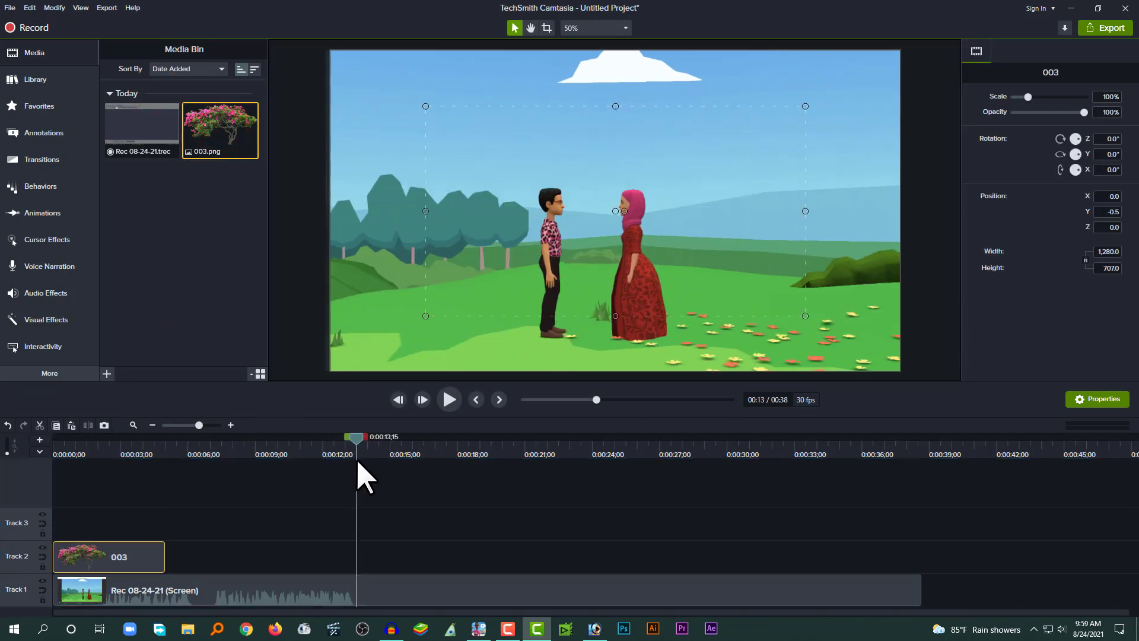
left_click_drag(364, 460, 359, 461)
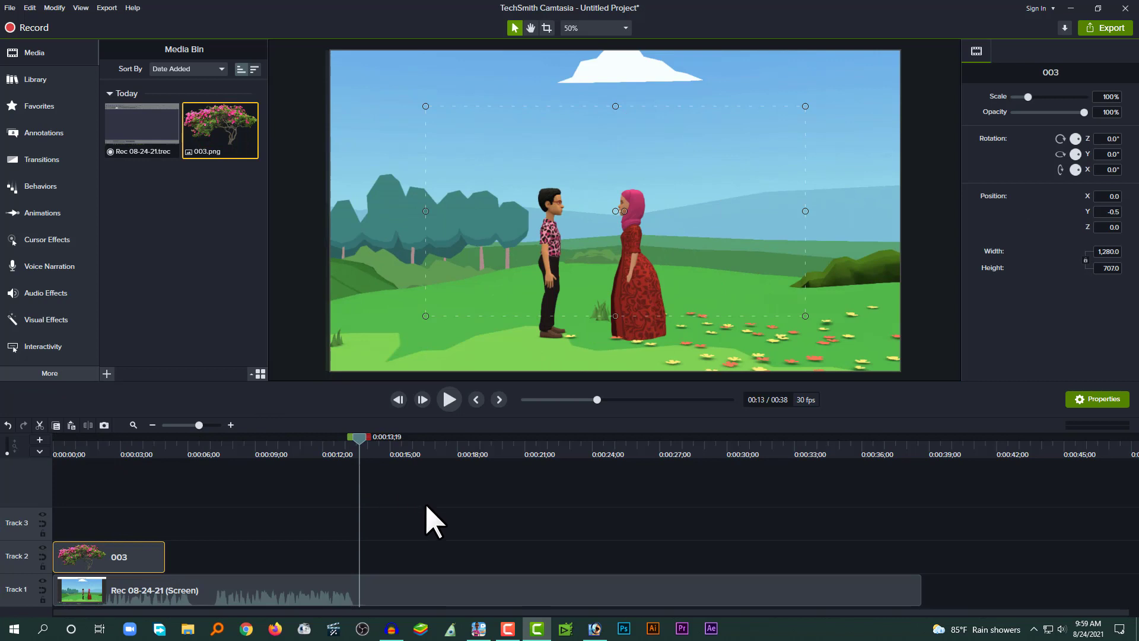
left_click_drag(428, 512, 437, 604)
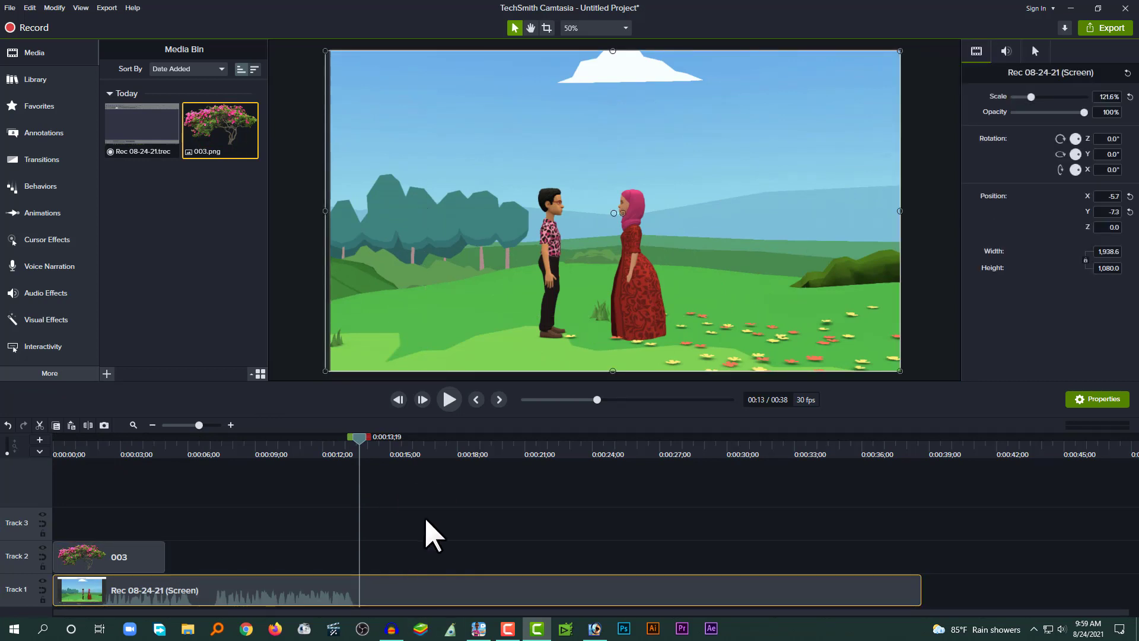
key("s")
left_click(328, 589)
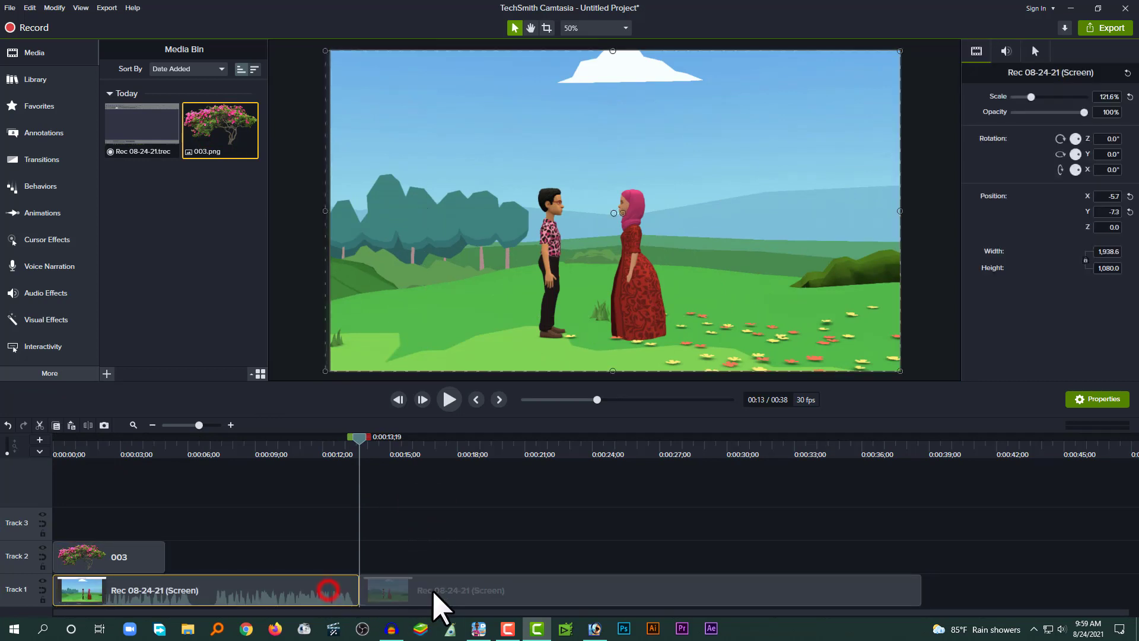
left_click_drag(432, 590, 426, 594)
key("Delete")
Extend the 003 image clip on Track 2 to end with the recording.
left_click_drag(215, 443, 242, 483)
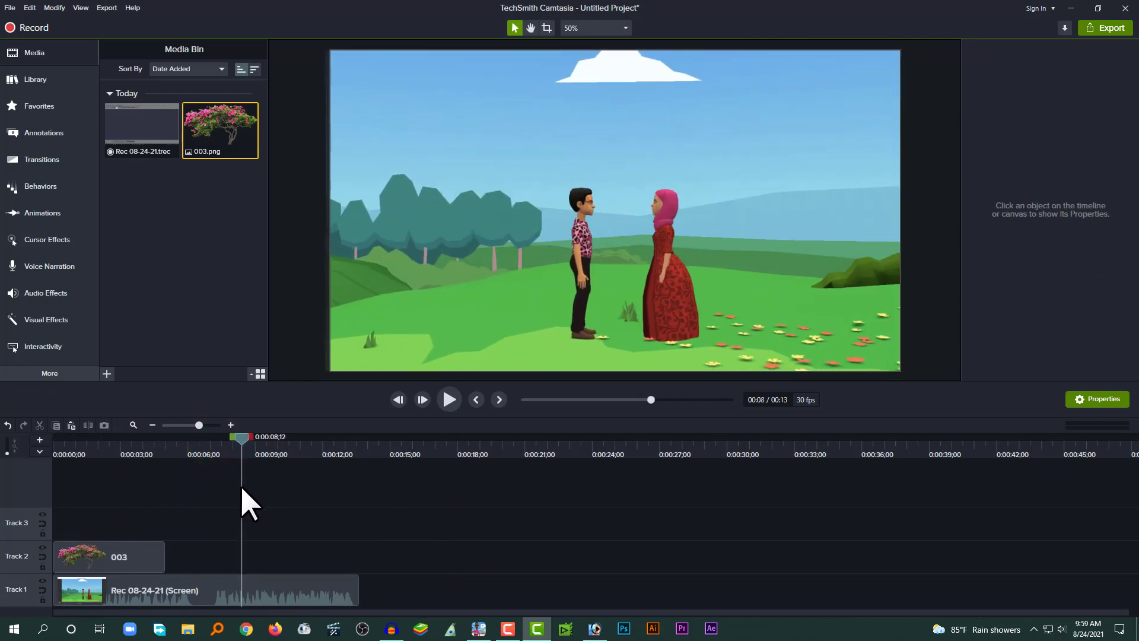
left_click(301, 596)
left_click_drag(241, 439, 125, 445)
left_click(152, 542)
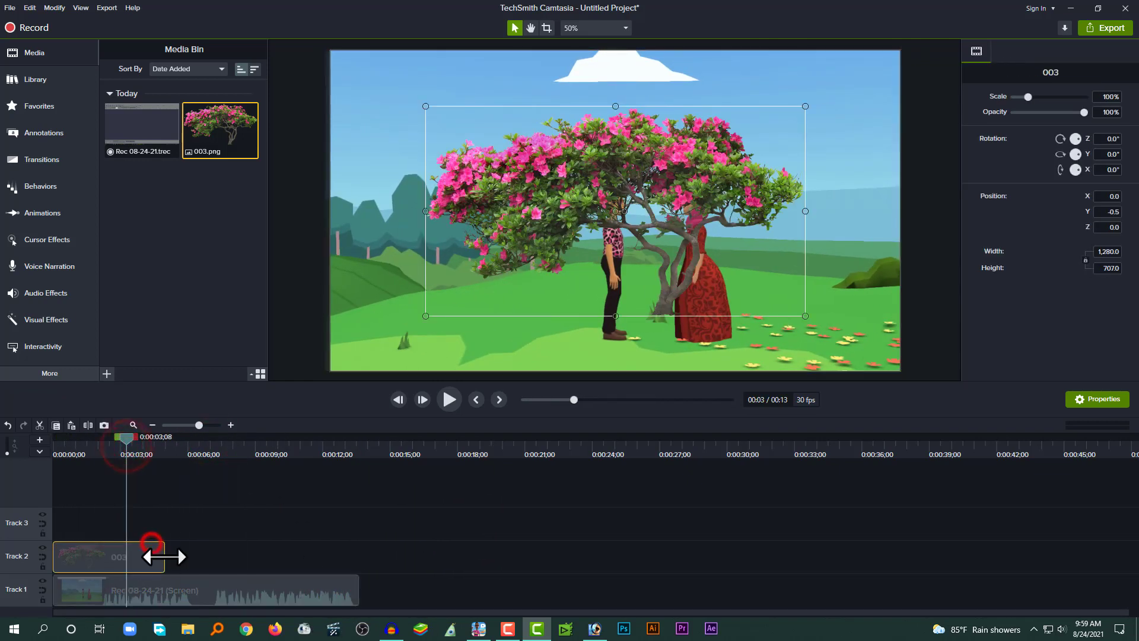
left_click_drag(164, 556, 357, 557)
Enlarge the tree image to about 260% and position it so its branches overhang the characters from the upper left.
left_click_drag(175, 458, 127, 511)
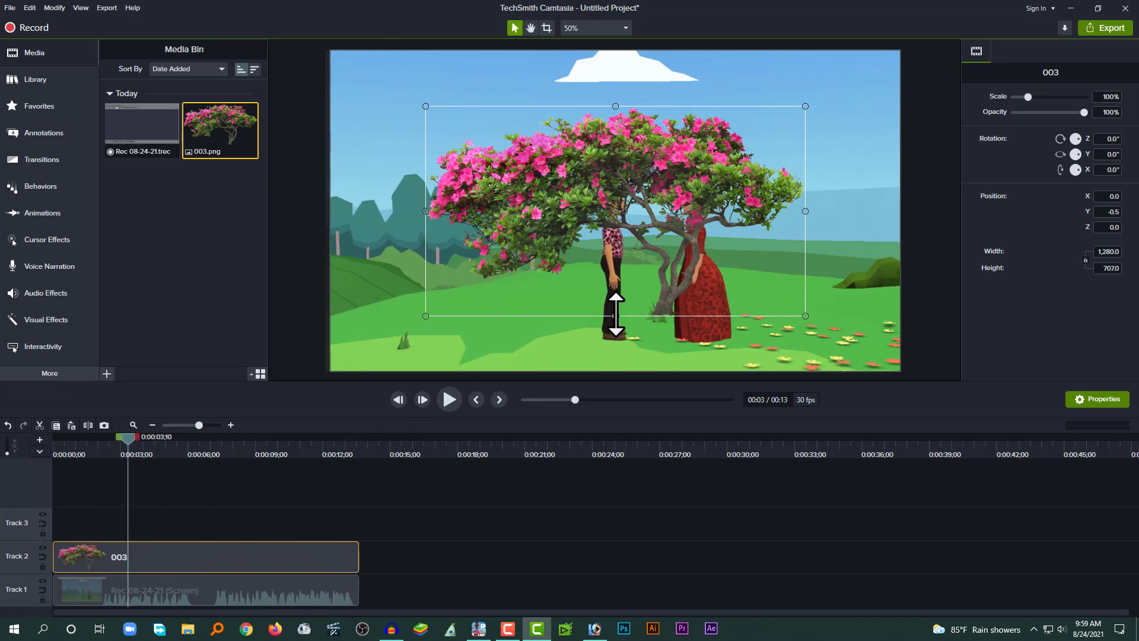
left_click_drag(615, 316, 638, 468)
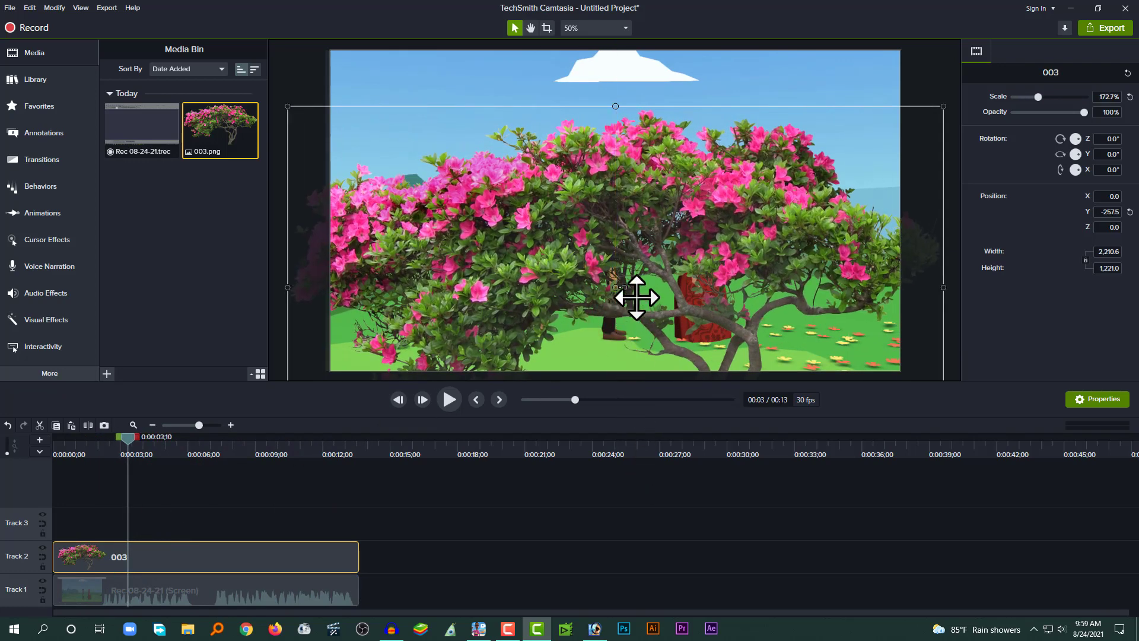
left_click_drag(633, 297, 647, 140)
left_click_drag(623, 304, 730, 219)
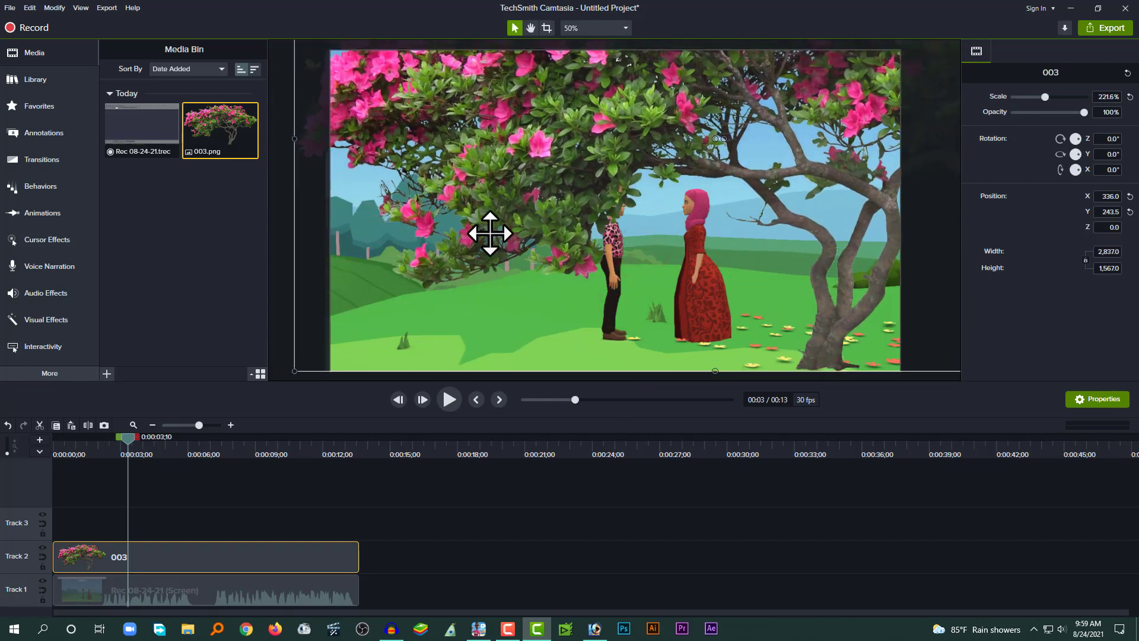
left_click_drag(293, 138, 576, 173)
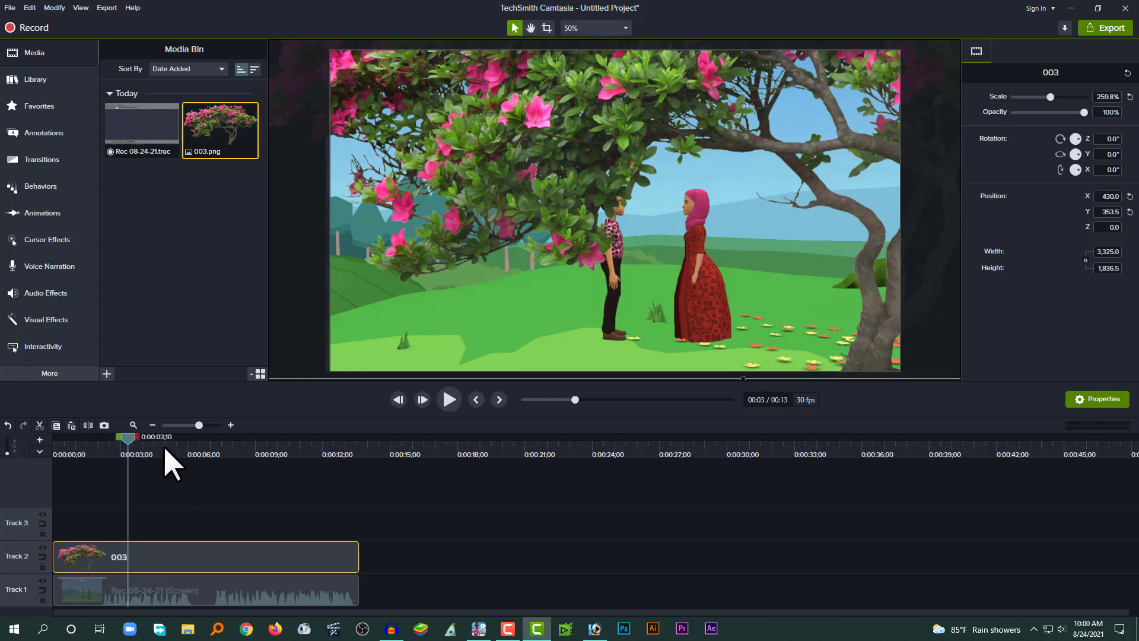
Hide Track 2 and play the recording from near the start to preview it without the tree.
left_click_drag(166, 445, 223, 522)
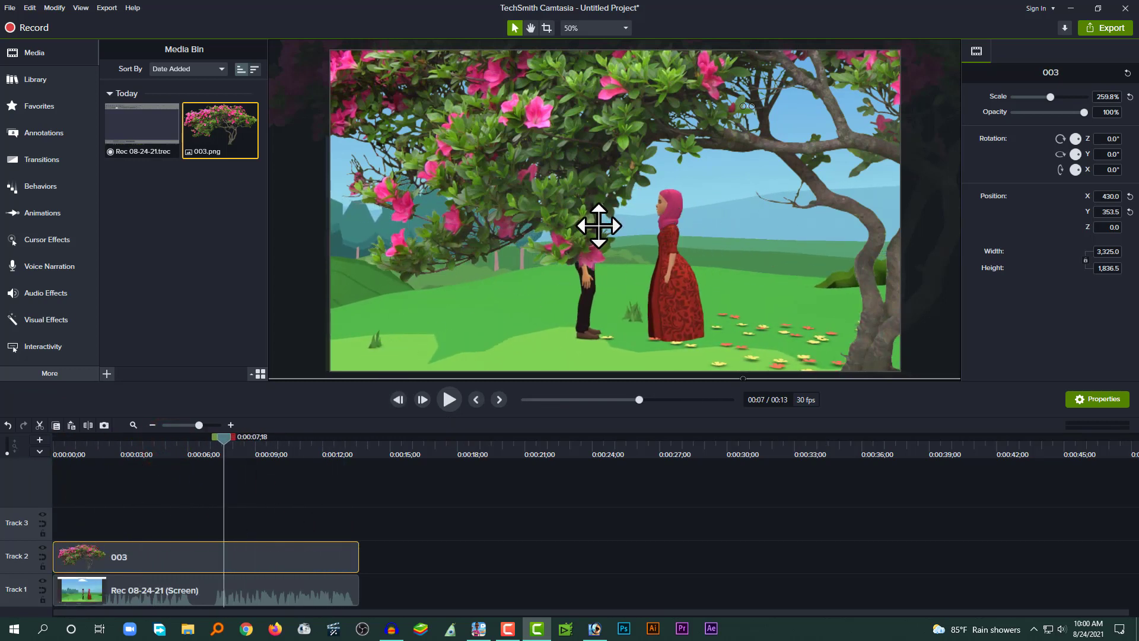
left_click(42, 547)
left_click(102, 445)
key("space")
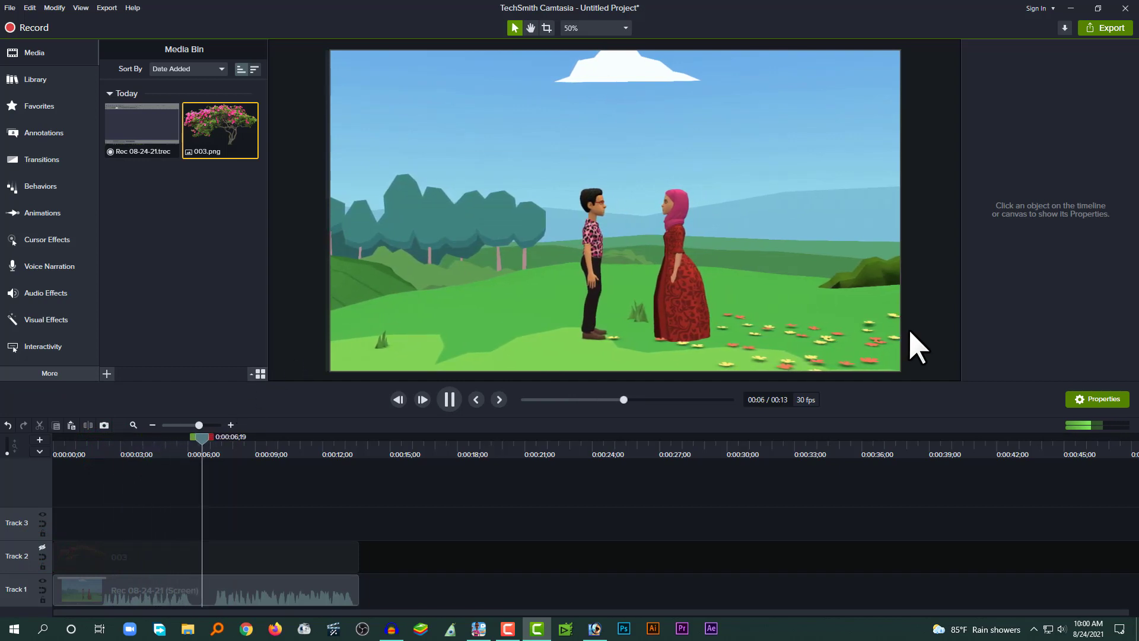
left_click(455, 400)
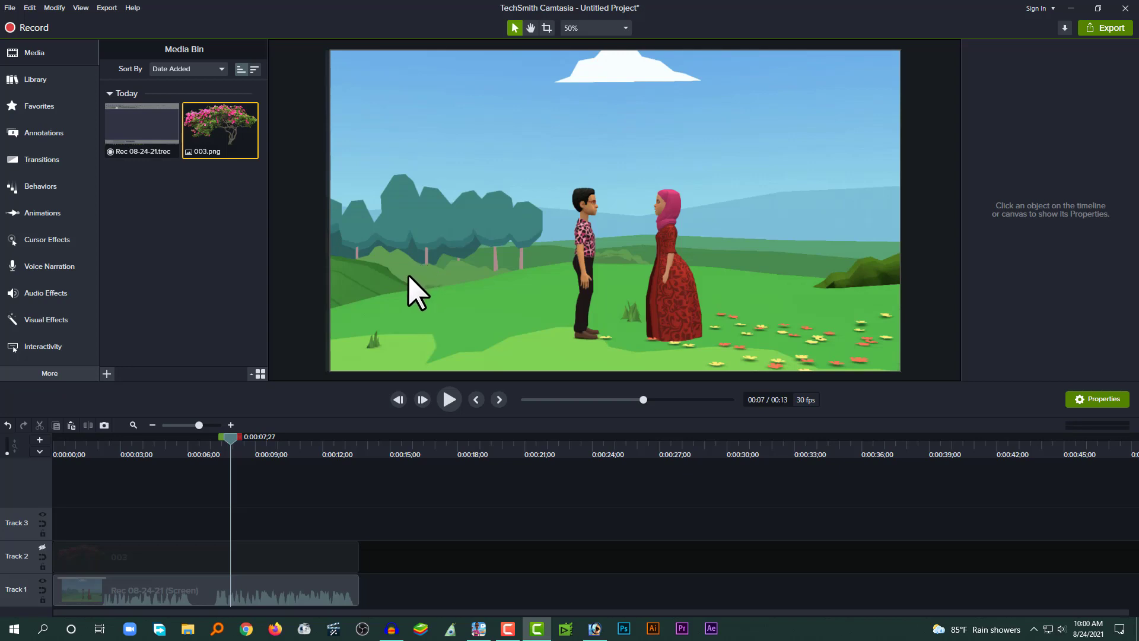
Show Track 2 again and animate the tree image on it so it slides leftward across the rest of the clip.
left_click(42, 547)
left_click_drag(188, 440, 151, 449)
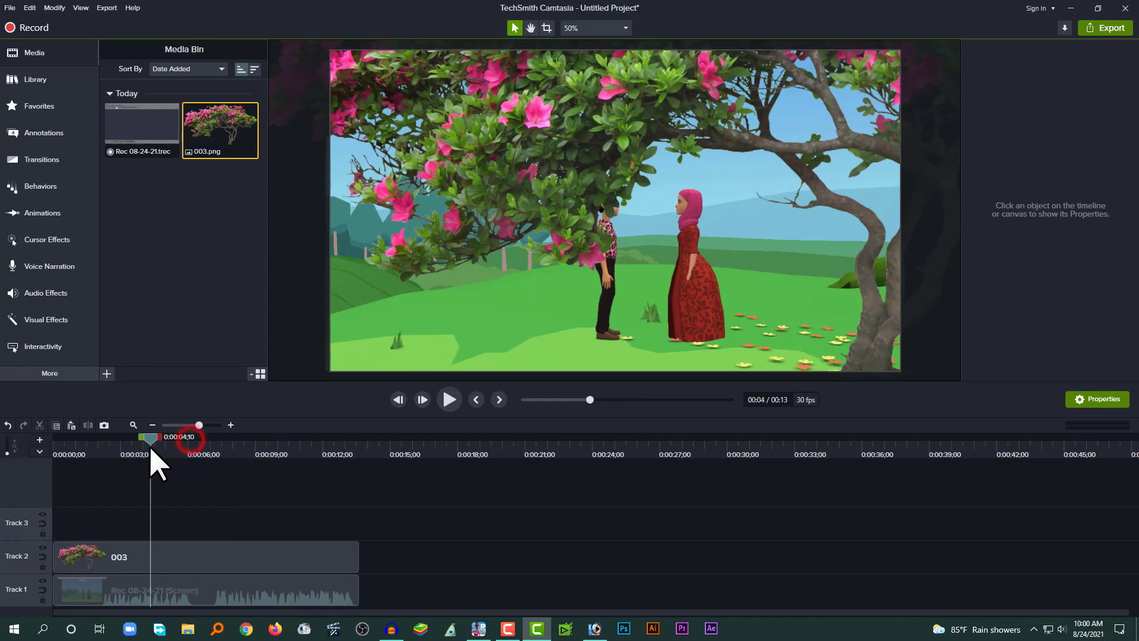
left_click(186, 557)
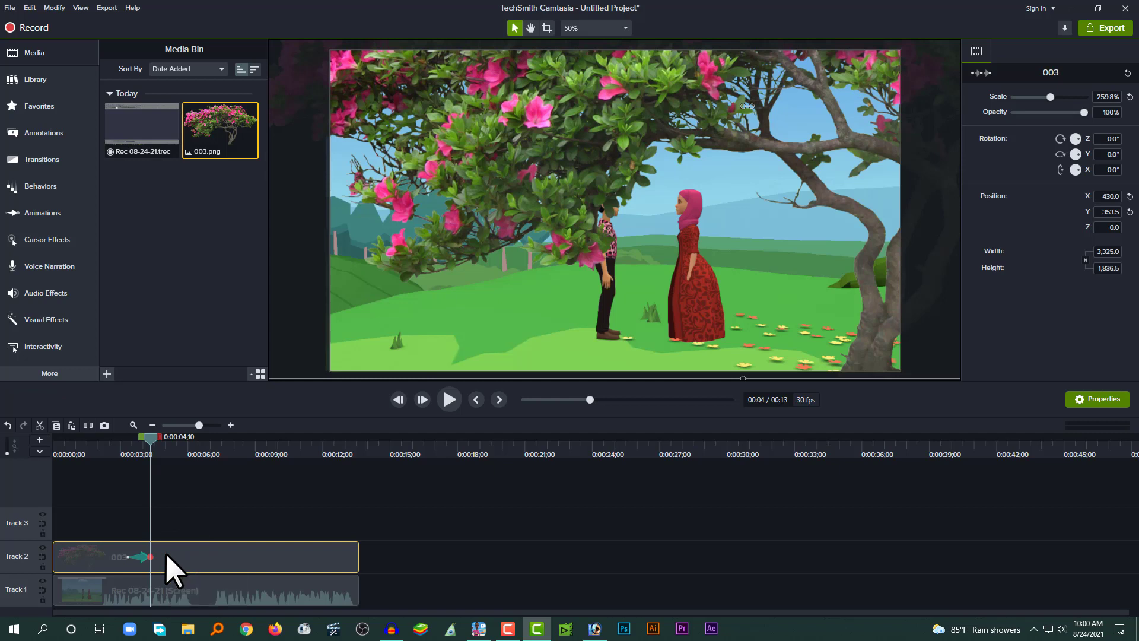
left_click_drag(140, 554, 134, 554)
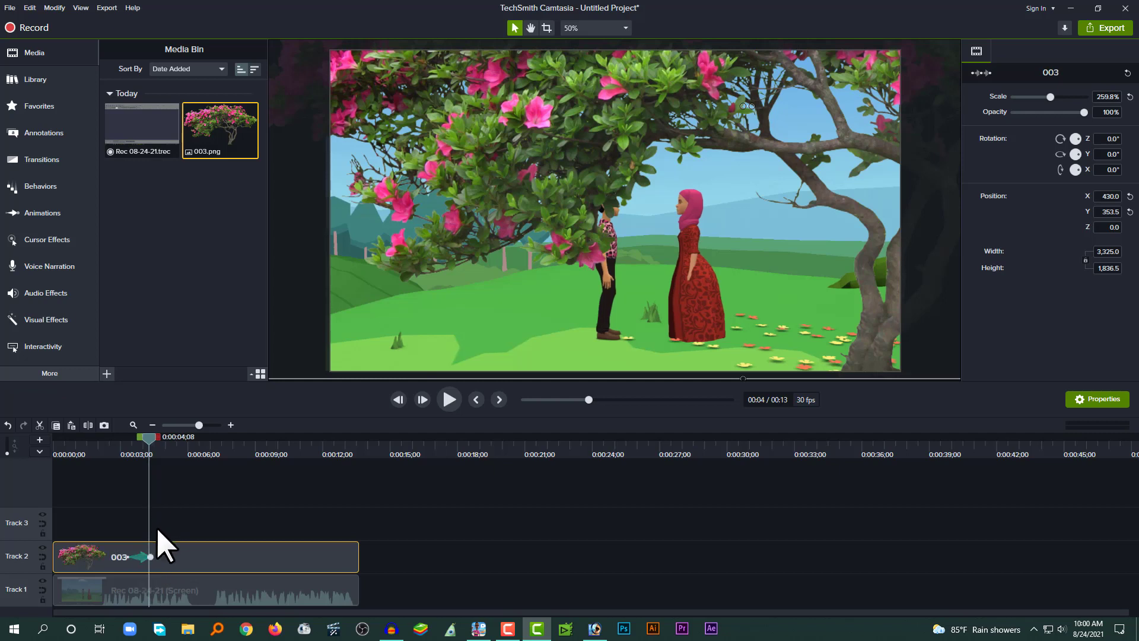
left_click(128, 559)
left_click(150, 558)
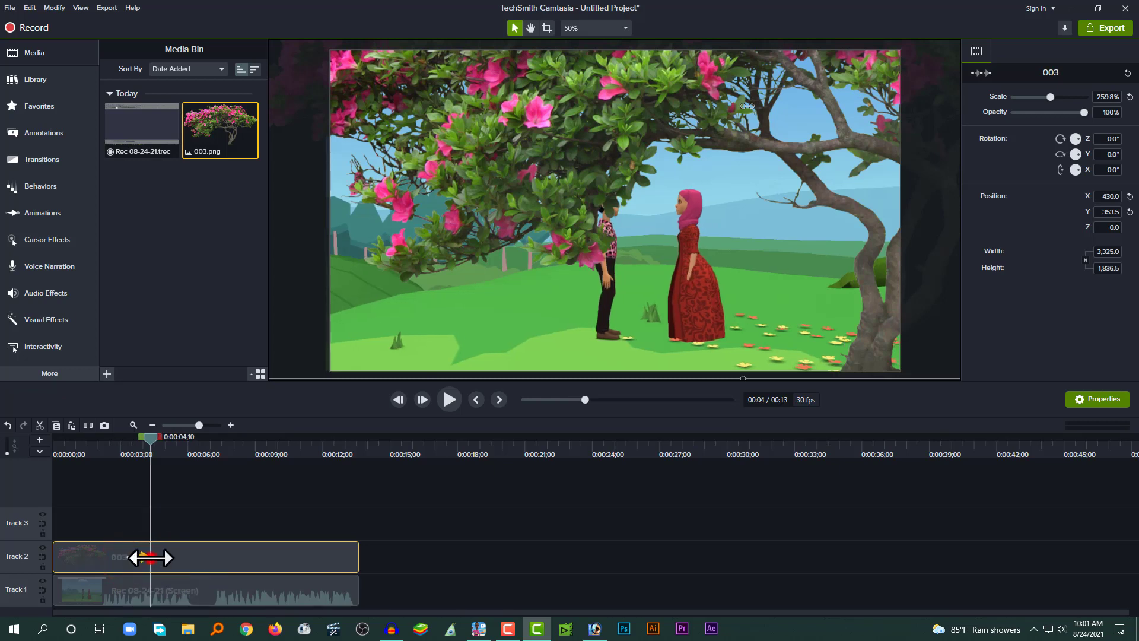
left_click(130, 556)
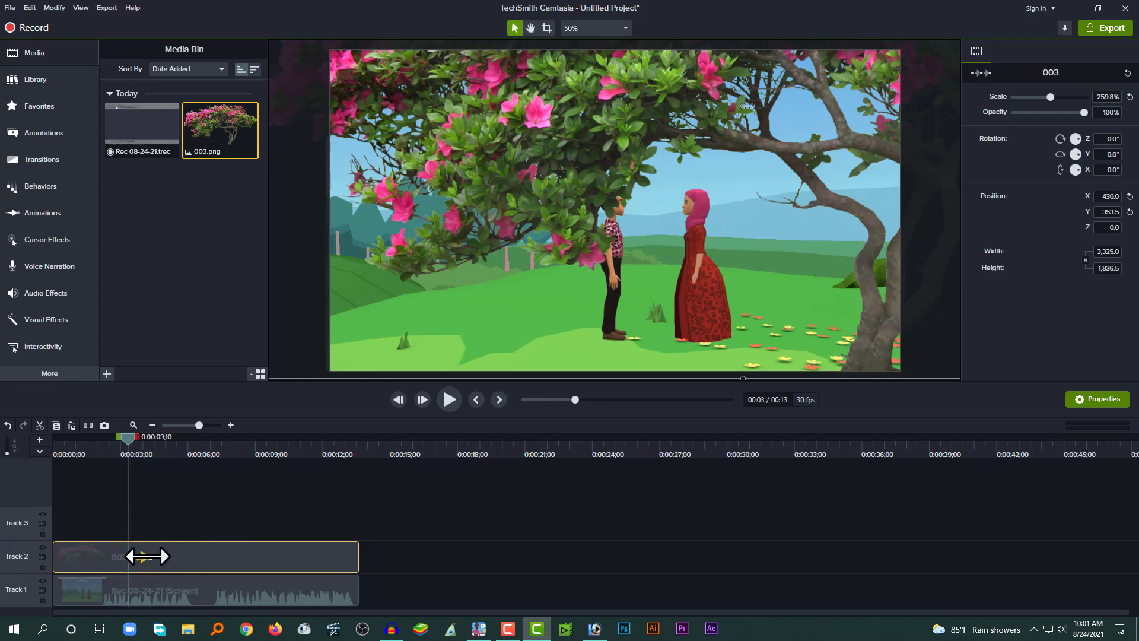
left_click(148, 556)
left_click_drag(644, 220, 261, 219)
left_click_drag(128, 558, 355, 558)
left_click(173, 448)
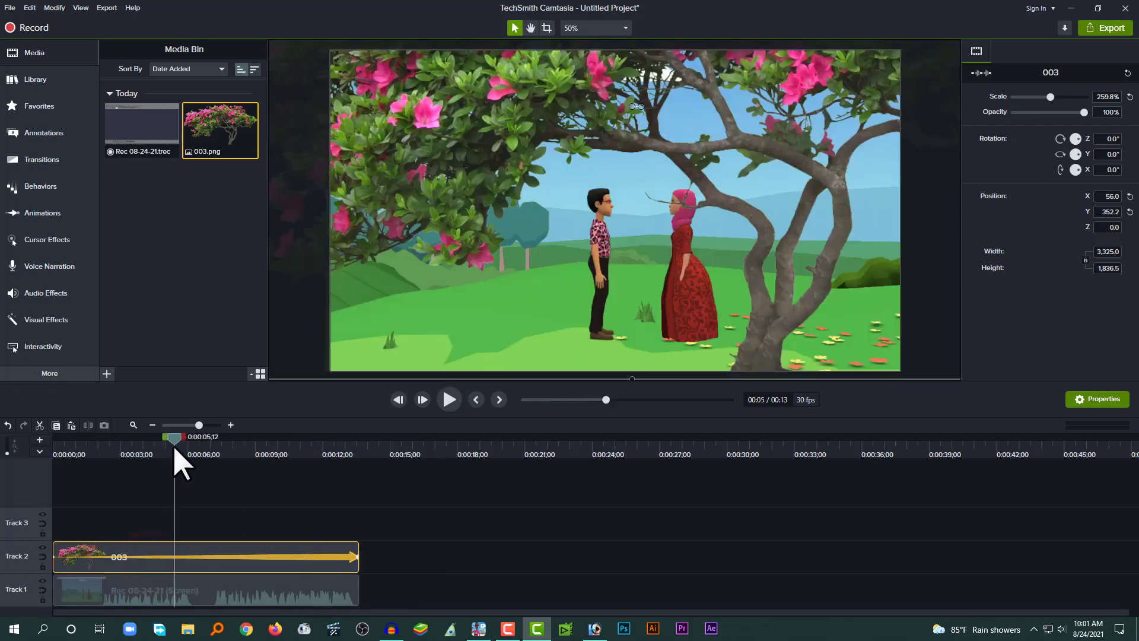
left_click_drag(174, 449, 185, 481)
Set the tree animation's easing to Exponential In/Out.
right_click(278, 553)
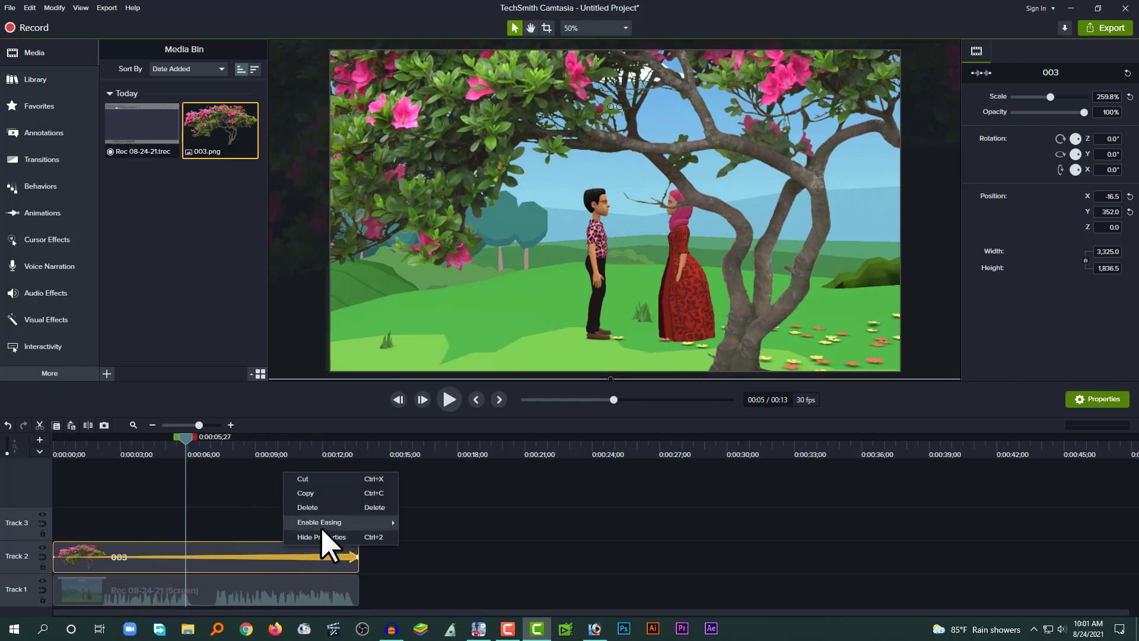
left_click(266, 557)
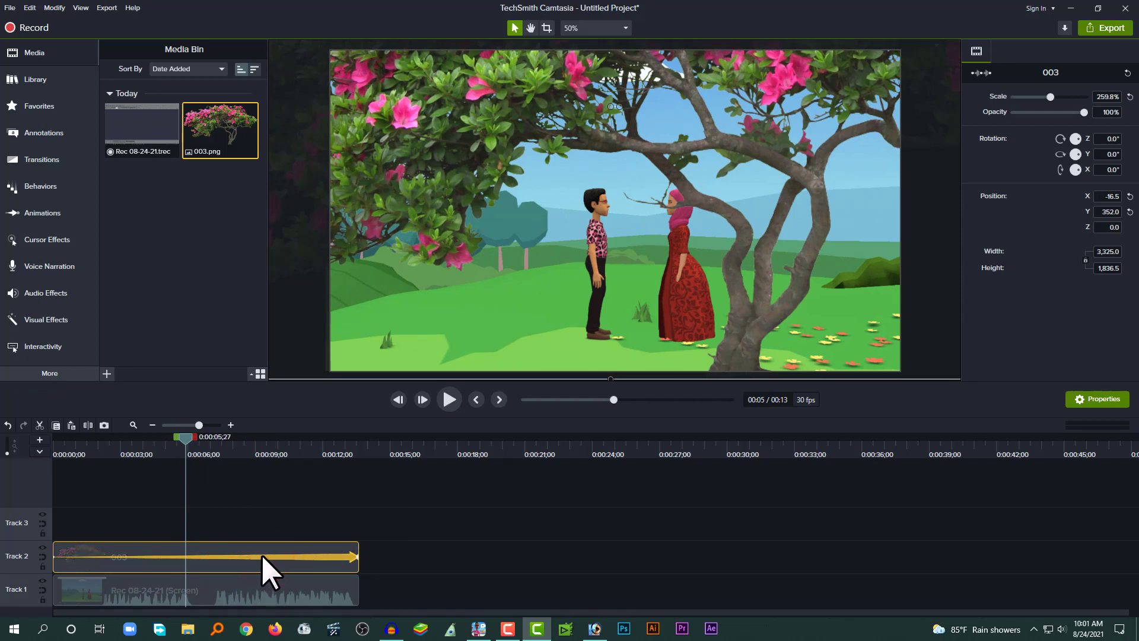
right_click(263, 556)
mouse_move(304, 525)
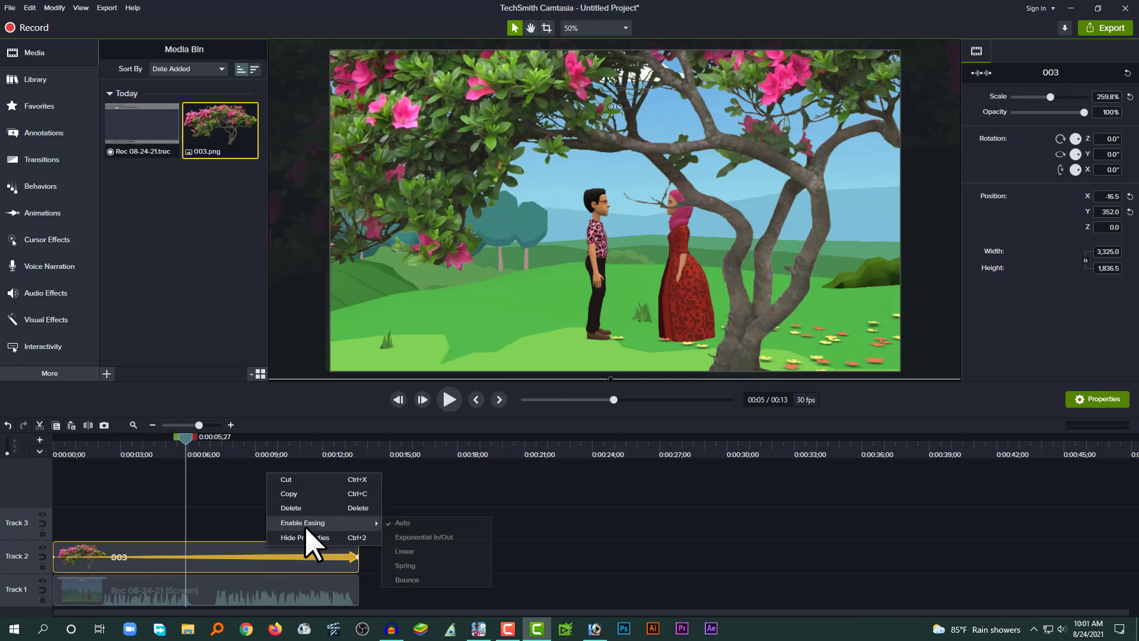
left_click(444, 541)
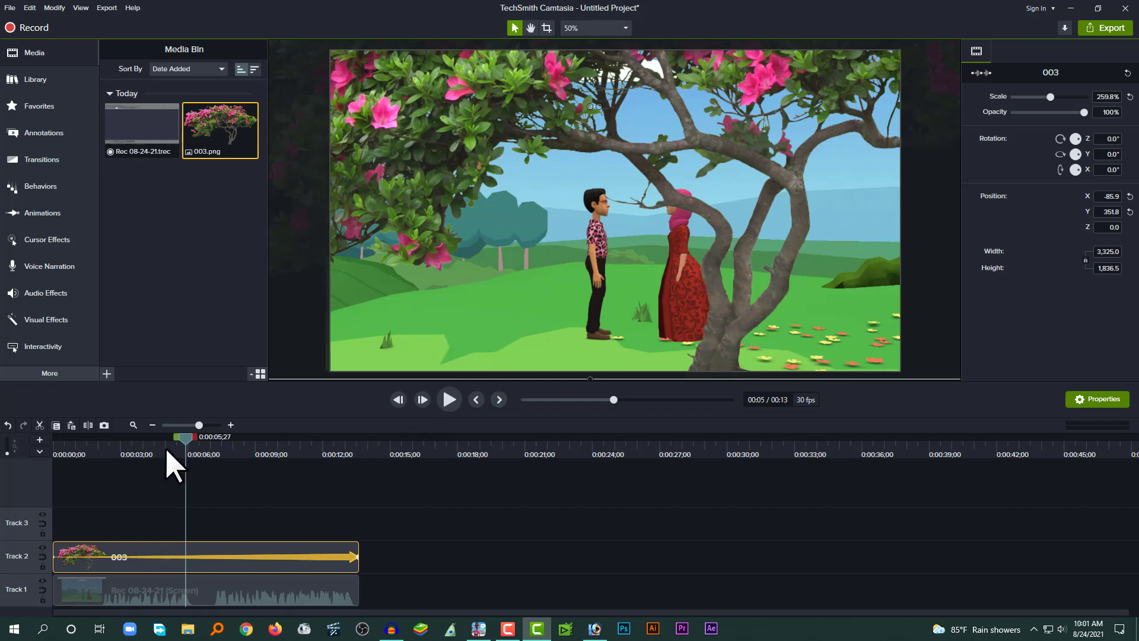
Play the recording from the start to preview the sliding tree.
left_click_drag(169, 453, 7, 461)
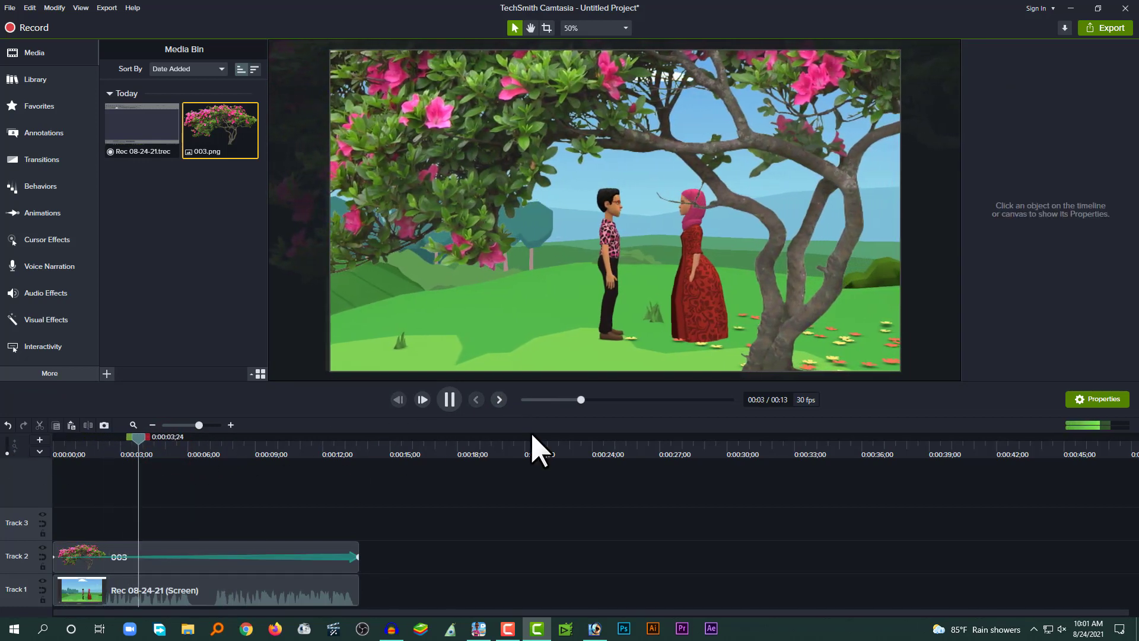
left_click(450, 407)
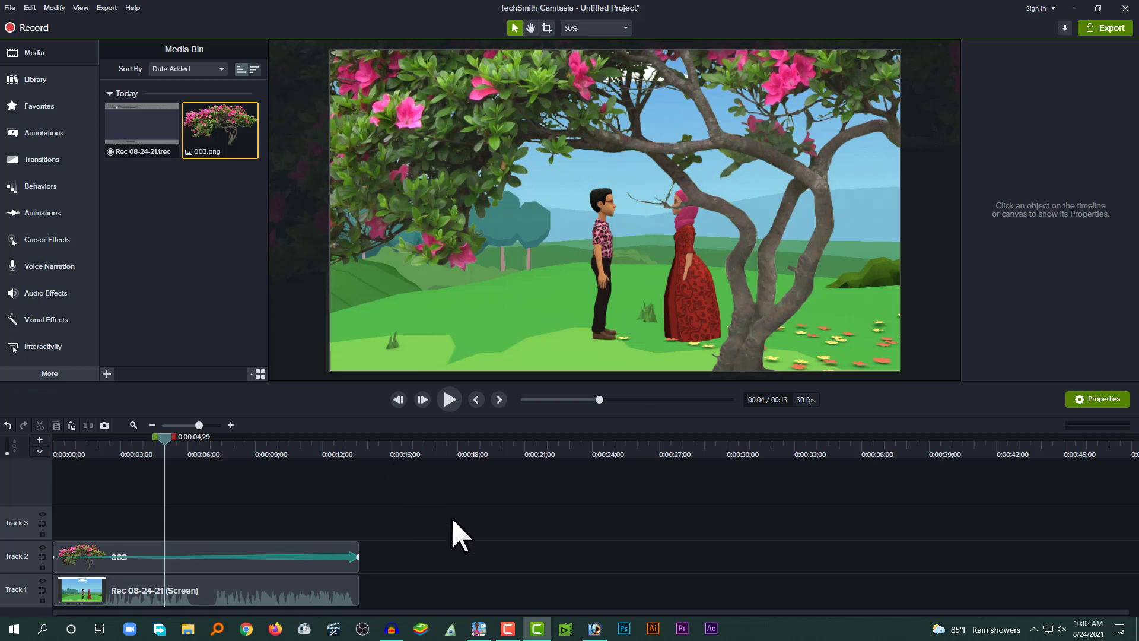
Switch to Photoshop, duplicate the tree image document and close the previous copy.
left_click(595, 629)
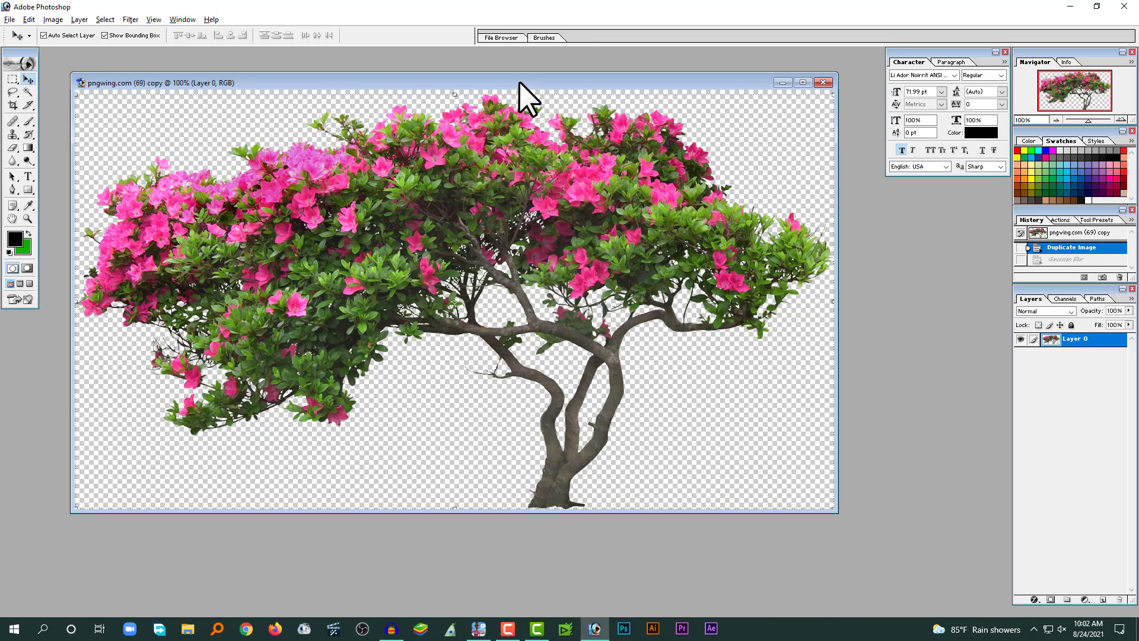
left_click_drag(518, 80, 522, 73)
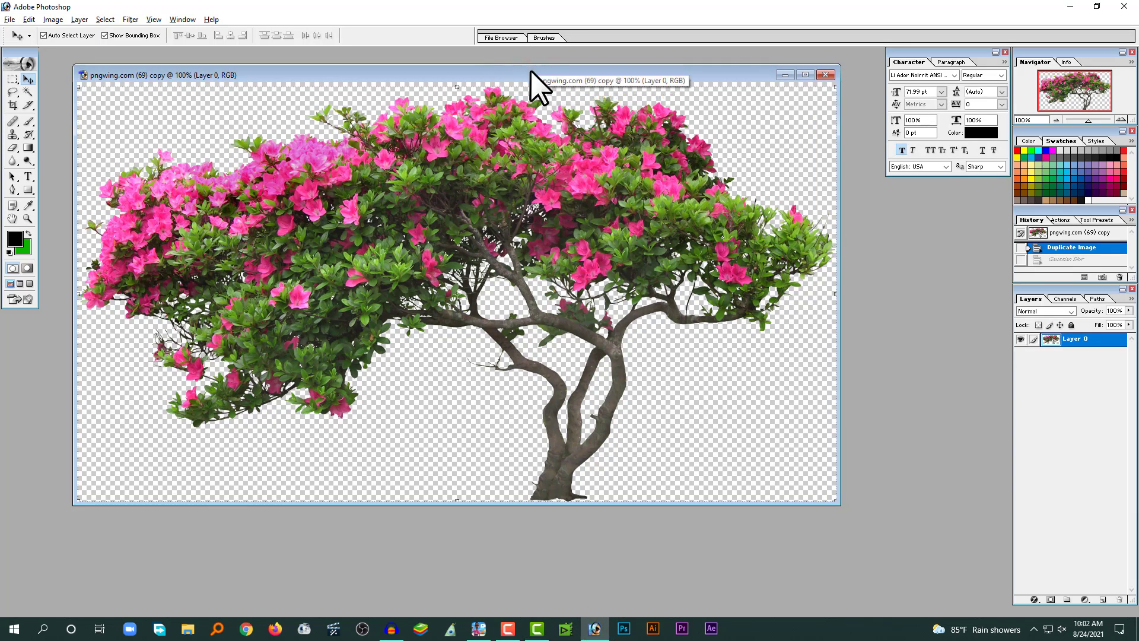
right_click(529, 70)
left_click(546, 74)
key("Return")
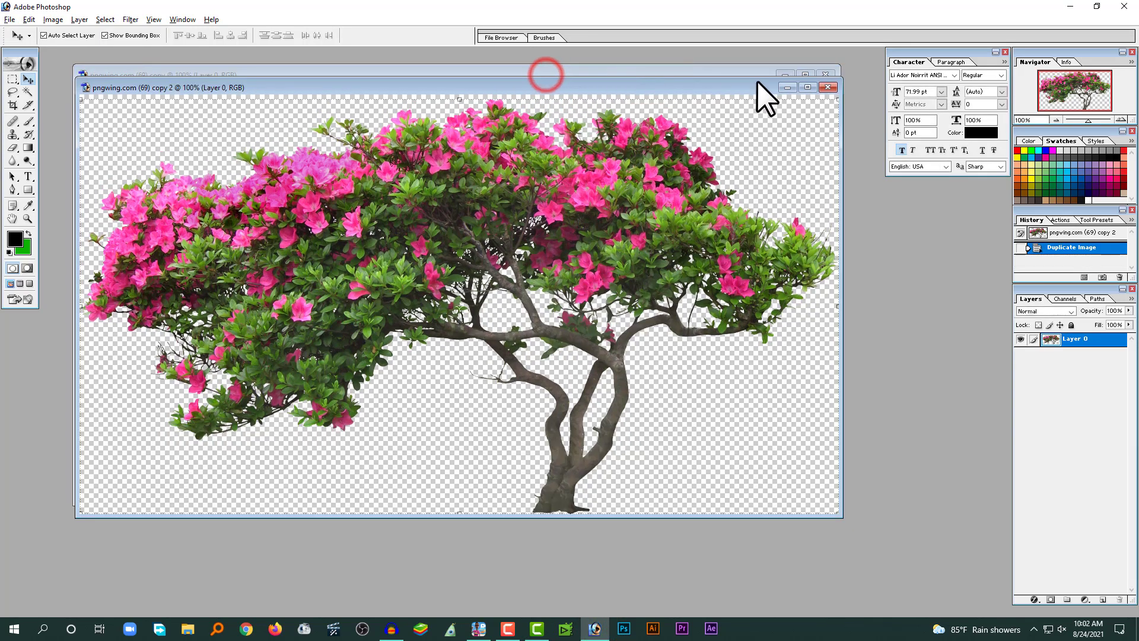
left_click(823, 74)
left_click(567, 234)
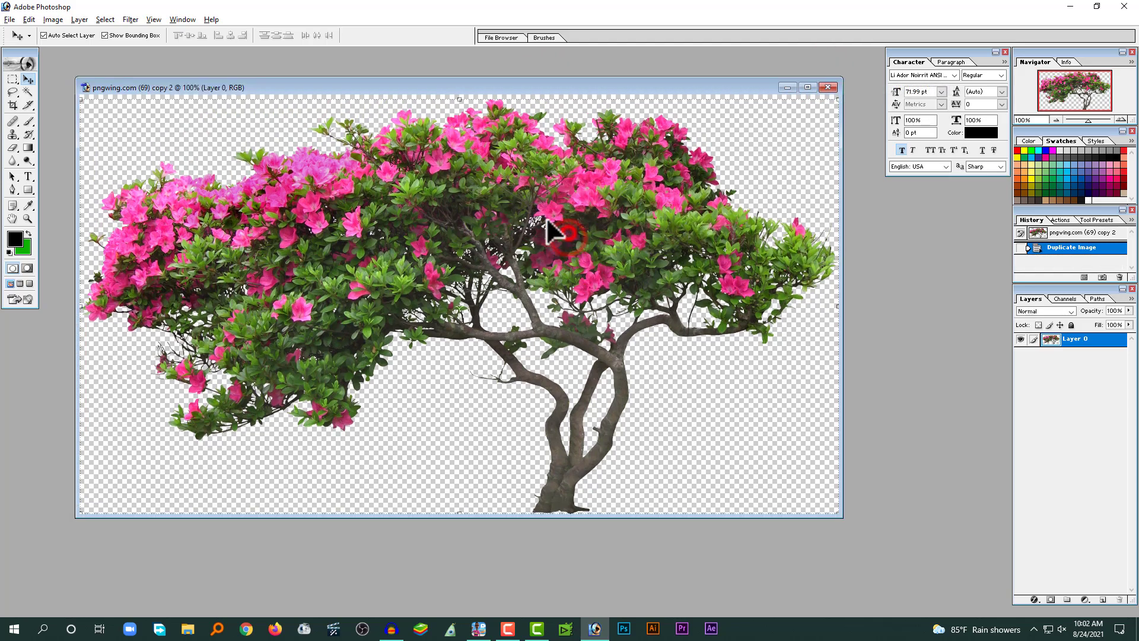
Apply a Gaussian Blur to the duplicated tree image.
left_click(130, 18)
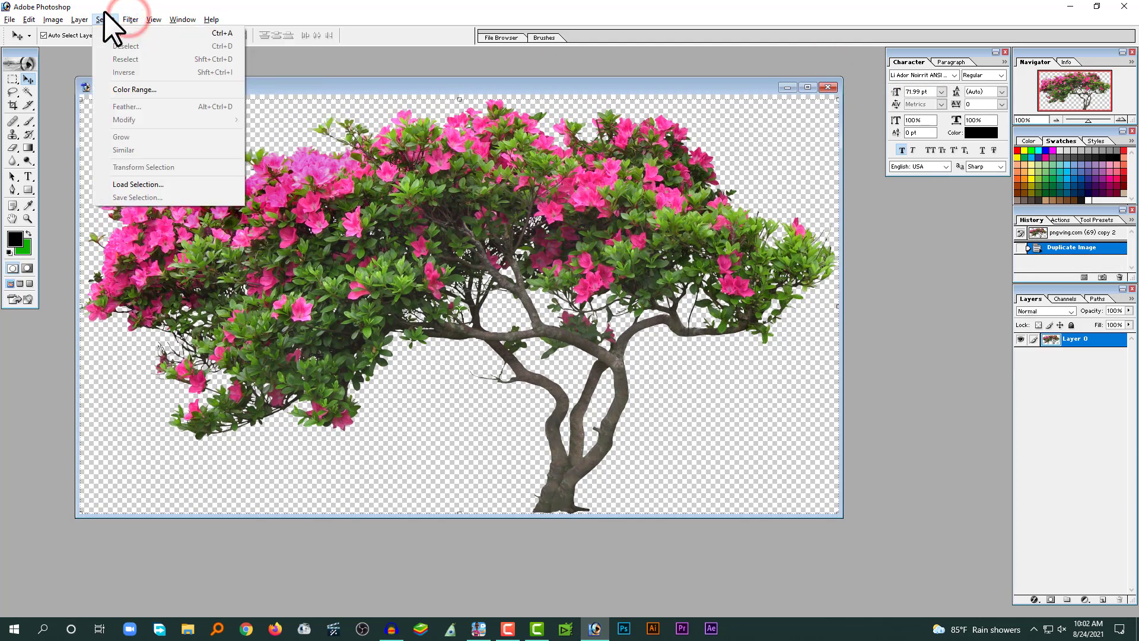
left_click(143, 104)
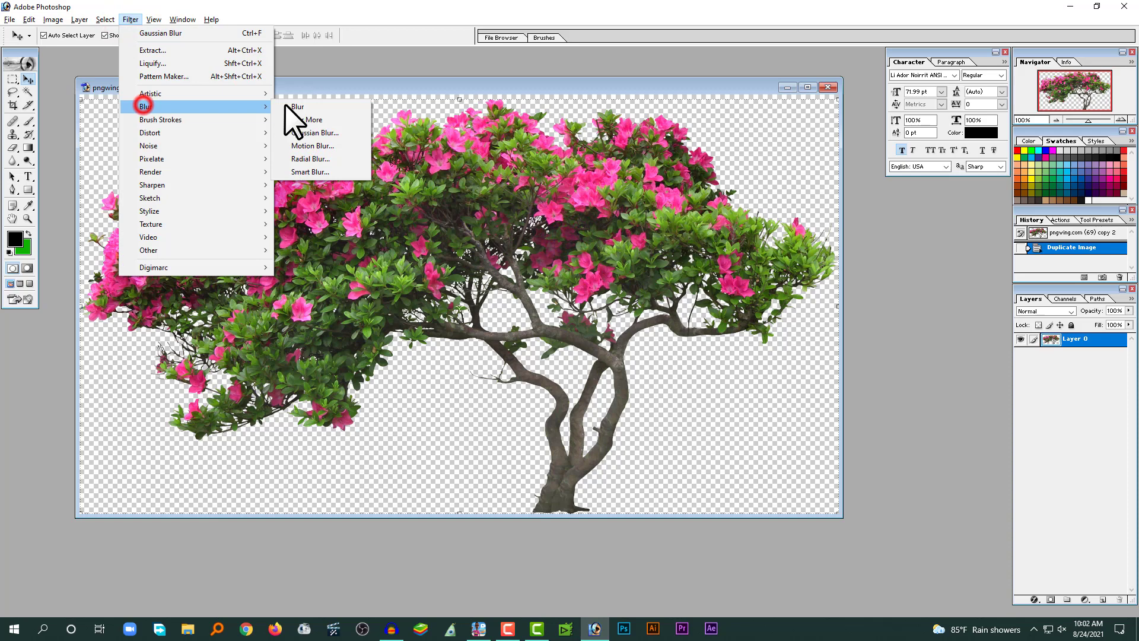
left_click(302, 130)
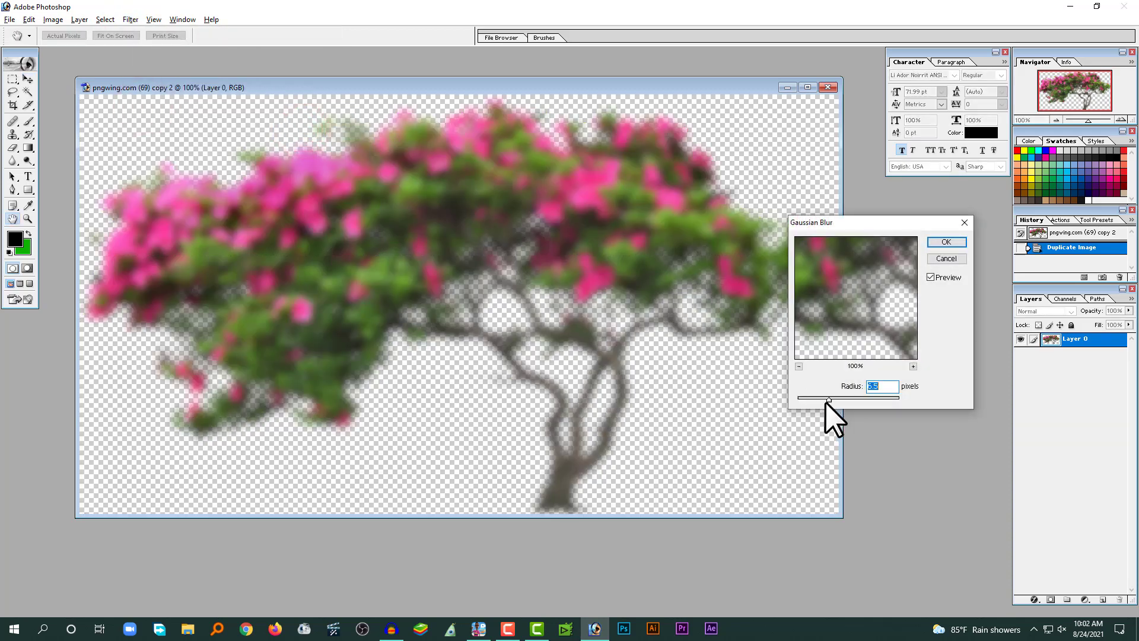
mouse_move(825, 401)
left_mouse_down()
mouse_move(846, 400)
mouse_move(828, 401)
left_mouse_up()
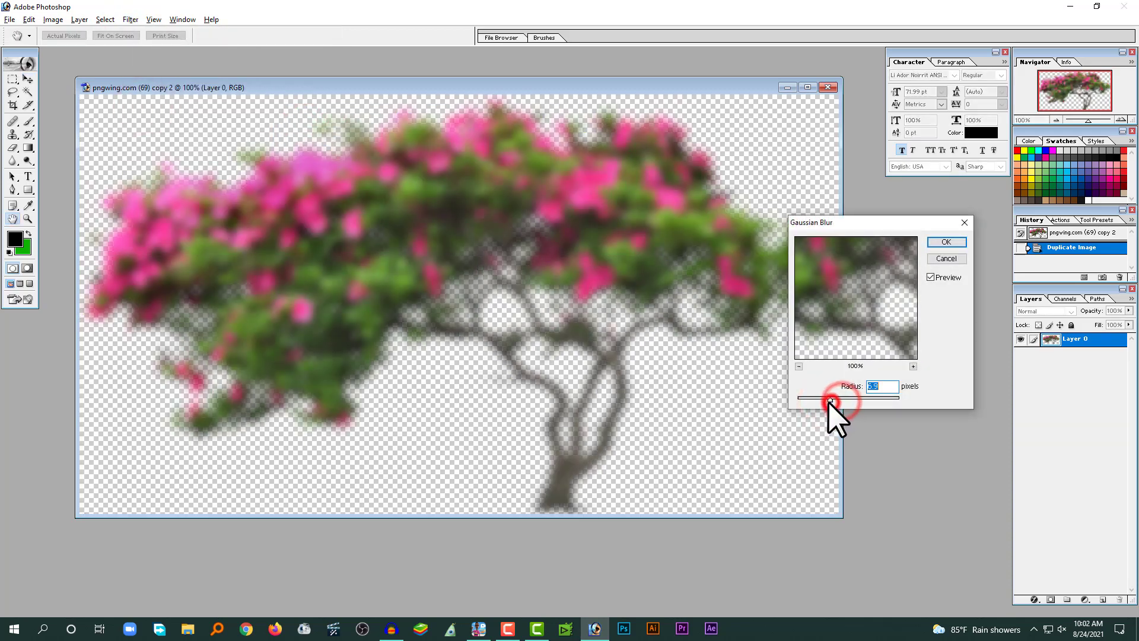
left_click(946, 242)
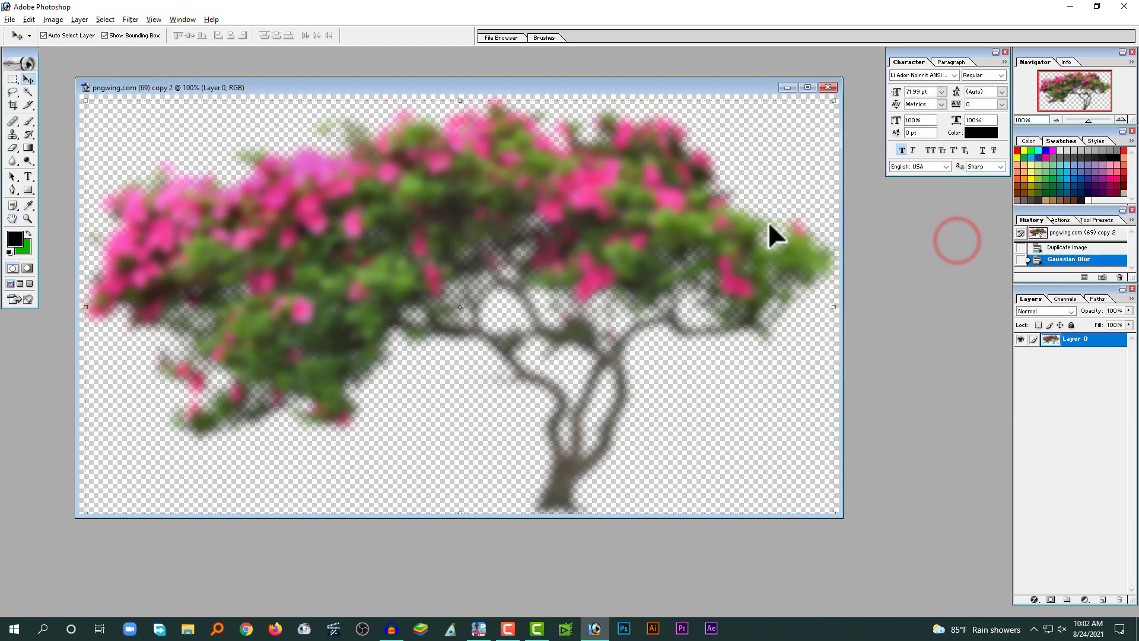
Darken the blurred tree with Levels by setting the black input level to 39.
key("ctrl+l")
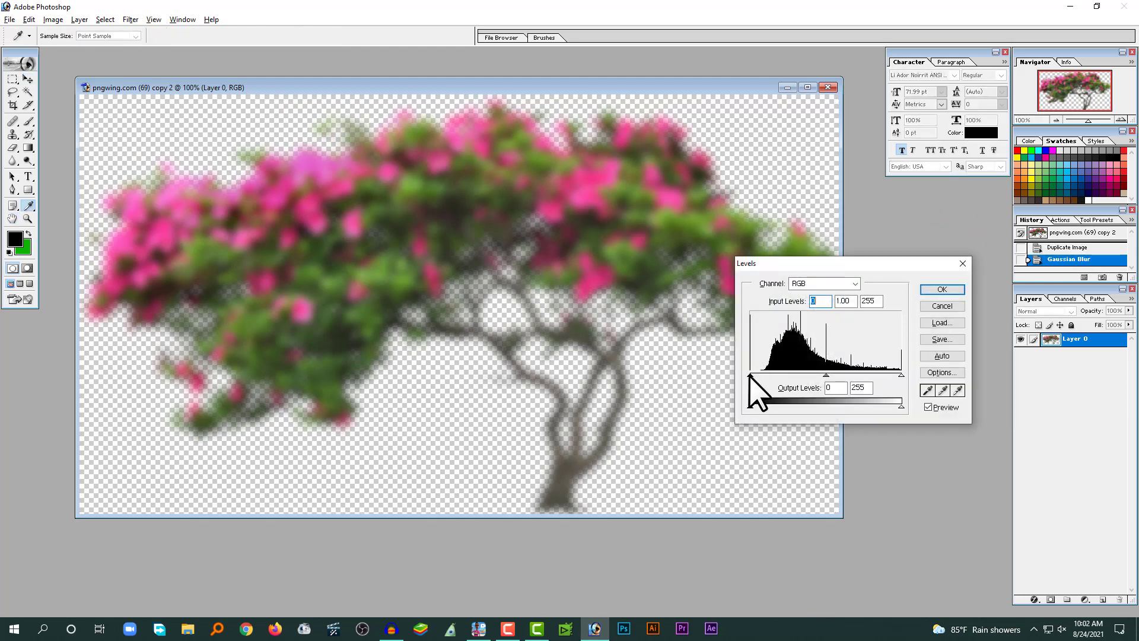
left_click_drag(749, 375, 778, 377)
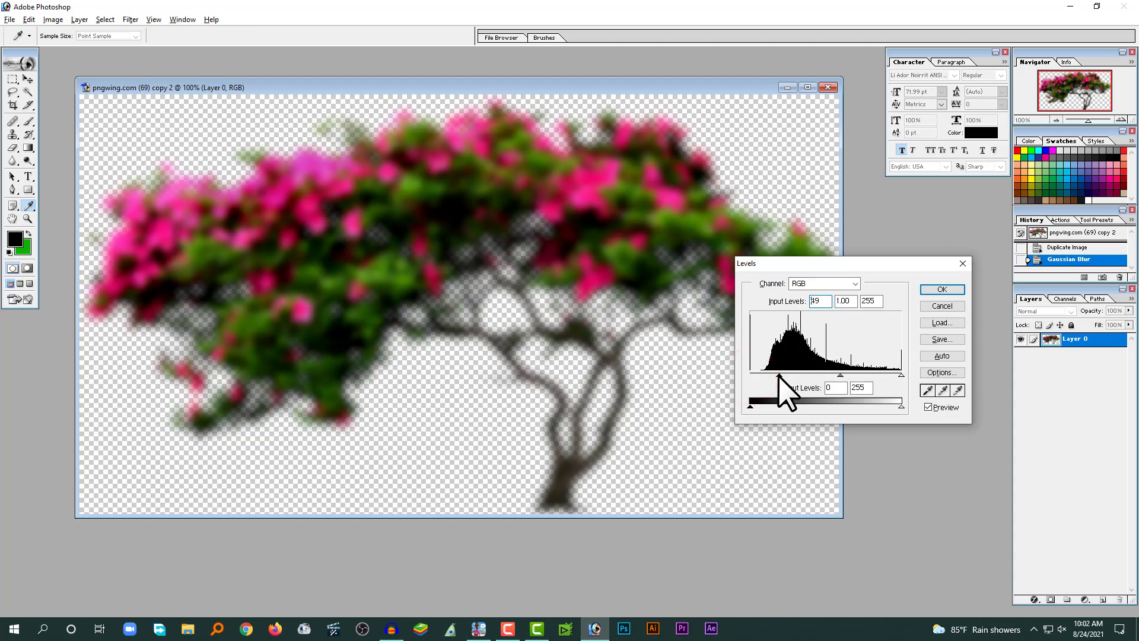
left_click(936, 288)
key("v")
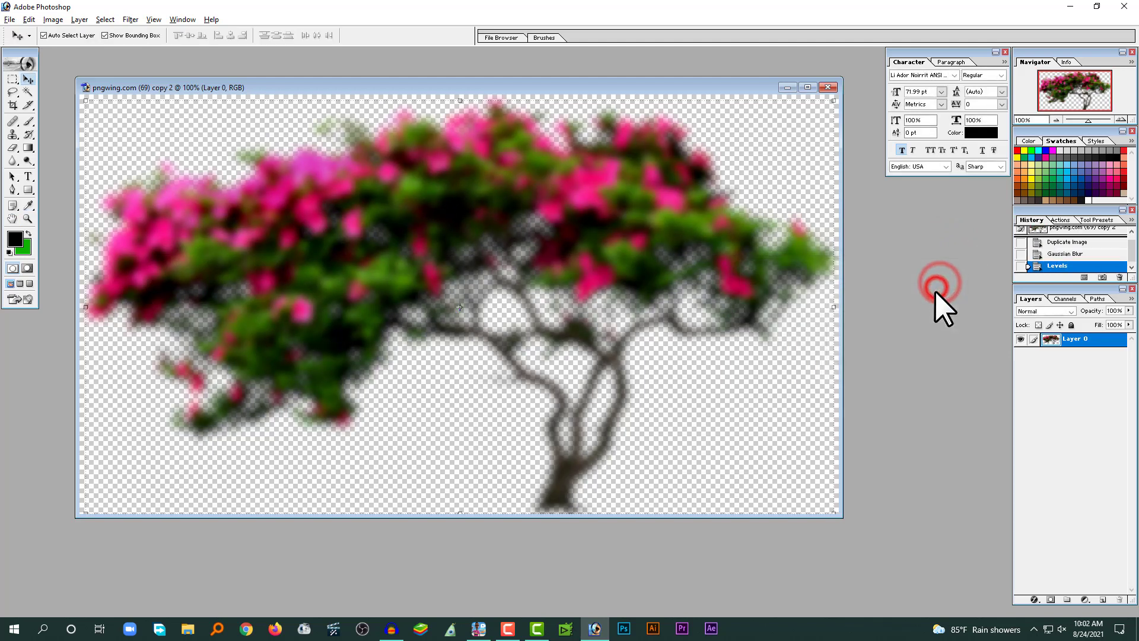
Save a PNG copy named 001 into the transparent folder.
key("ctrl+shift+s")
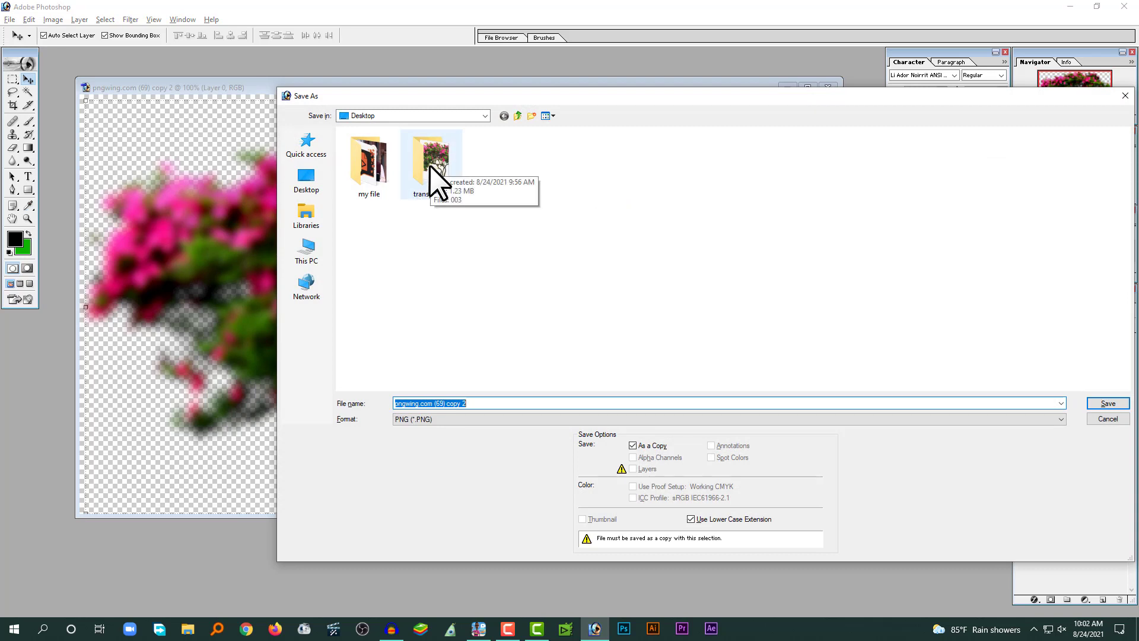
double_click(430, 165)
left_click(415, 421)
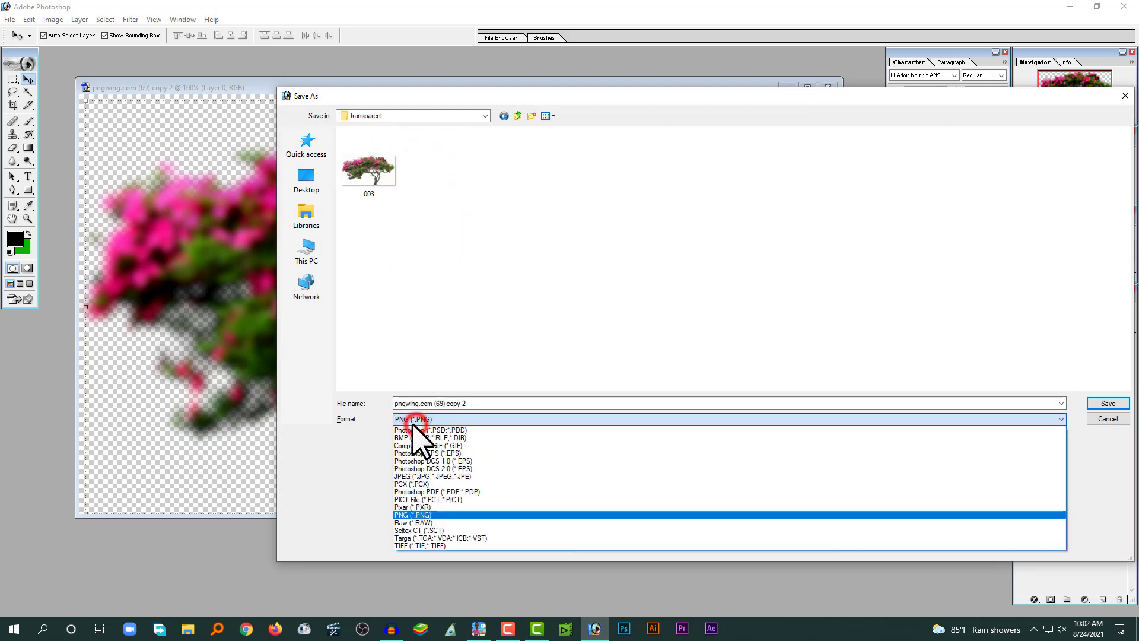
left_click(415, 422)
left_click(483, 403)
type("001")
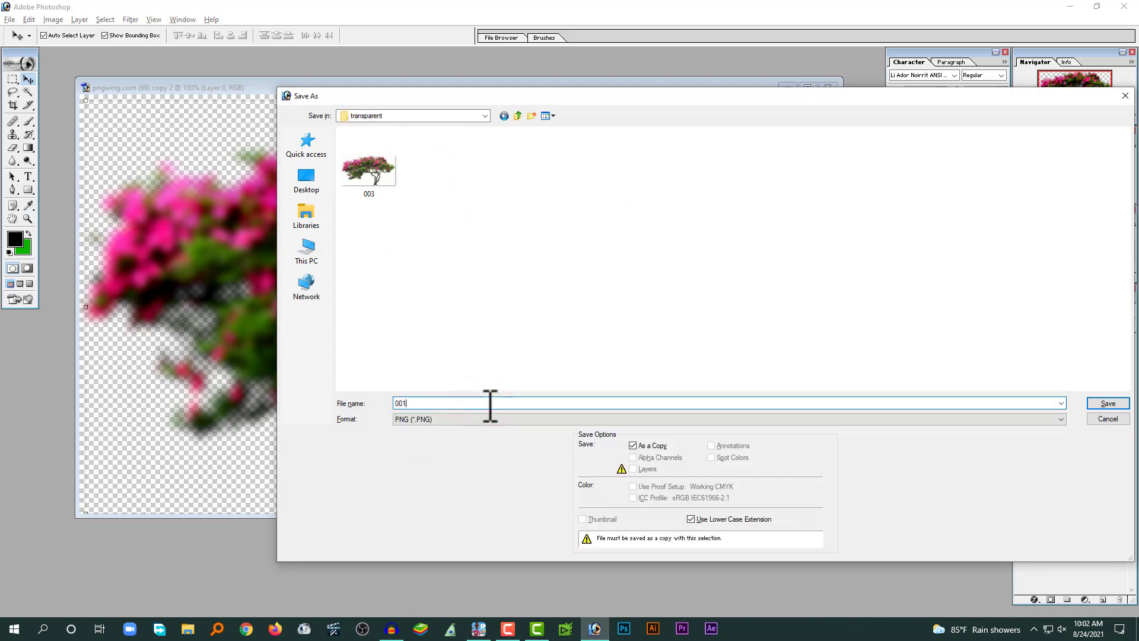
key("Return")
left_click(603, 304)
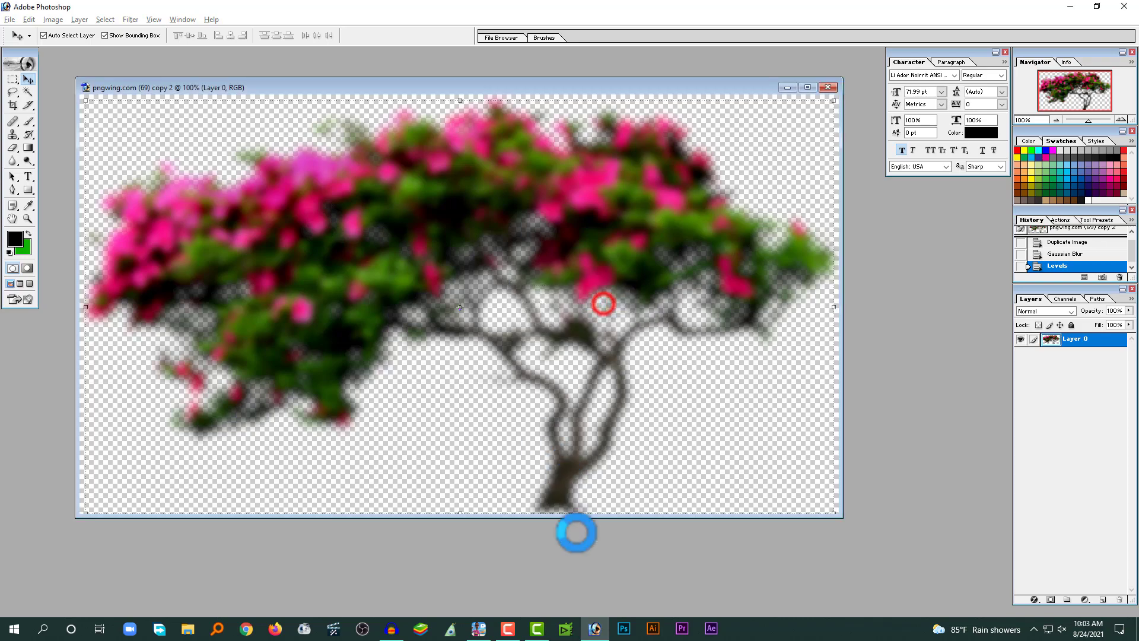
Switch back to Camtasia and import 001.png into the Media Bin.
left_click(537, 628)
double_click(181, 224)
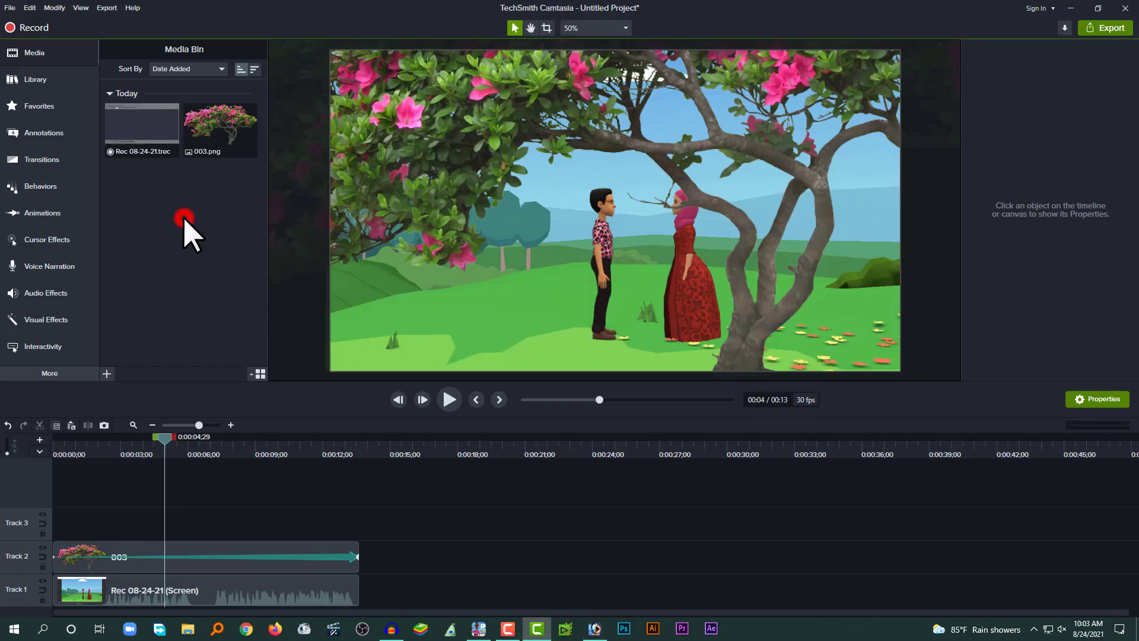
left_click(148, 94)
double_click(148, 94)
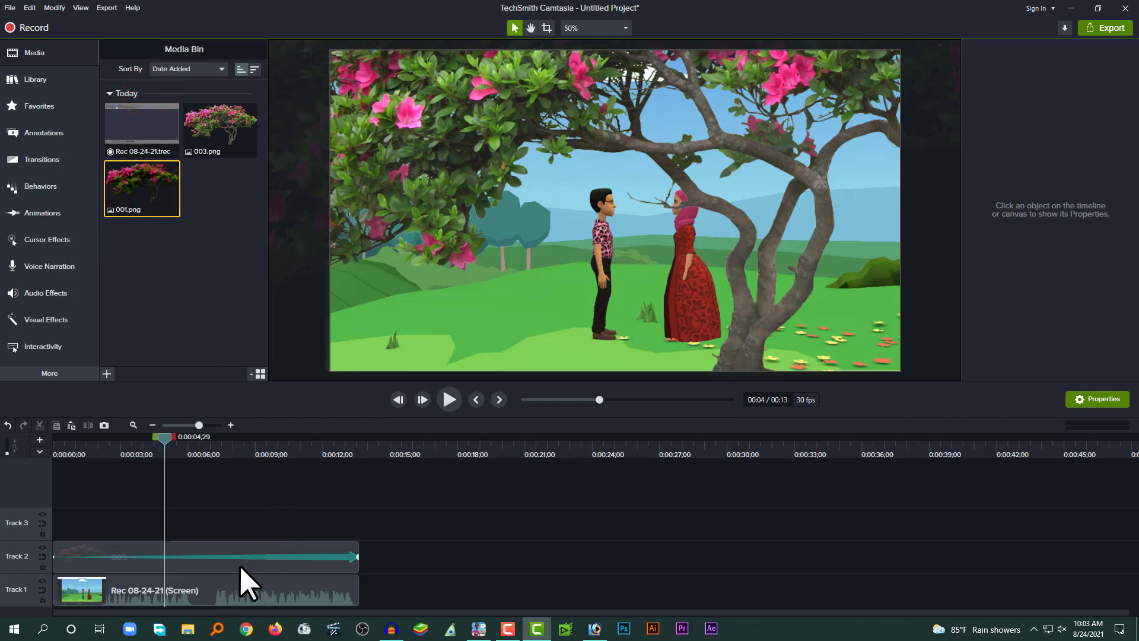
Copy the properties of the 003 tree clip on Track 2.
left_click(221, 546)
left_click(225, 445)
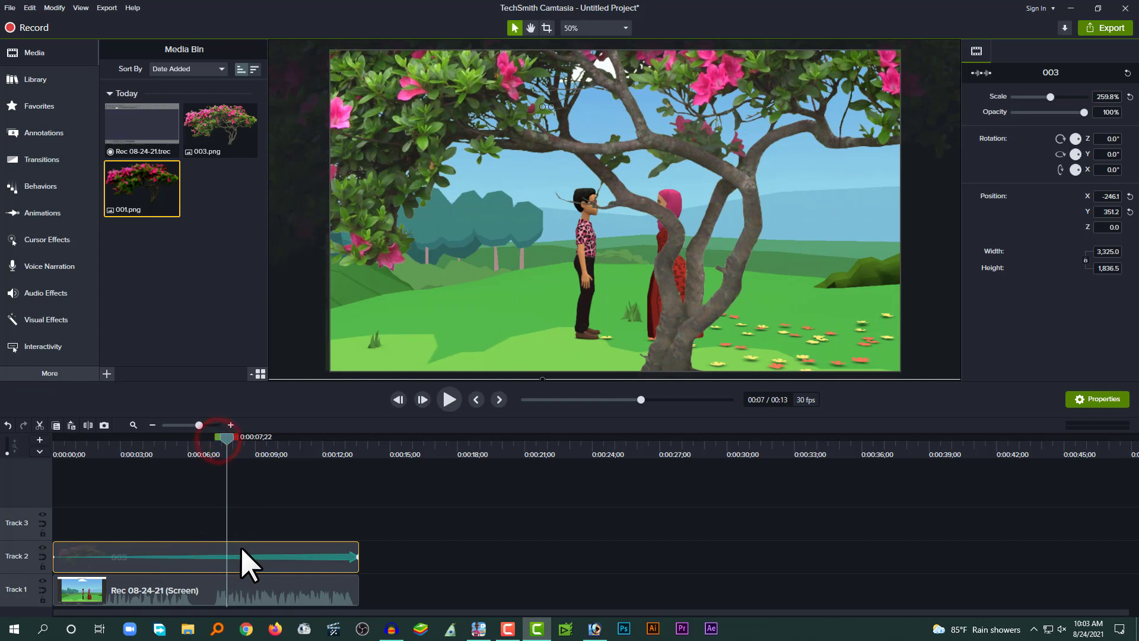
right_click(241, 547)
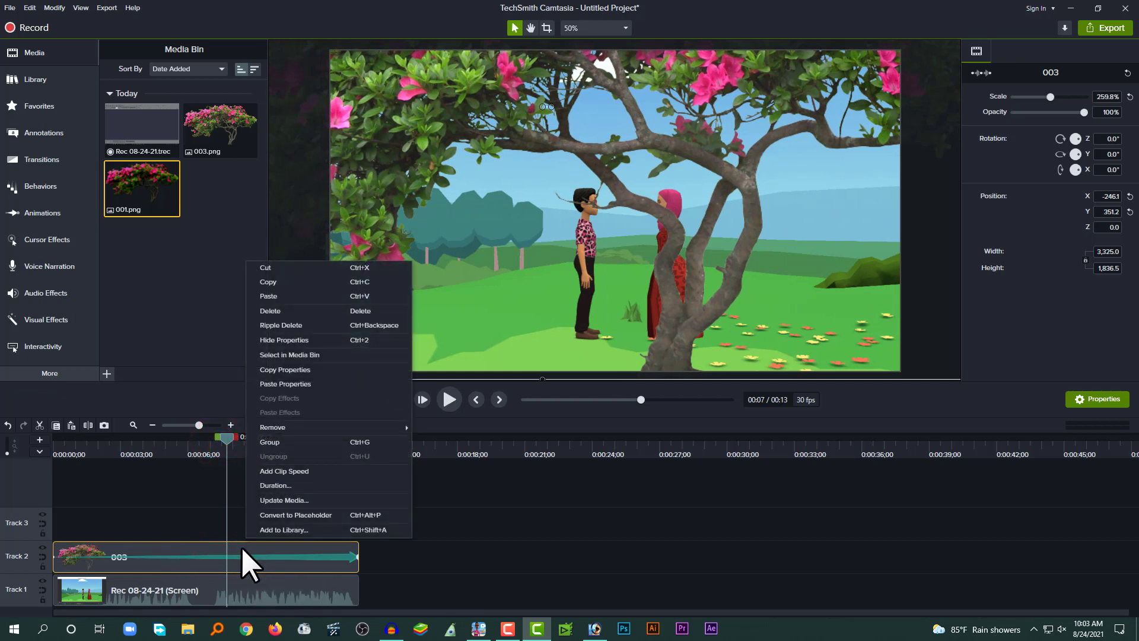
left_click(291, 370)
Place the 001 image on Track 2 and stretch it to end with the recording.
left_click(146, 195)
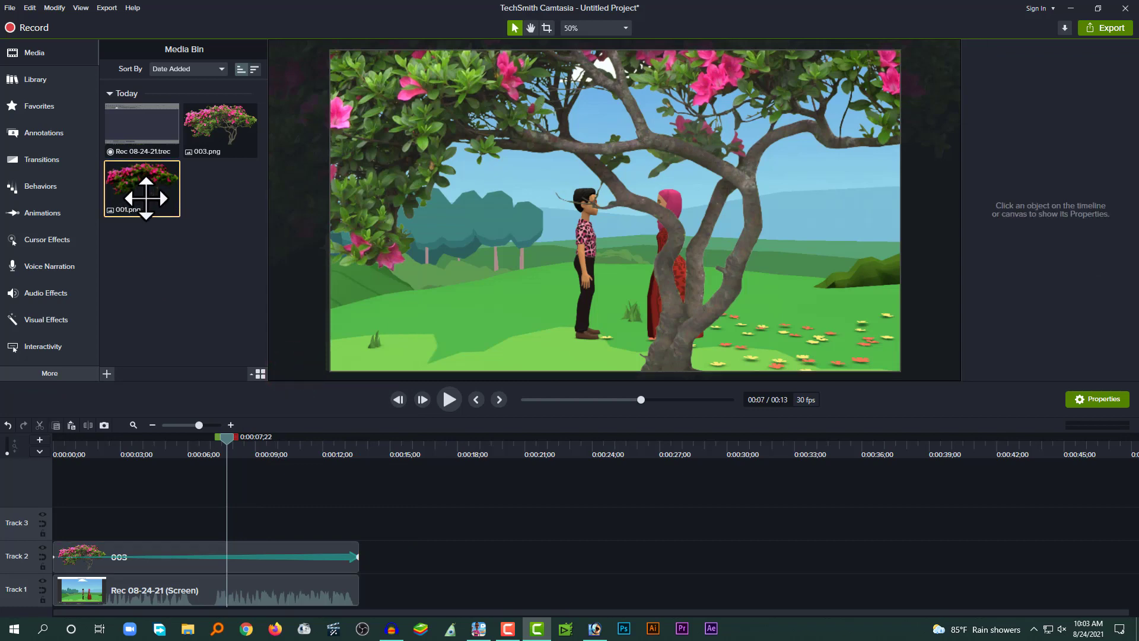
left_click_drag(146, 196, 152, 549)
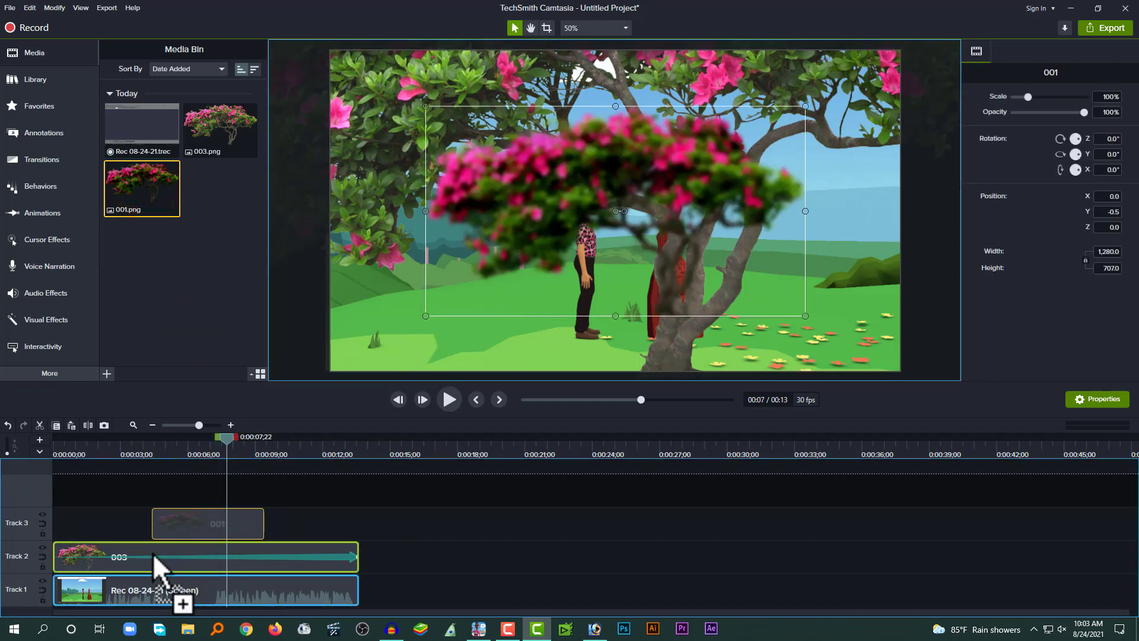
left_click_drag(152, 553, 180, 533)
left_click_drag(149, 446, 95, 452)
left_click_drag(164, 551, 359, 552)
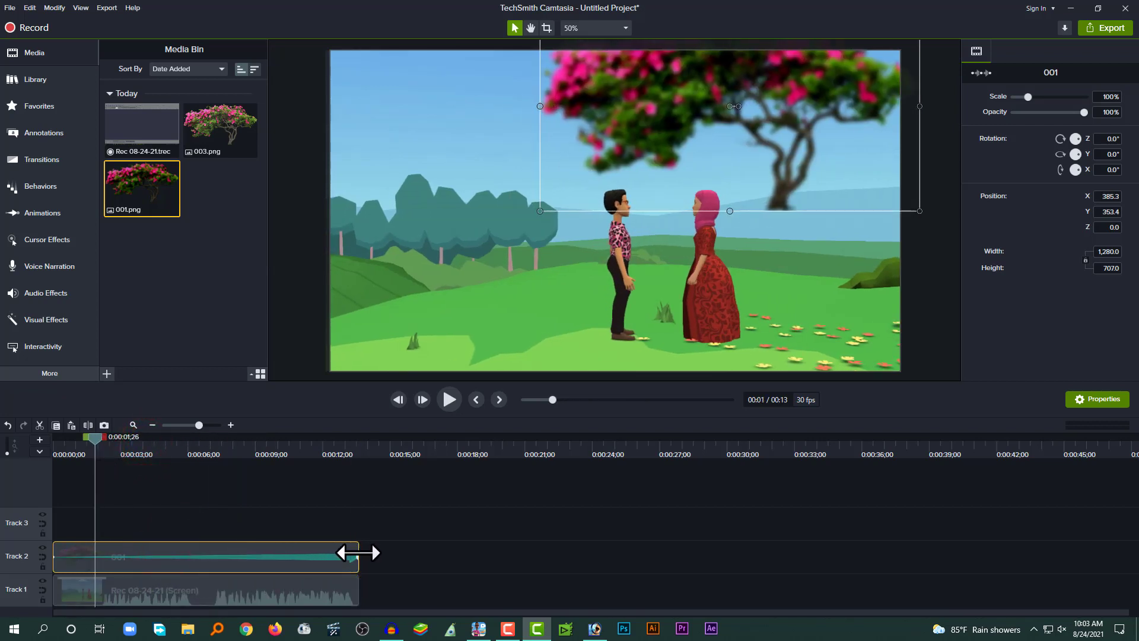
Paste the copied 003 clip properties onto the 001 tree clip and play back the result.
right_click(258, 547)
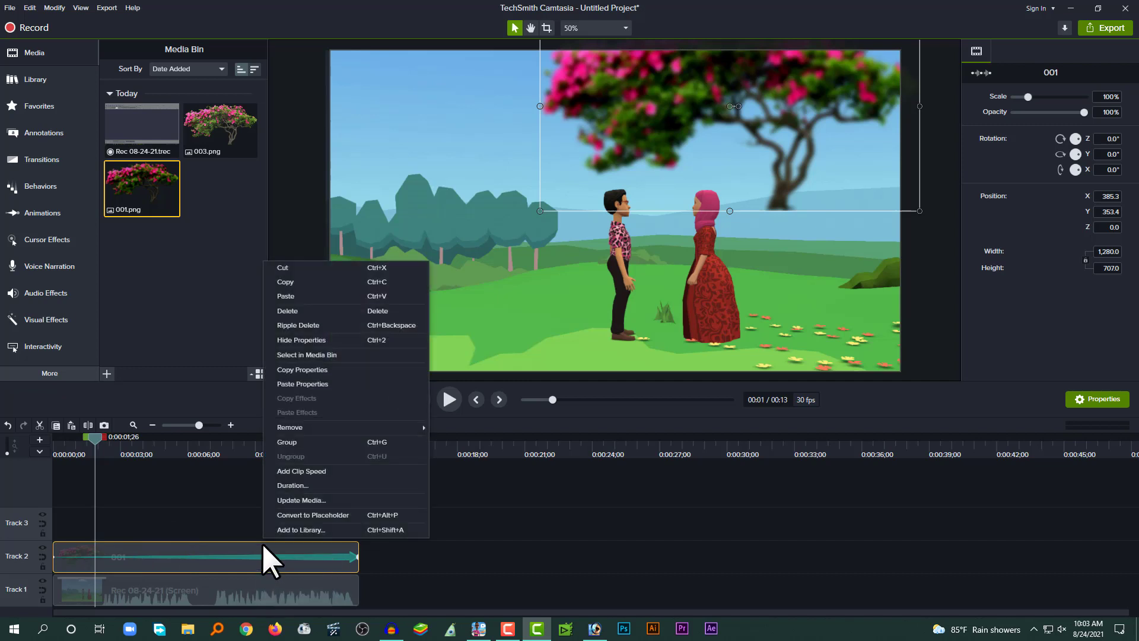
left_click(287, 386)
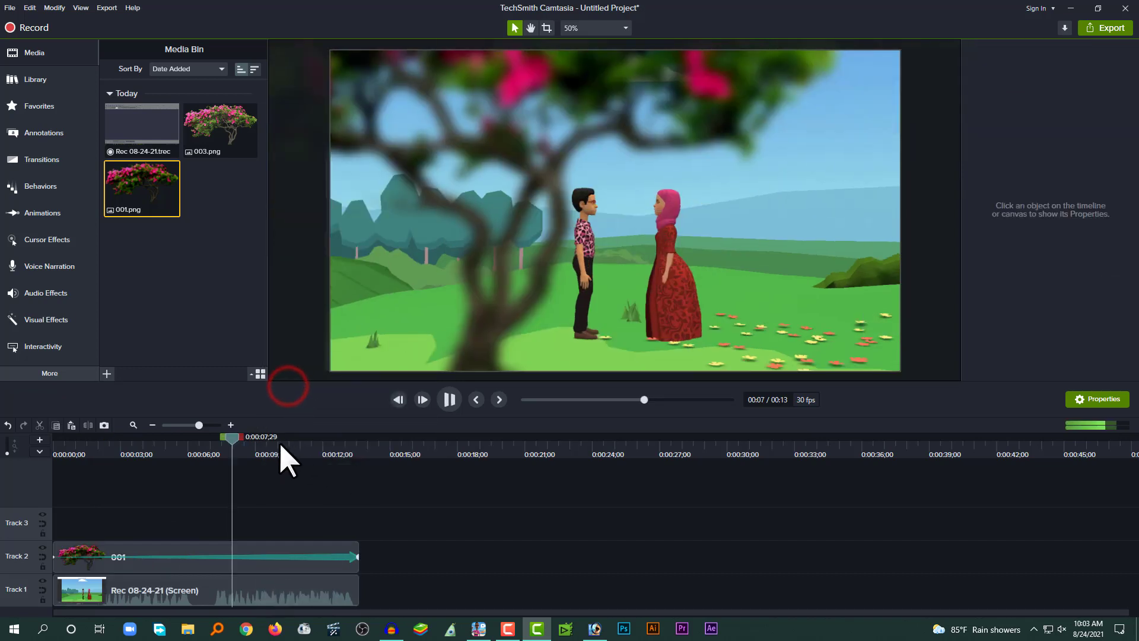
left_click_drag(152, 450, 105, 453)
key("space")
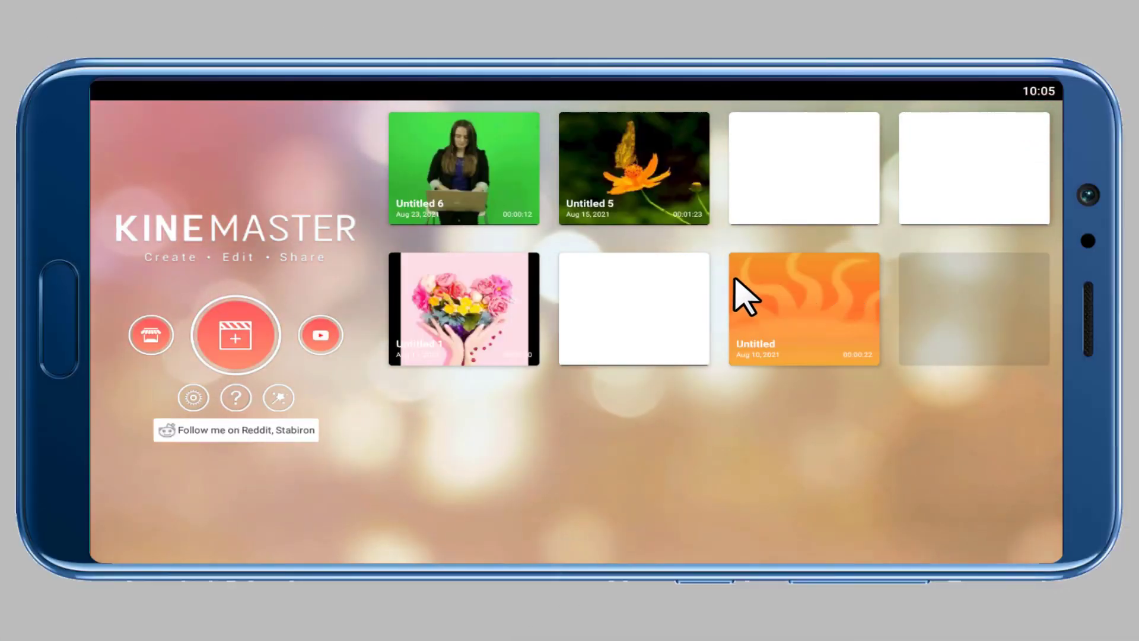
Switch to KineMaster, start a new 16:9 project and add the Plotagon recording from SharedFolder.
left_click(235, 343)
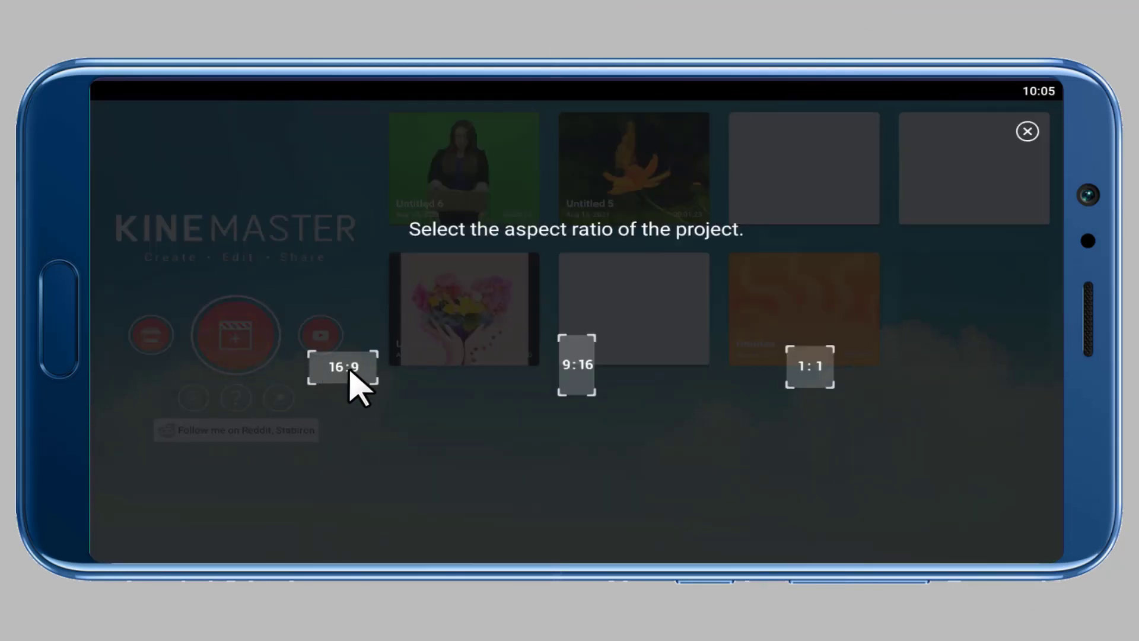
left_click(349, 371)
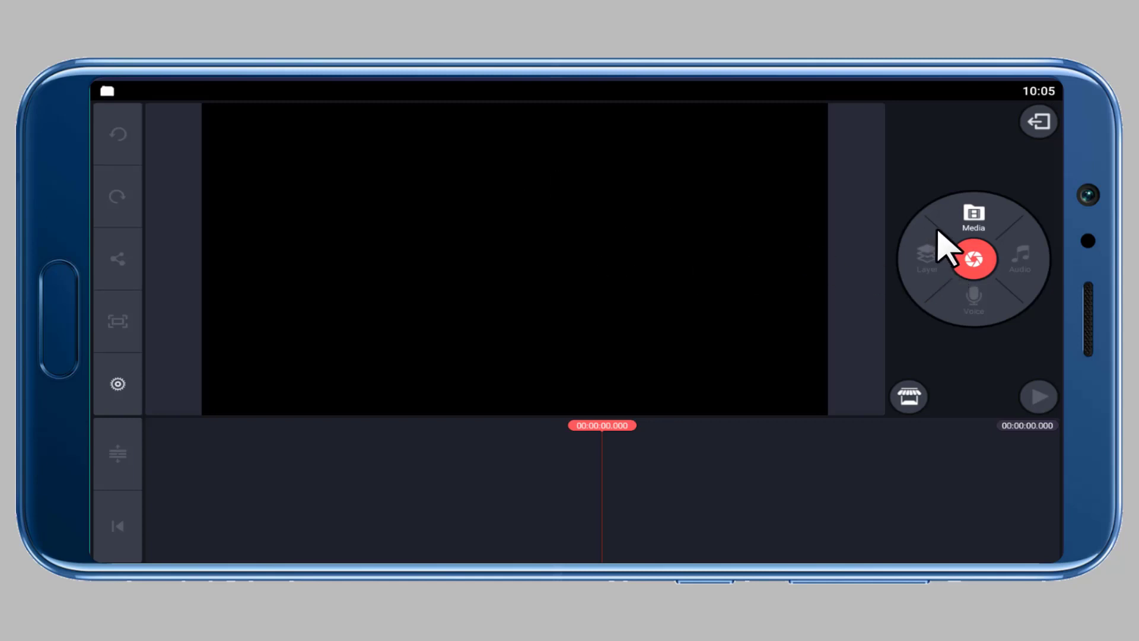
left_click(974, 229)
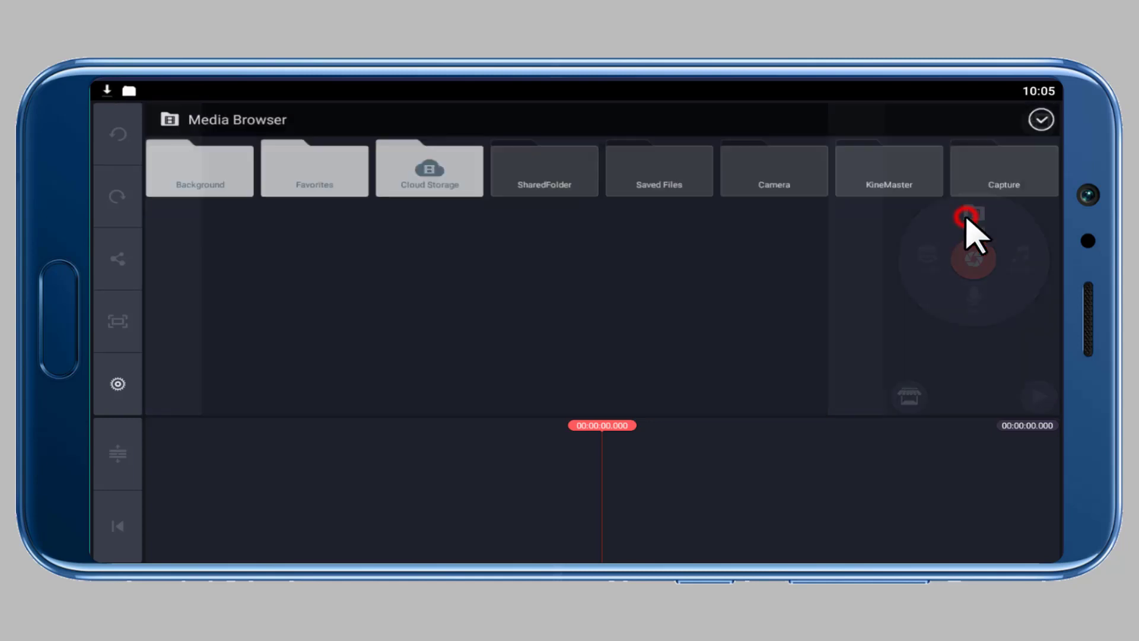
left_click(558, 199)
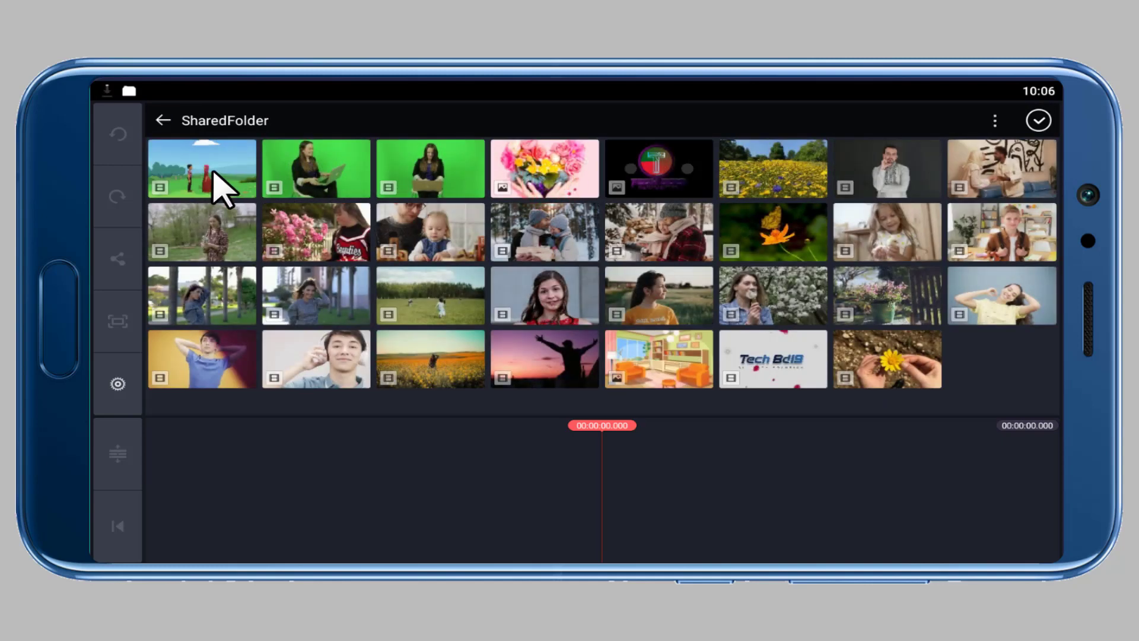
left_click(200, 169)
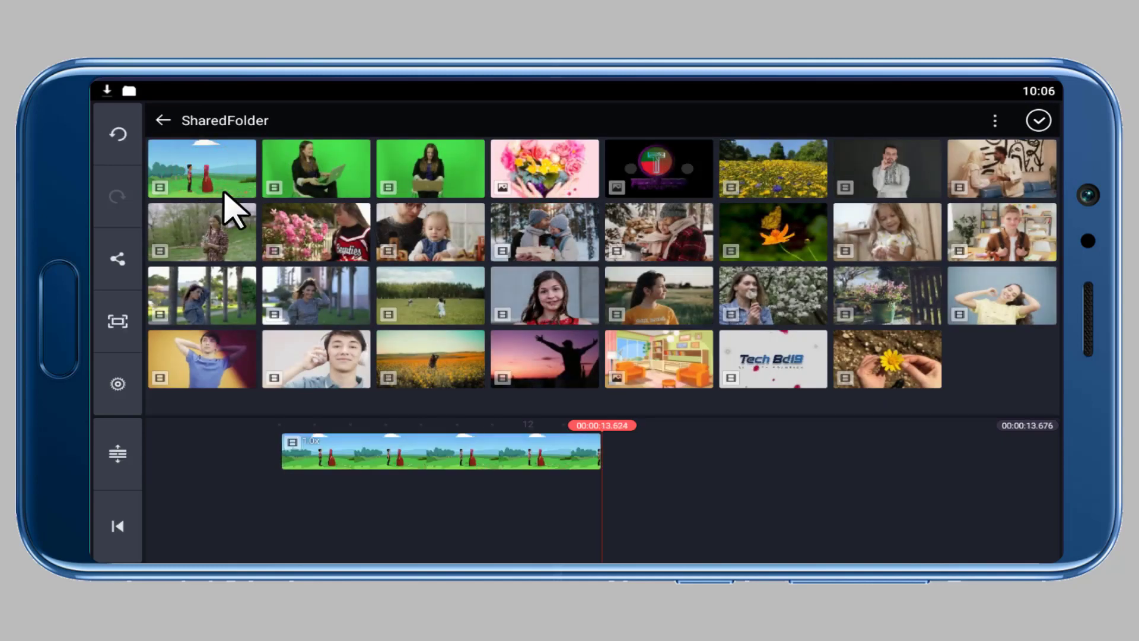
left_click(1039, 121)
Scrub through and play back the recording in the project timeline.
left_click_drag(485, 494, 813, 505)
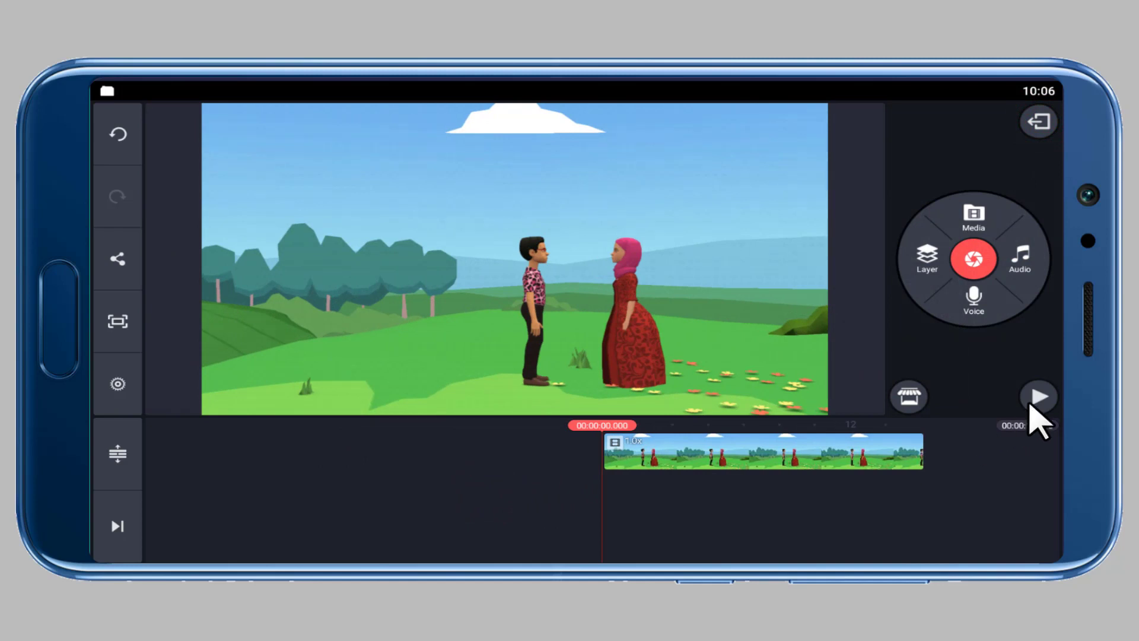
left_click(1031, 404)
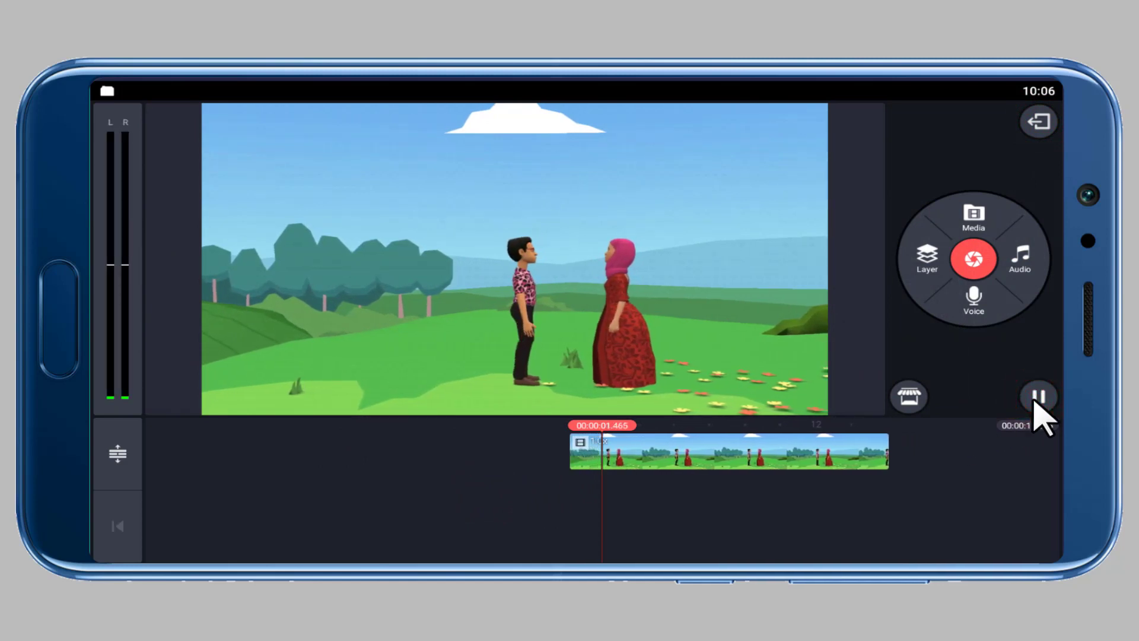
left_click(1036, 398)
left_click_drag(801, 500, 579, 514)
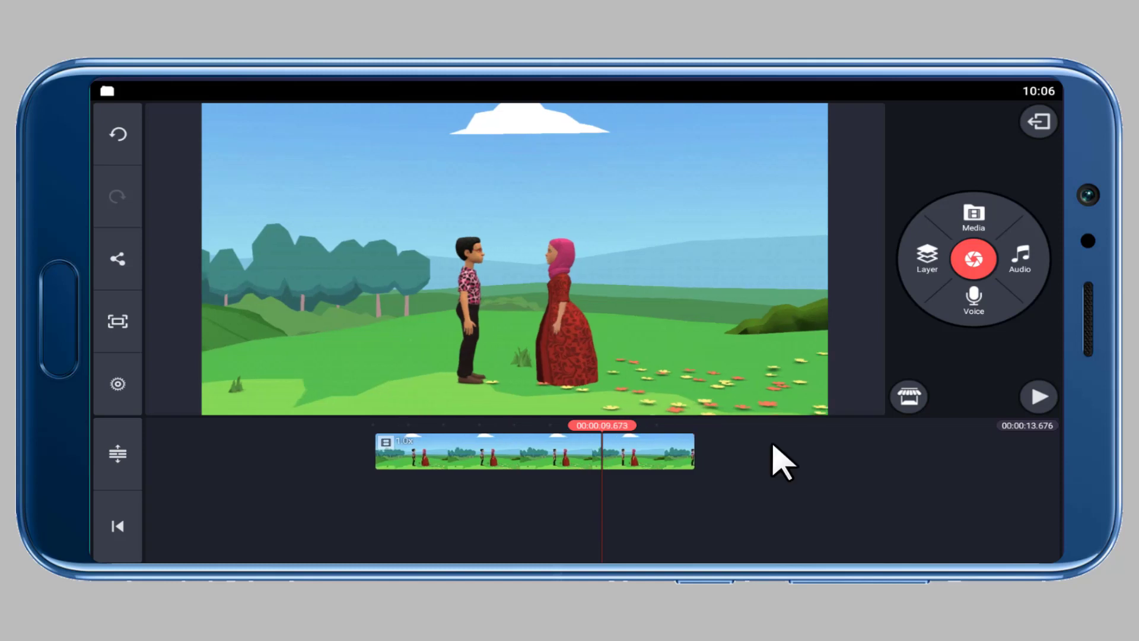
Add the 001 tree image from SharedFolder as a media layer over the recording.
left_click(932, 256)
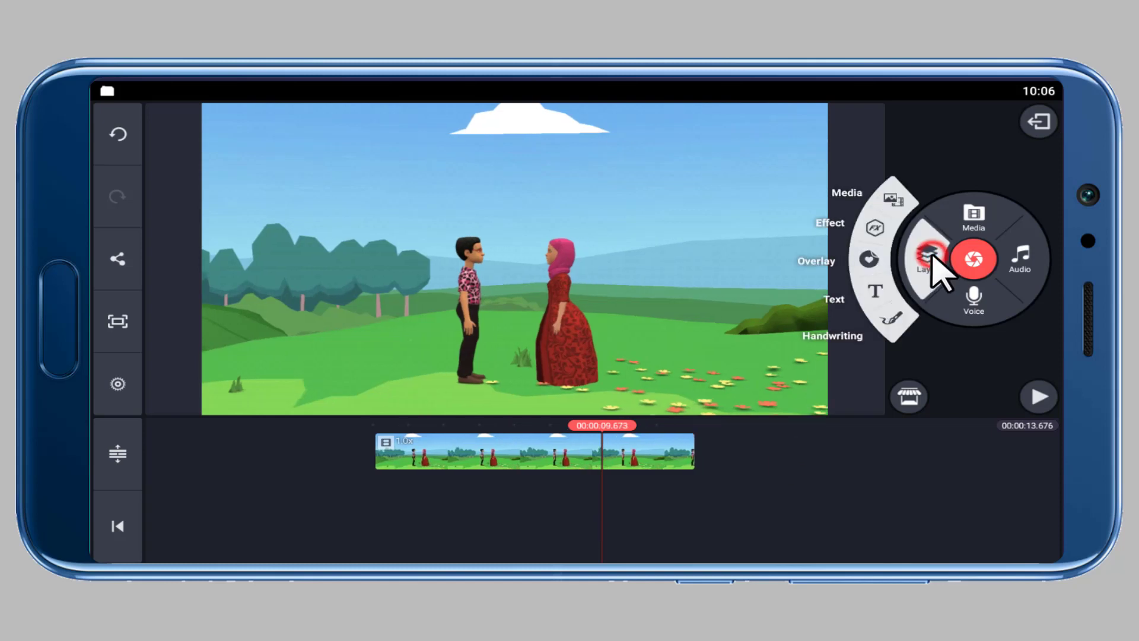
left_click(893, 198)
left_click(558, 177)
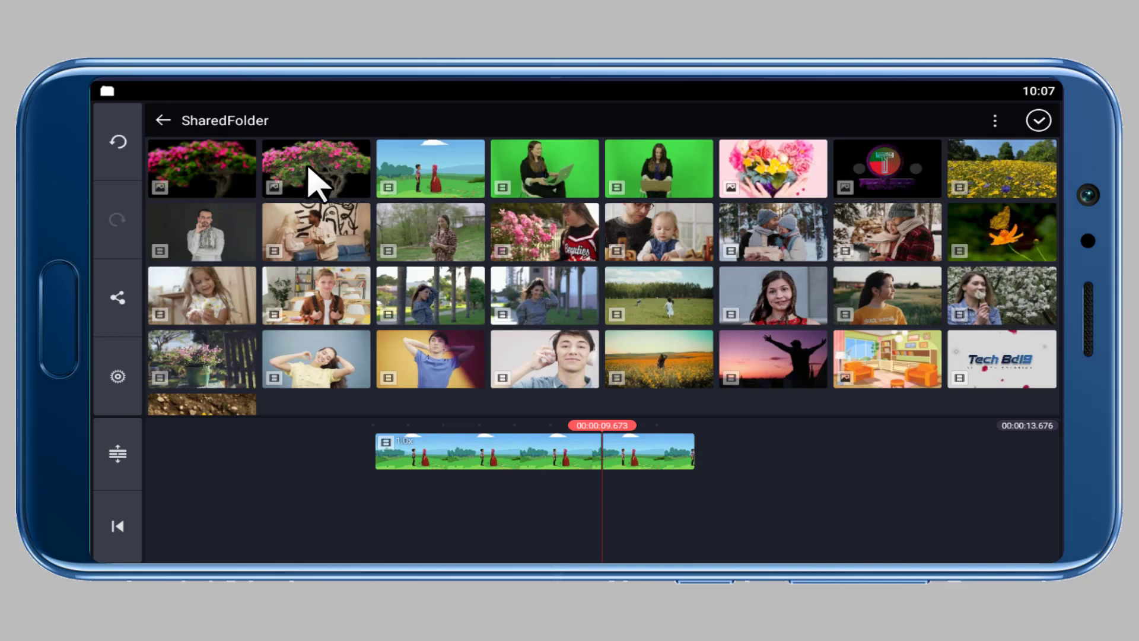
left_click(212, 173)
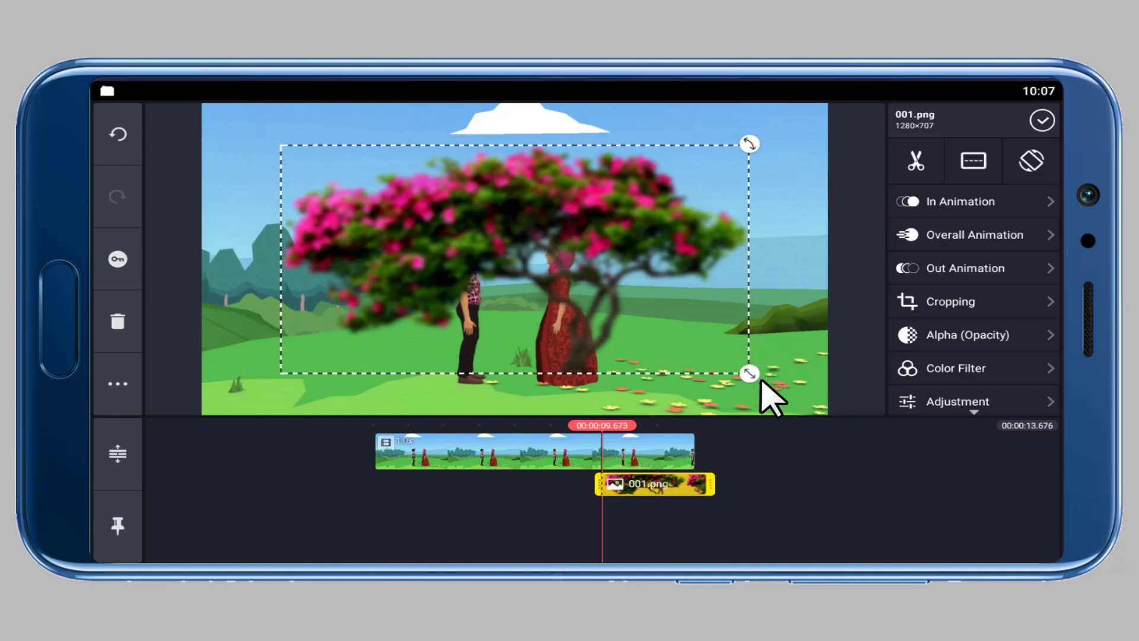
Enlarge the tree layer and position it so its blurred branches frame the upper left of the scene.
left_click_drag(749, 373, 1017, 585)
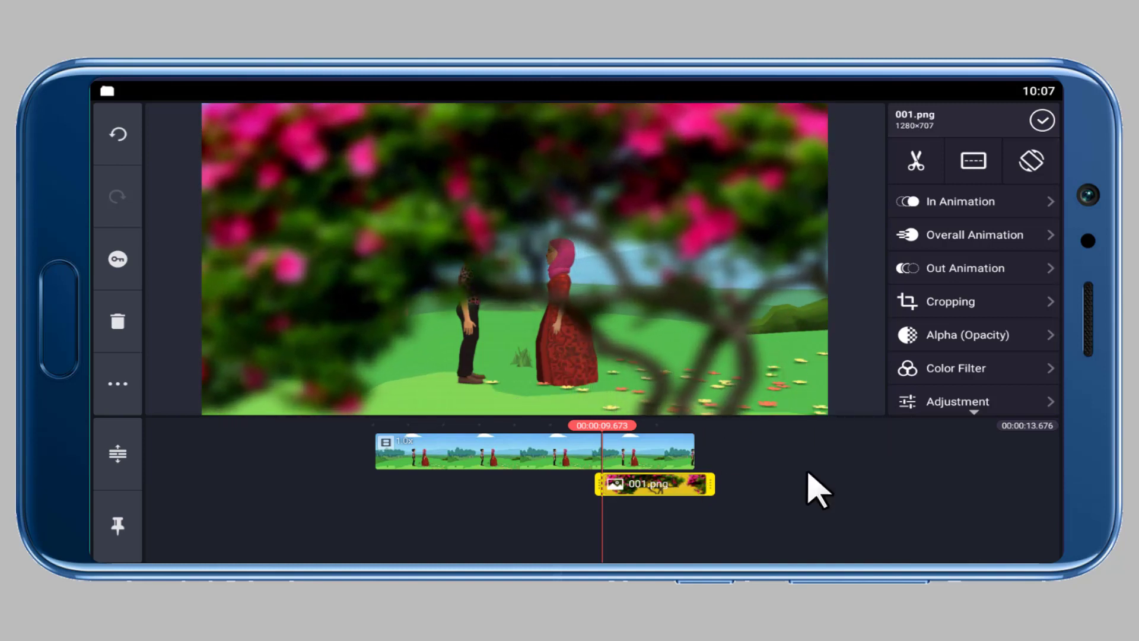
left_click_drag(541, 324, 637, 207)
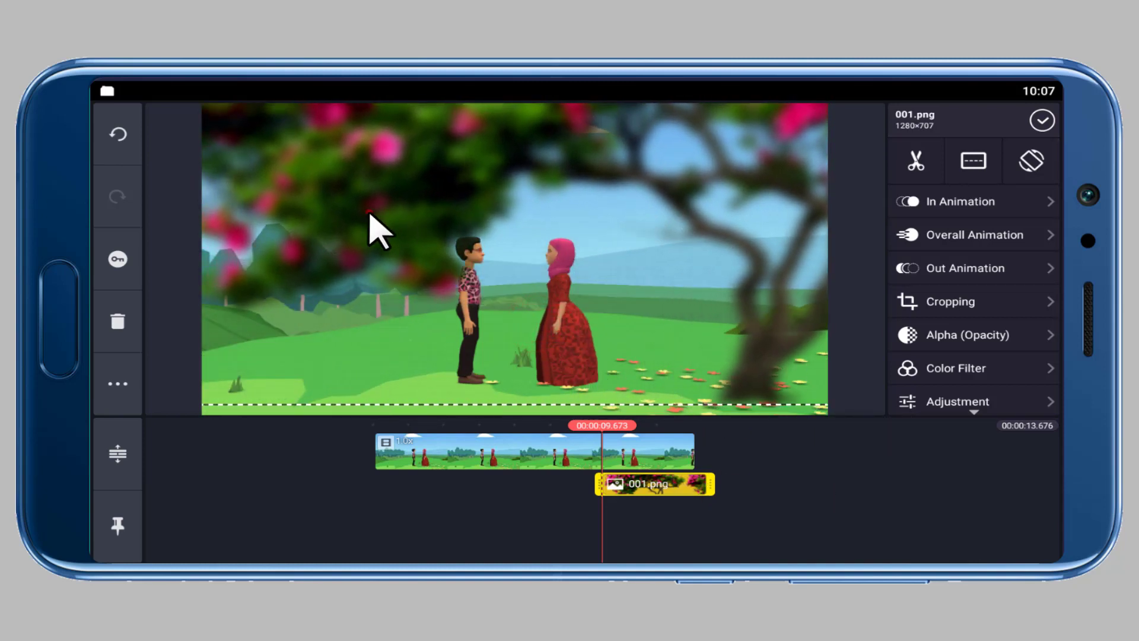
left_click_drag(368, 211, 300, 164)
left_click_drag(646, 242, 503, 220)
left_click_drag(615, 298, 757, 395)
left_click_drag(338, 243, 587, 224)
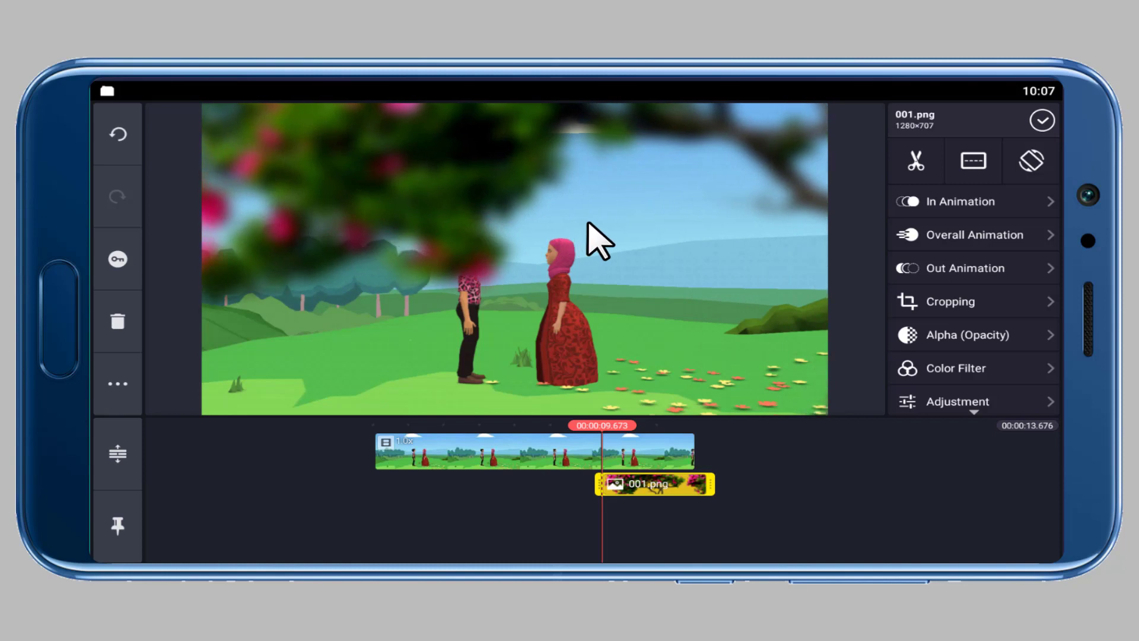
Extend the 001 layer so it spans the full length of the recording.
left_click(661, 487)
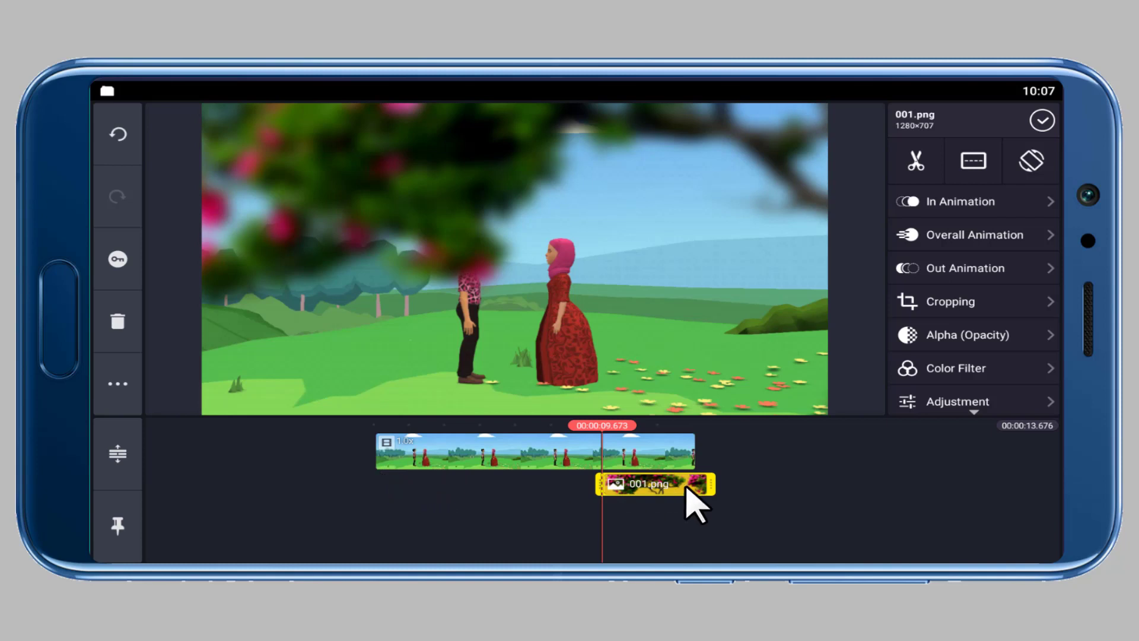
left_click(595, 485)
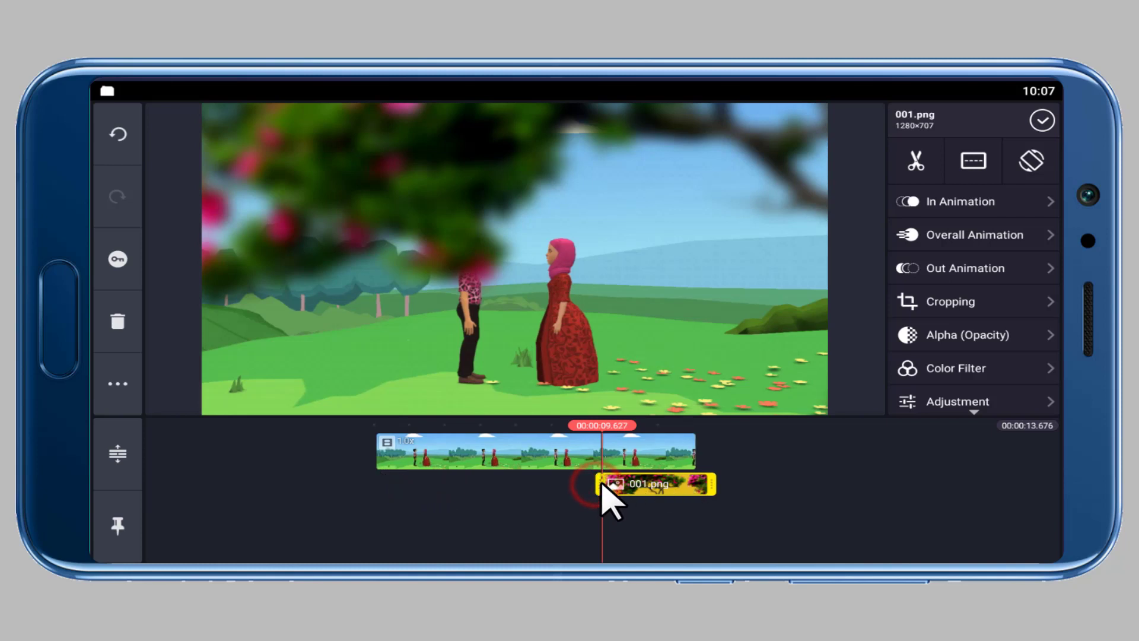
left_click_drag(600, 489, 350, 486)
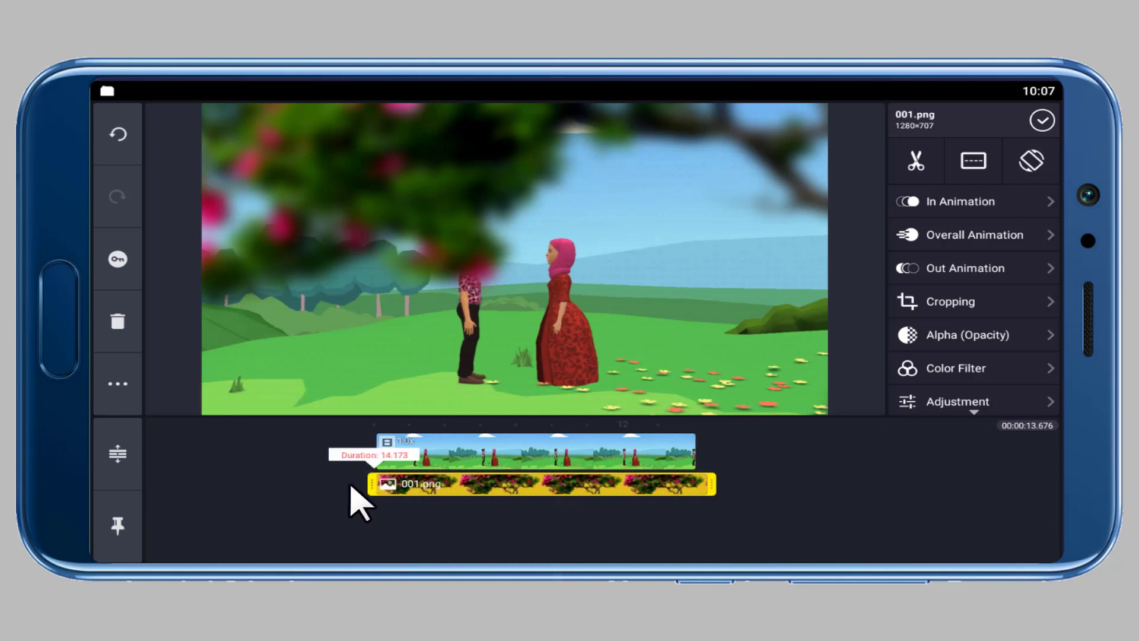
left_click_drag(941, 484, 935, 485)
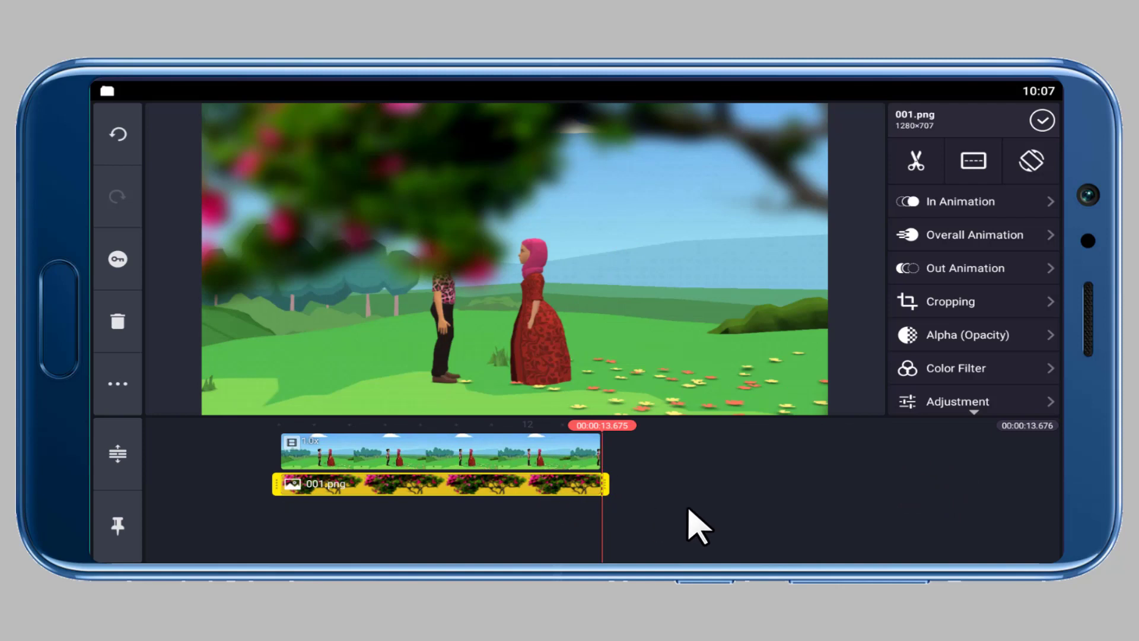
Select the 001 tree layer at the start of the timeline and open its keyframe animation.
left_click_drag(679, 522, 775, 523)
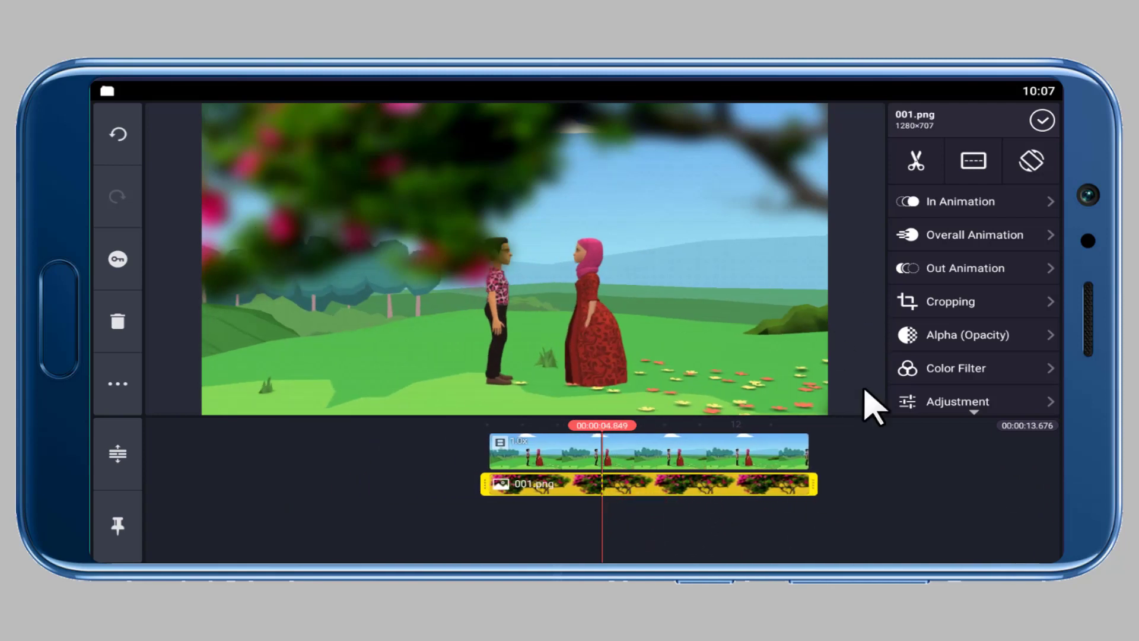
left_click(719, 519)
left_click(658, 486)
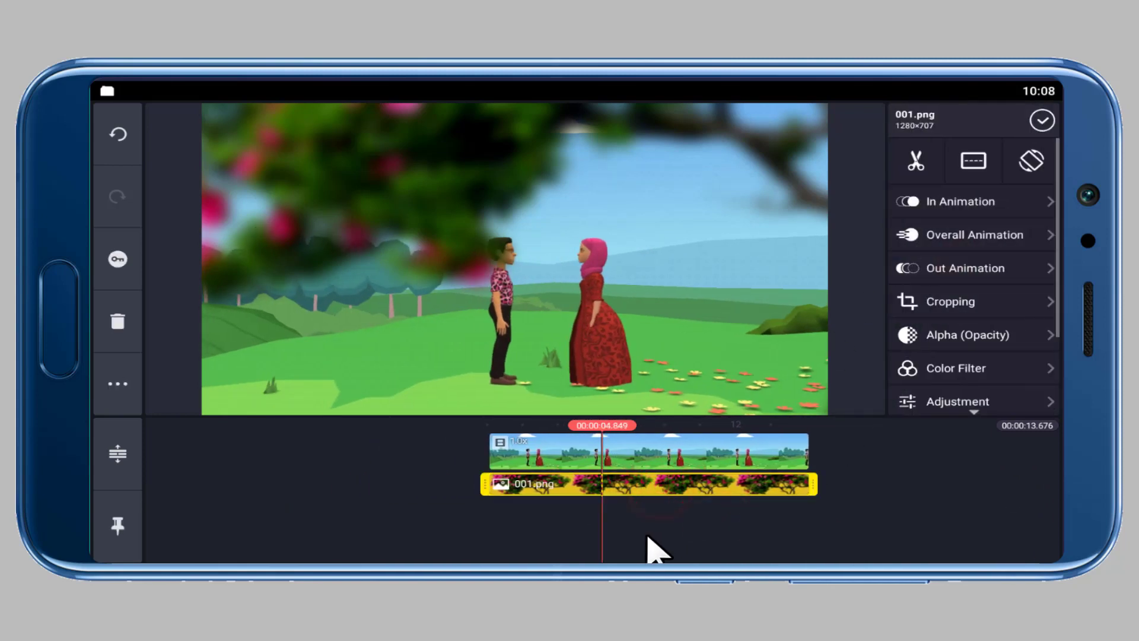
left_click(708, 534)
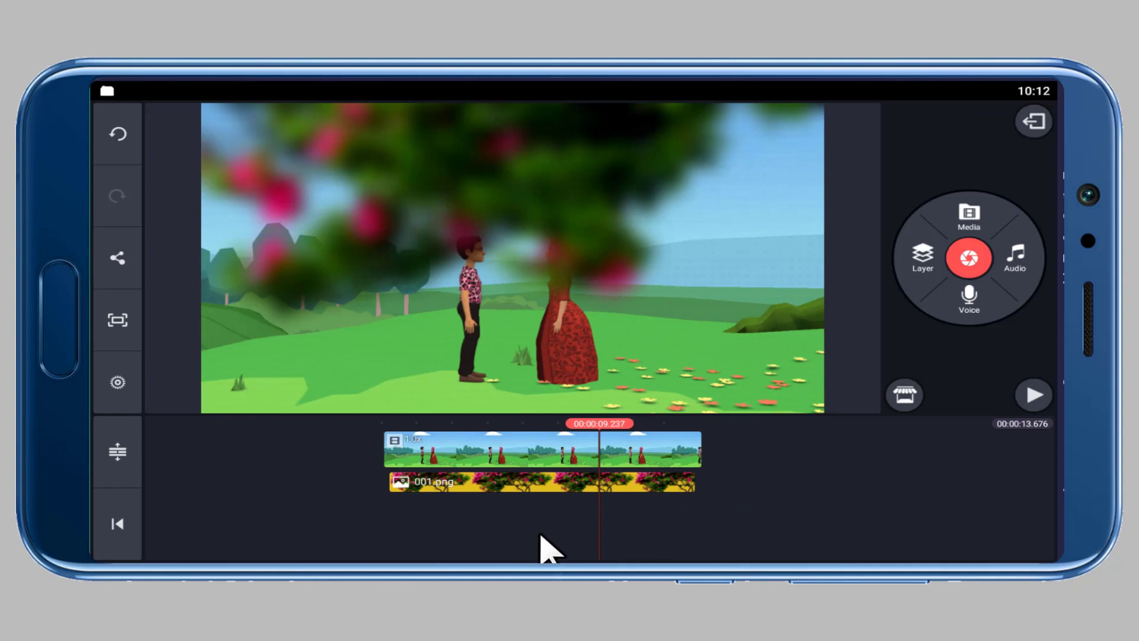
left_click_drag(541, 535, 755, 534)
left_click(692, 483)
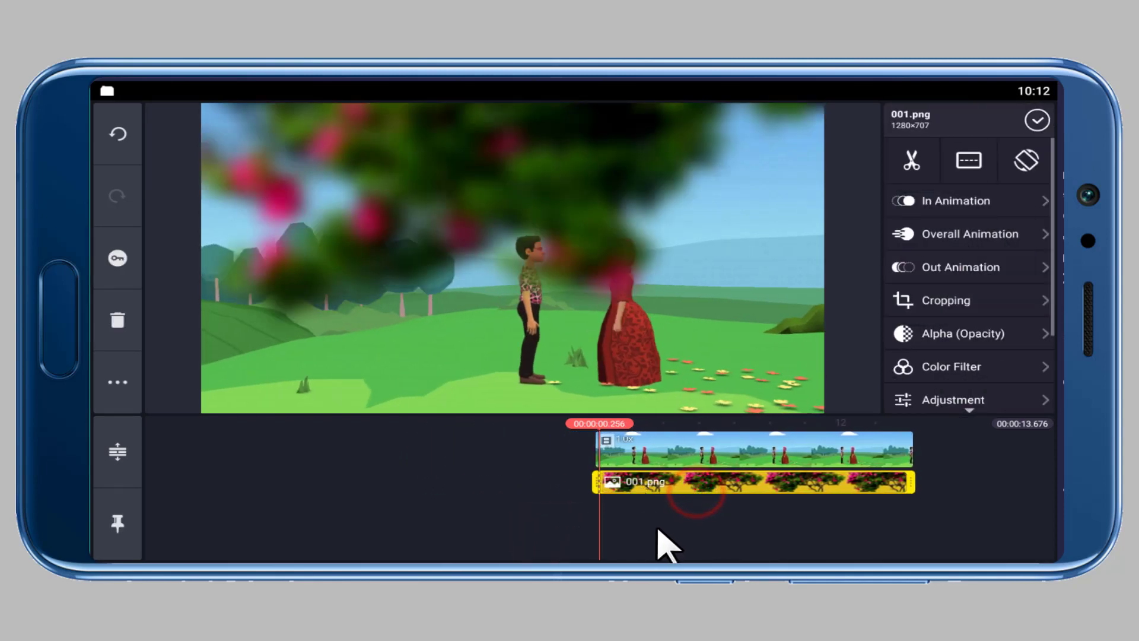
left_click(692, 537)
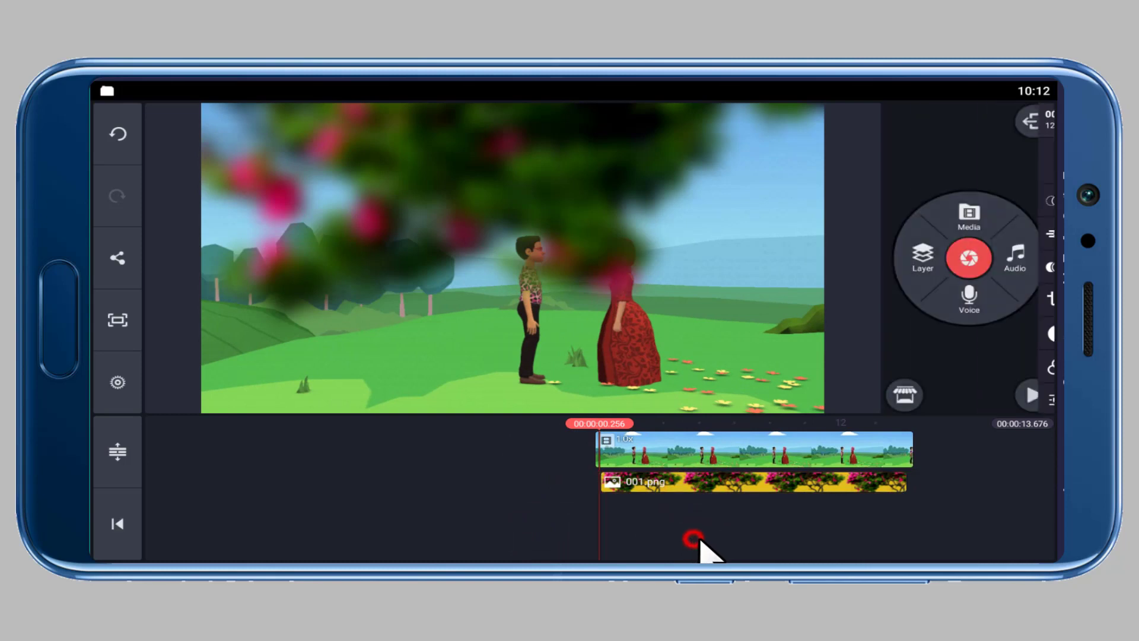
left_click(730, 484)
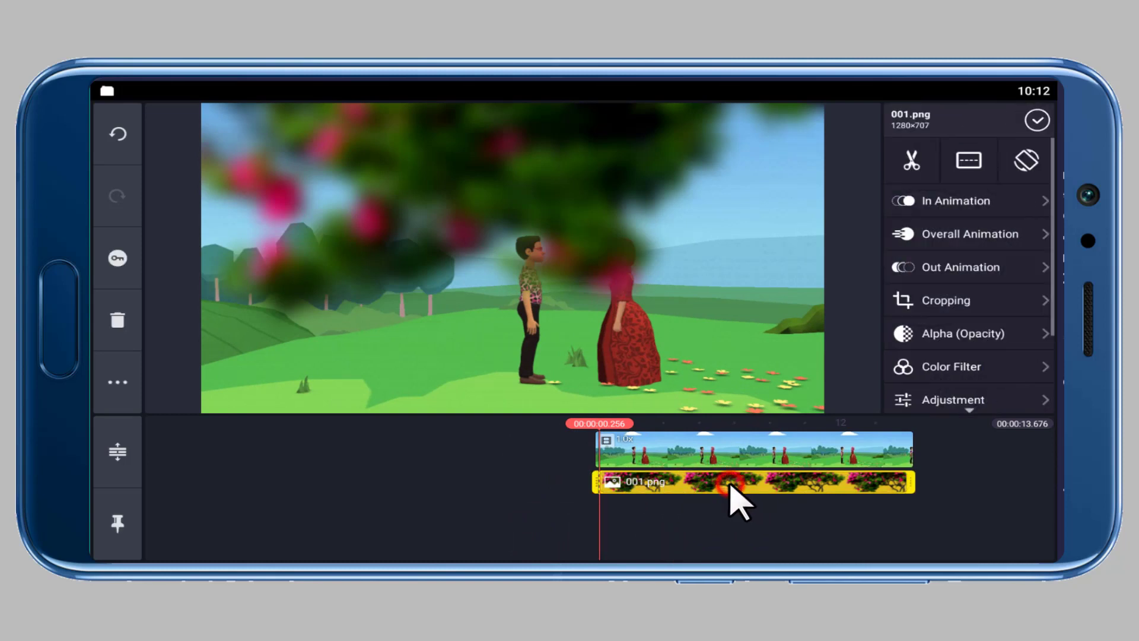
left_click(116, 256)
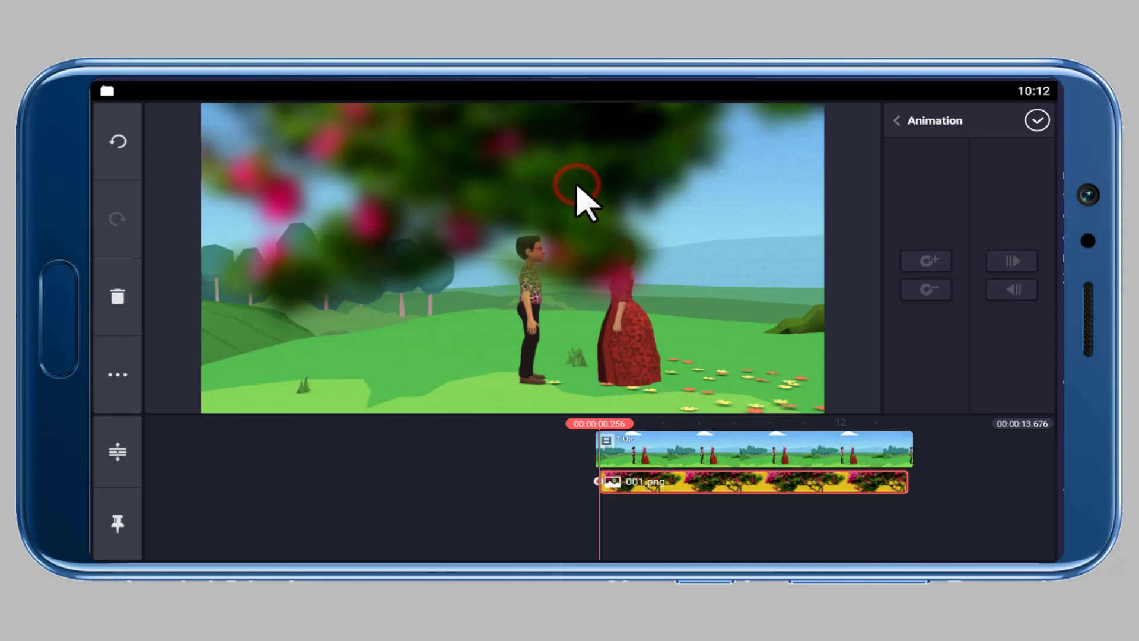
Keyframe the tree at the start, then at the clip's end move it left so it slides out of frame.
left_click_drag(578, 185, 569, 186)
left_click_drag(857, 539, 527, 542)
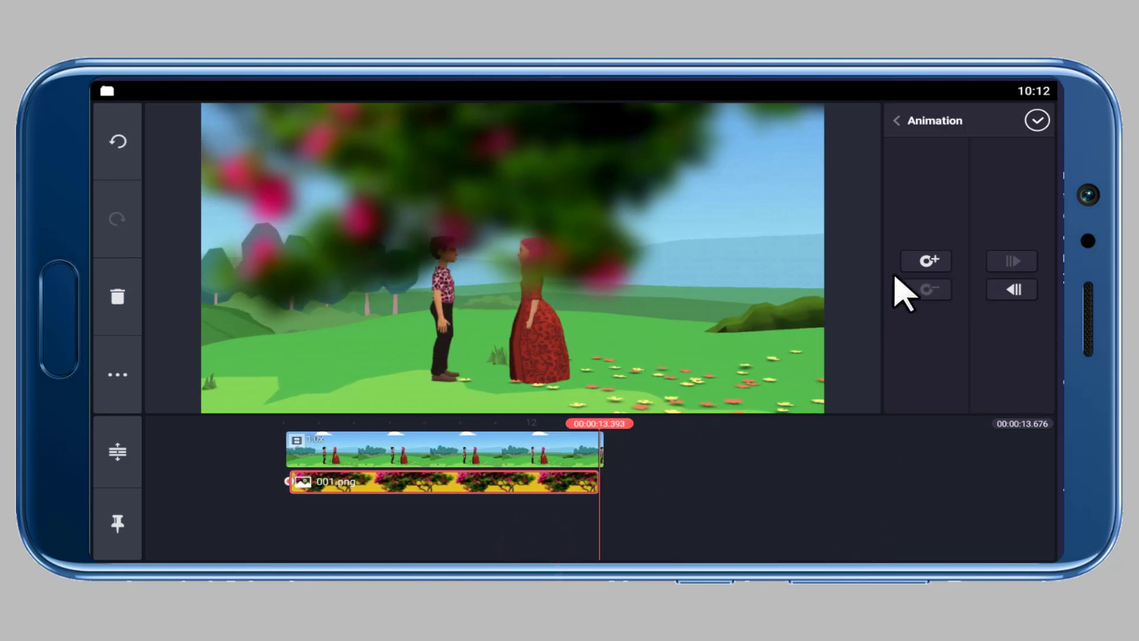
left_click_drag(751, 233, 302, 297)
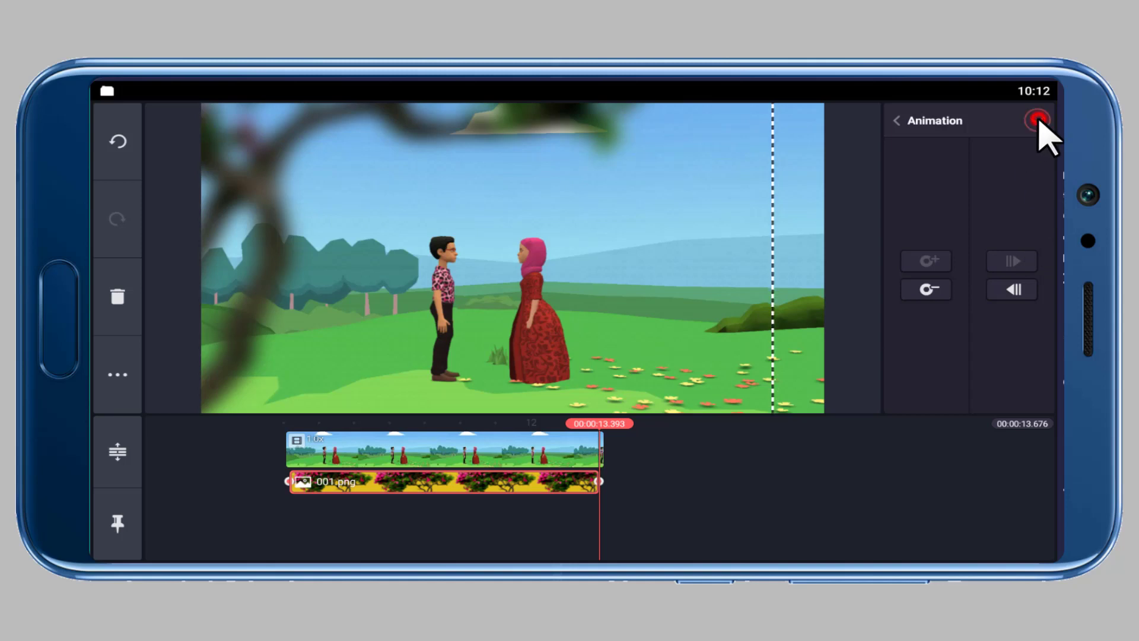
left_click(1037, 120)
Play the animated tree overlay from the beginning.
left_click_drag(720, 538, 948, 537)
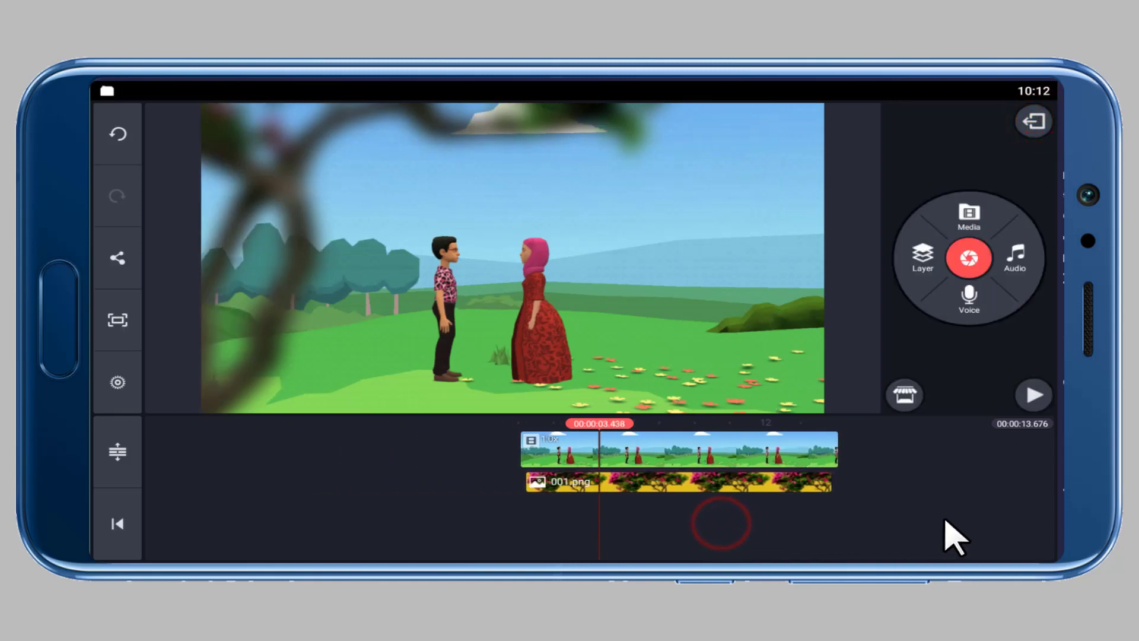
left_click(1035, 395)
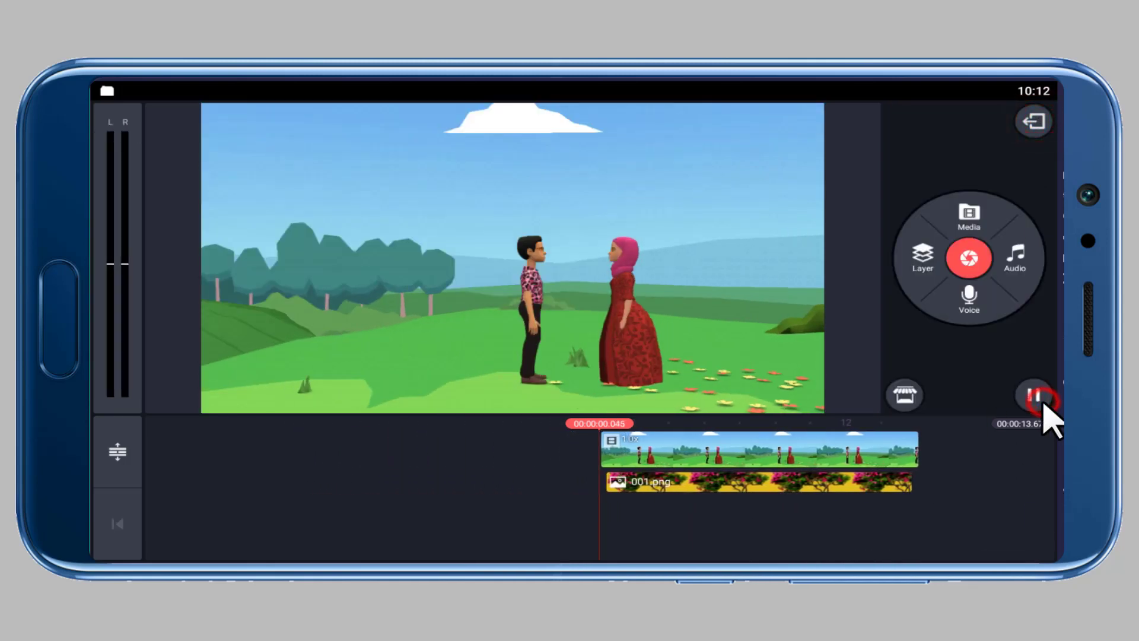